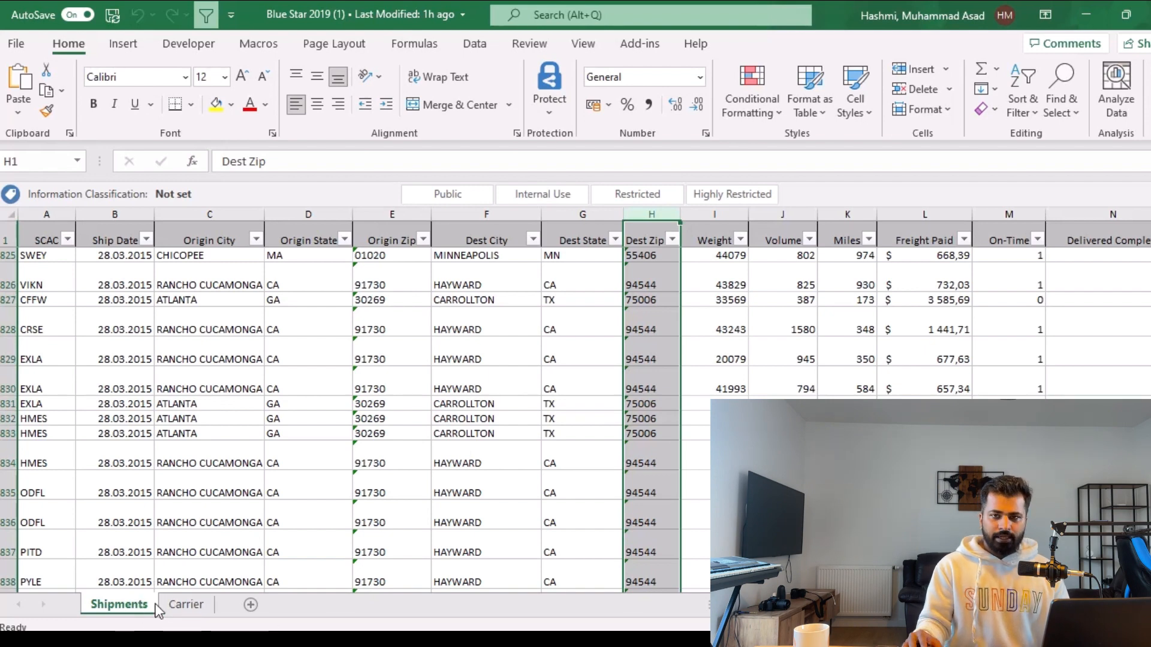
Examine the Shipments and Carrier sheets of the Blue Star workbook, comparing their SCAC columns.
left_click(178, 603)
left_click(135, 606)
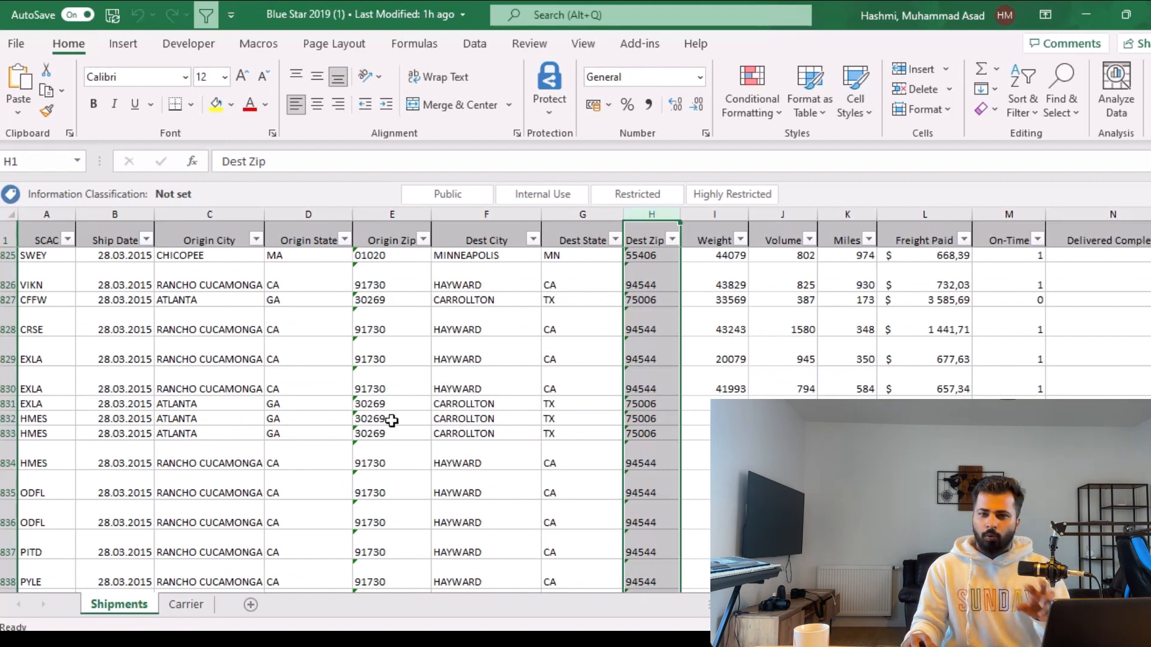
left_click(186, 604)
left_click(114, 604)
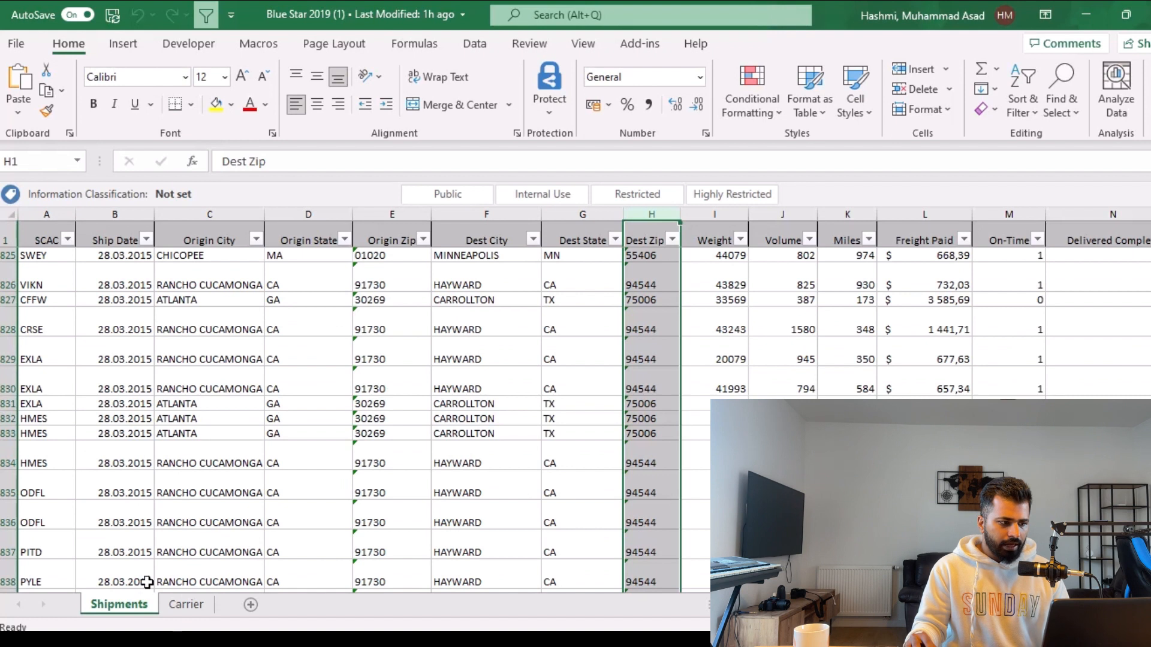
left_click(48, 214)
left_click(45, 238)
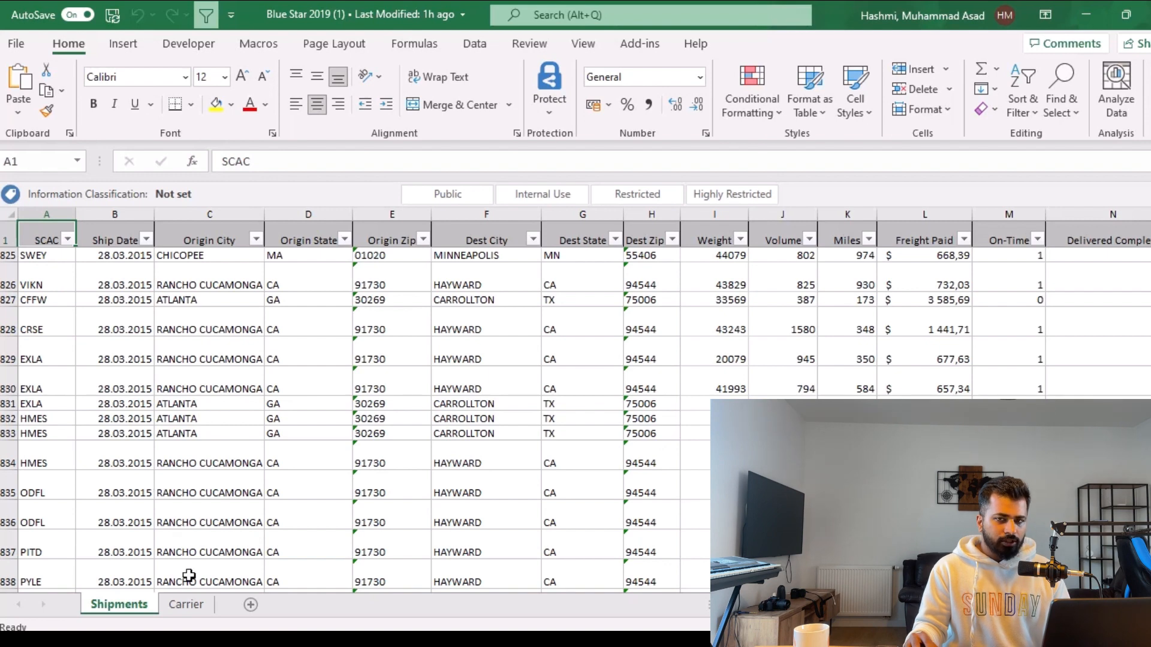
left_click(200, 611)
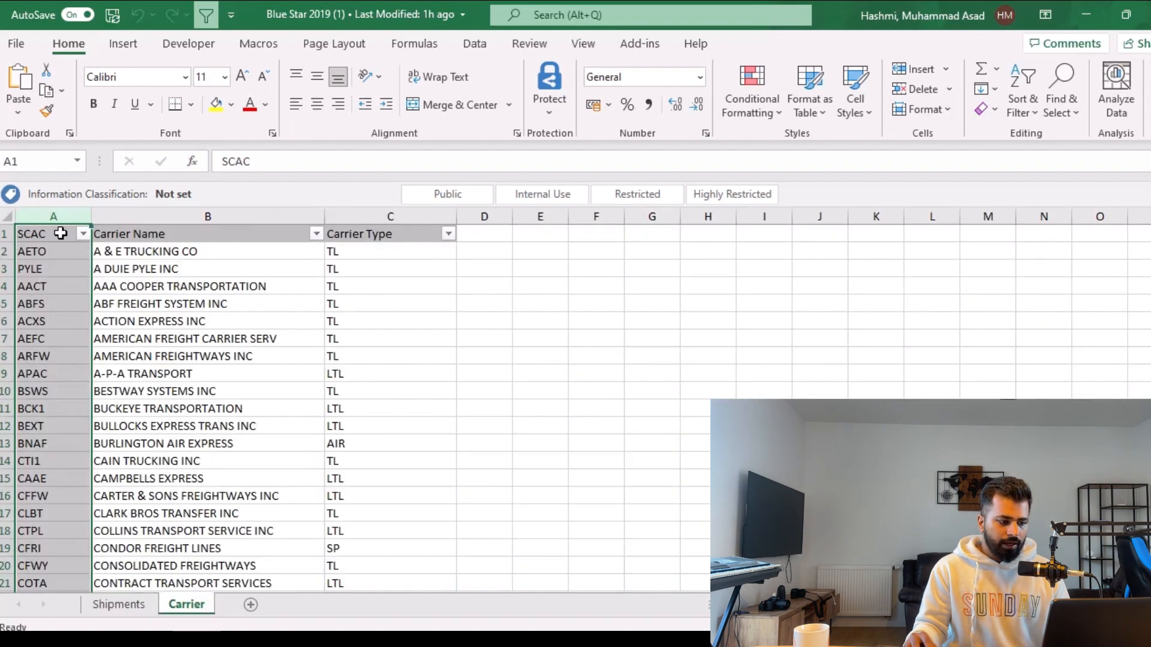
left_click(52, 216)
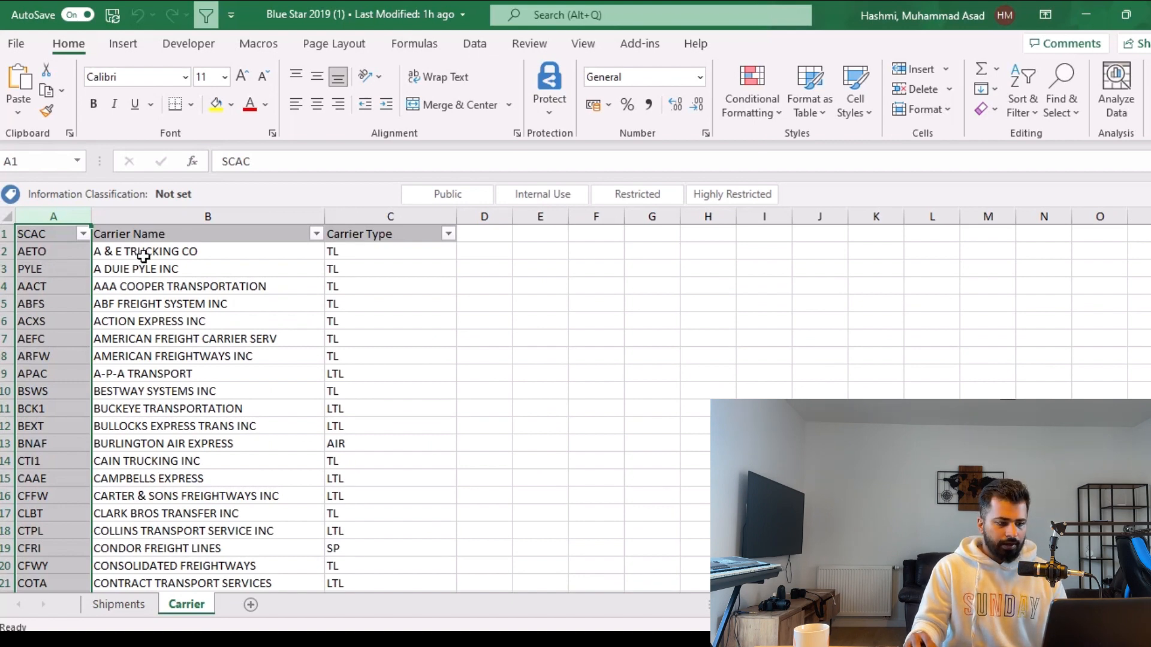
left_click(118, 605)
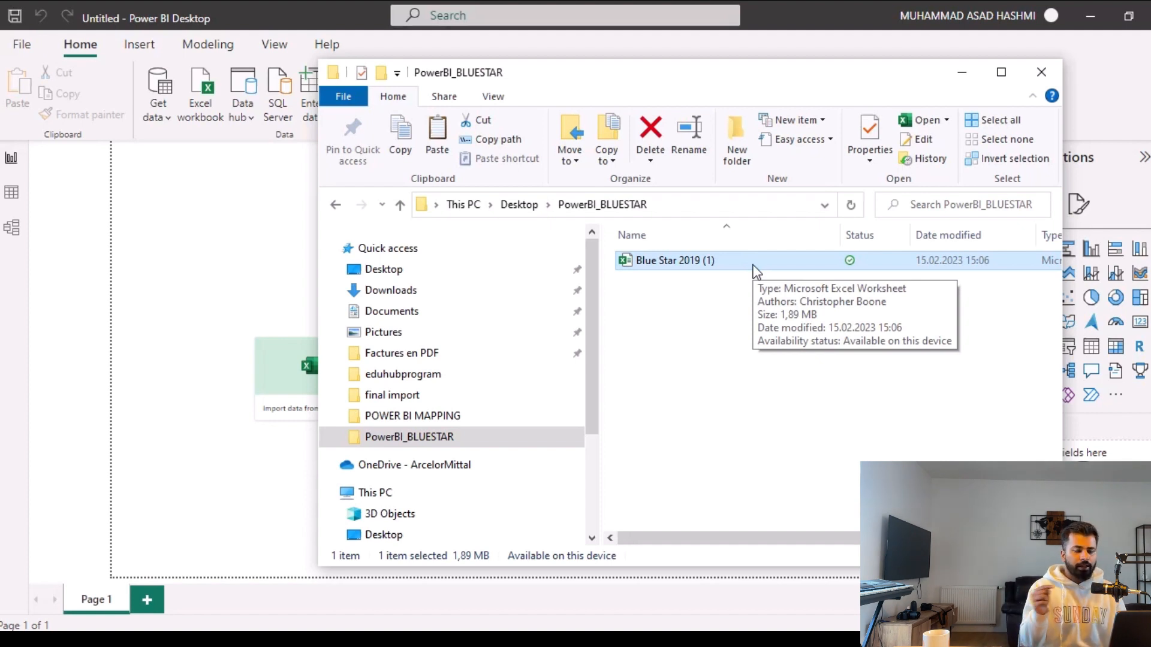
In Power BI Desktop, connect to the PowerBI_BLUESTAR desktop folder as a Folder data source and open its file list for transformation.
left_click(974, 71)
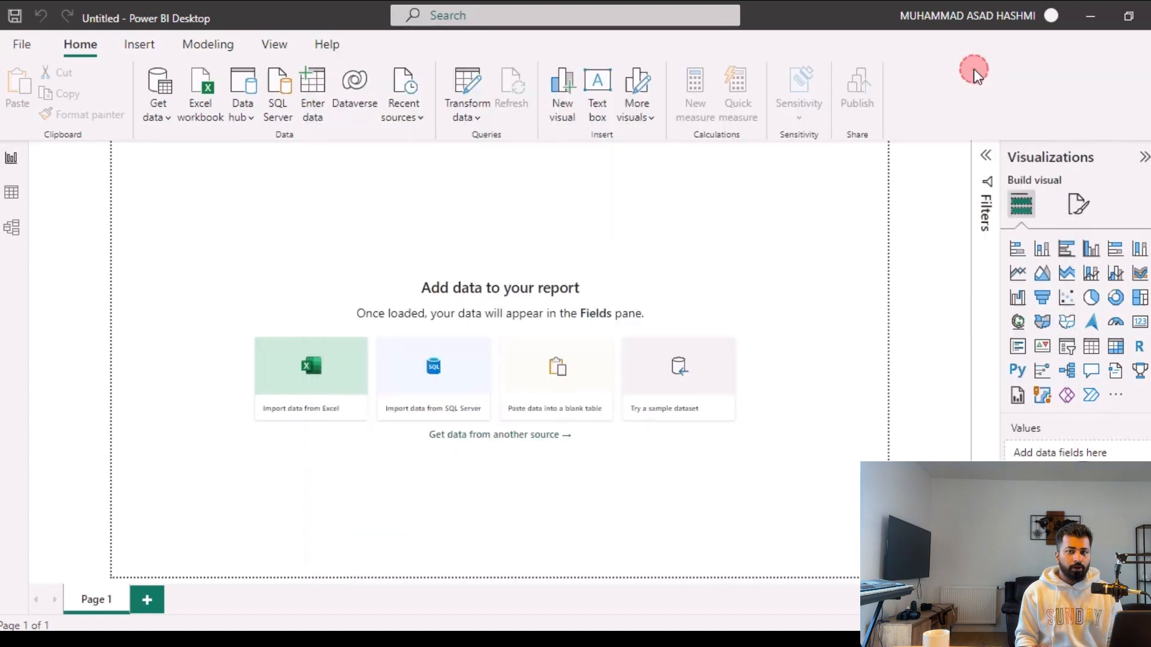
left_click(163, 113)
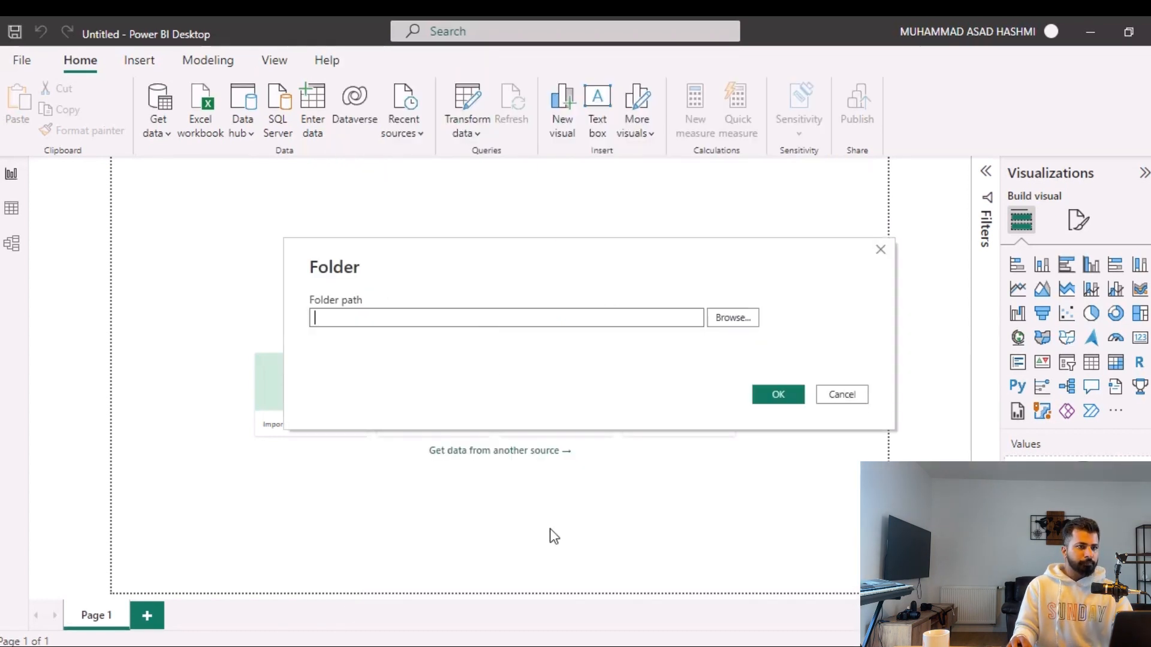
left_click(732, 317)
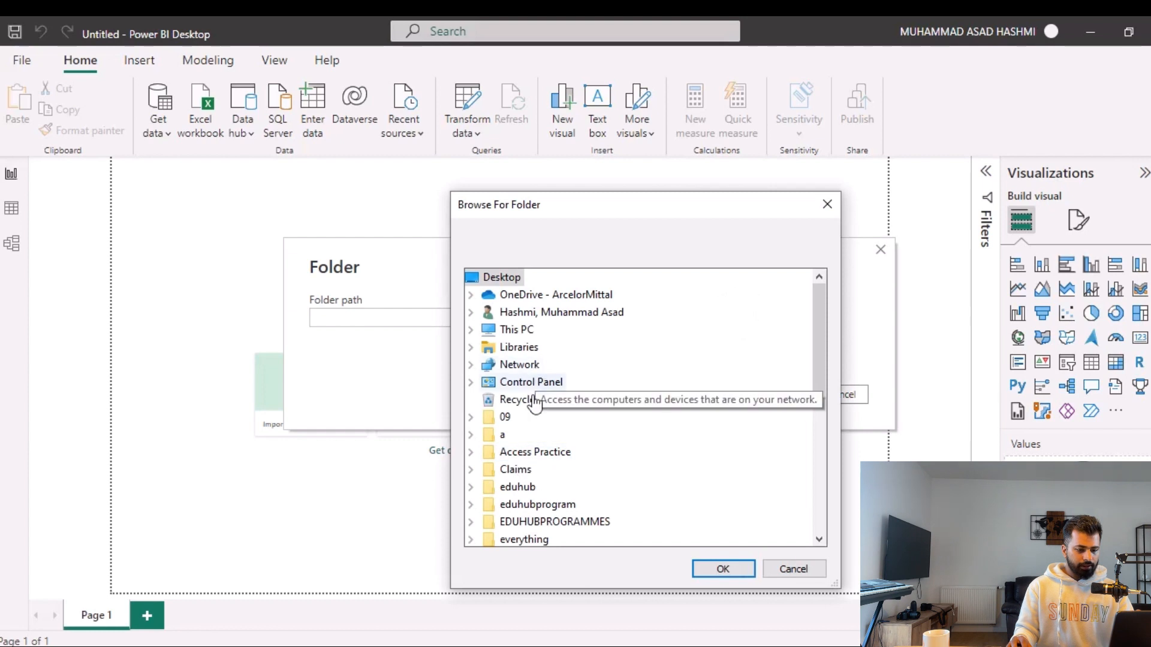
scroll(536, 483, "down", 5)
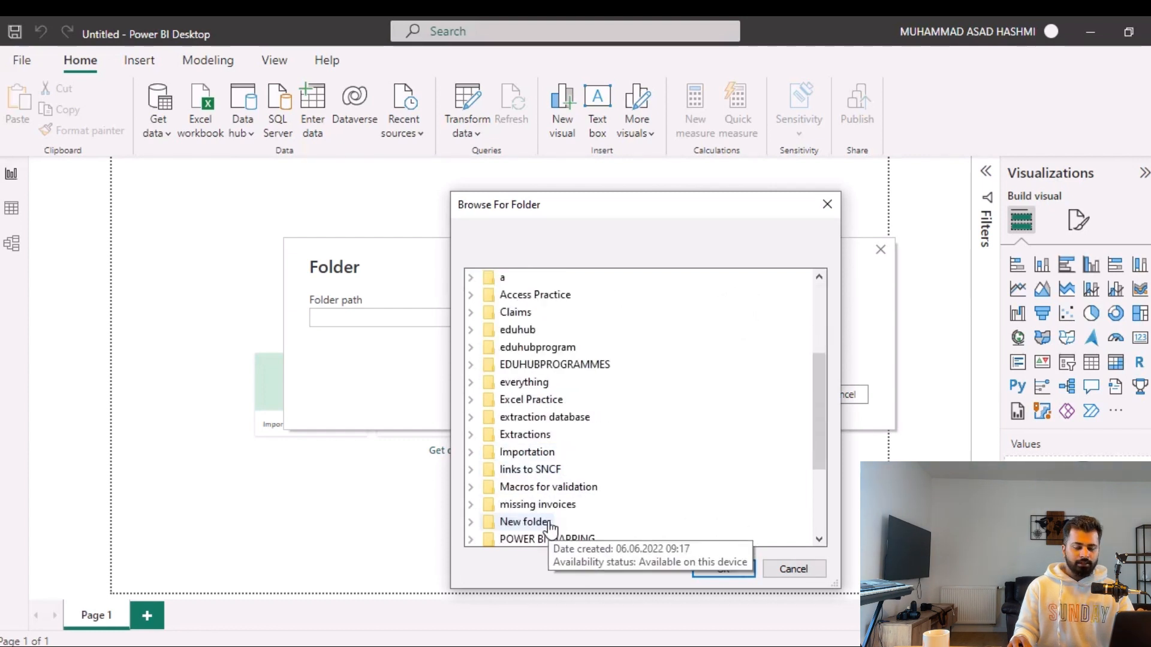
left_click(567, 452)
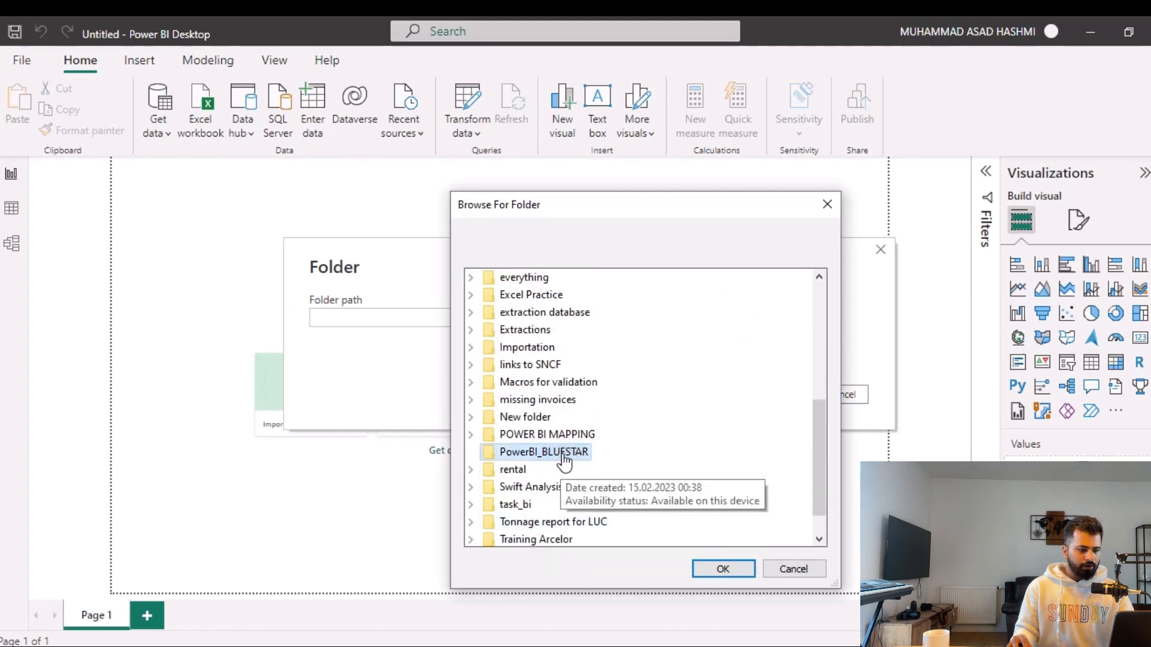
left_click(728, 567)
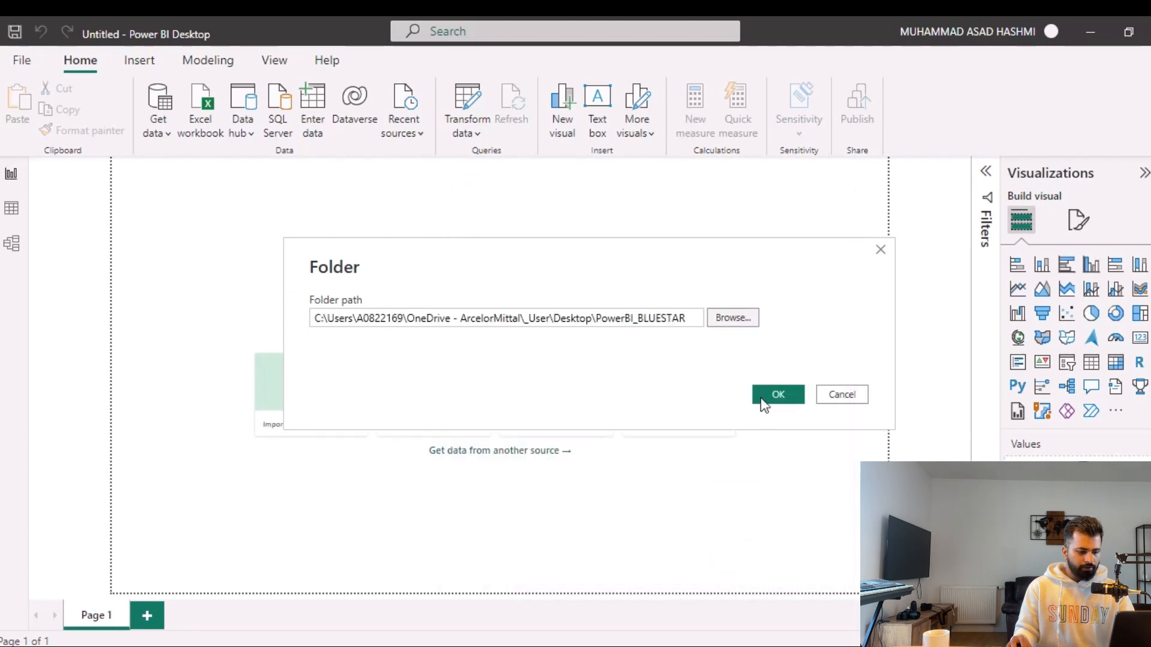
left_click(762, 397)
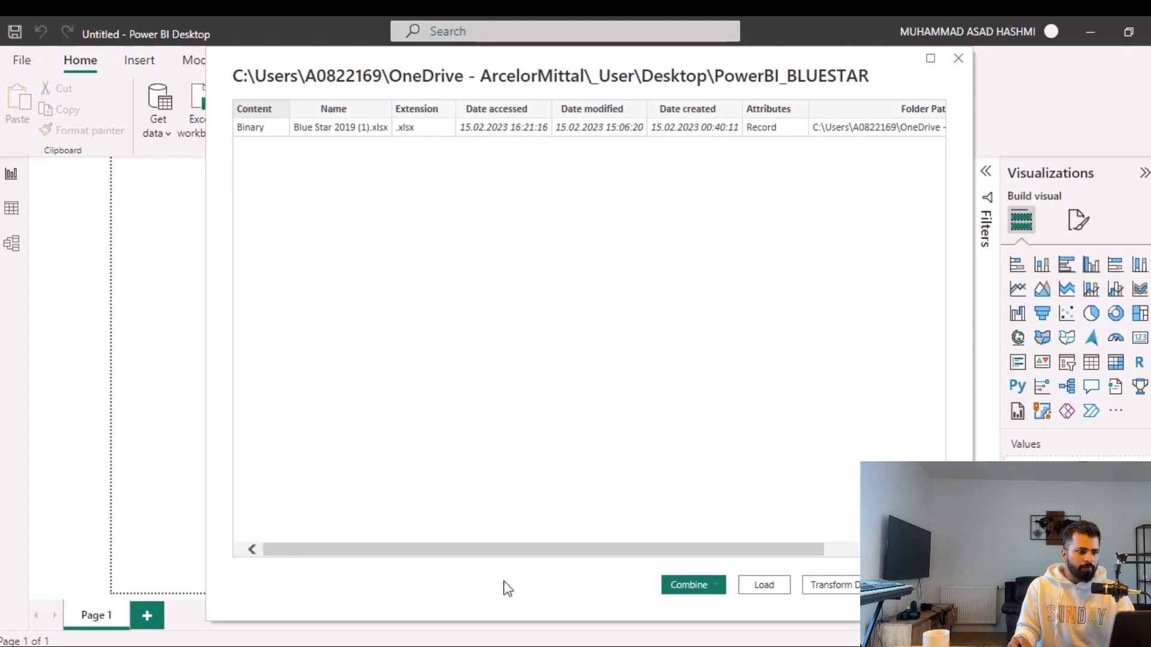
left_click_drag(501, 550, 458, 542)
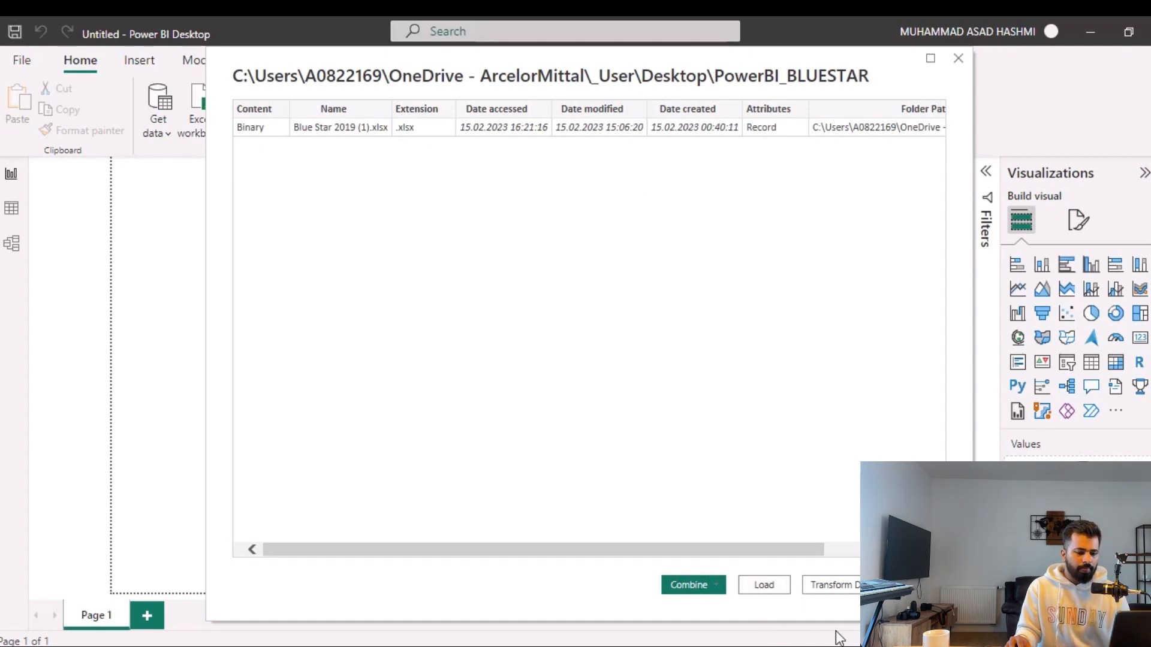
left_click(830, 584)
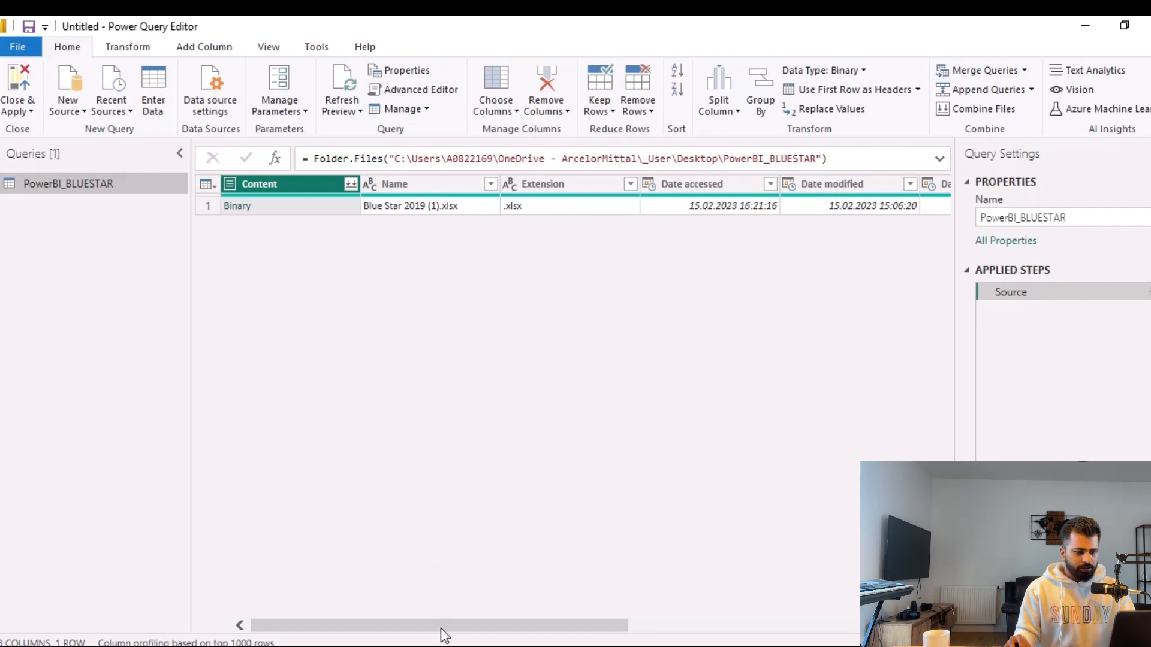
Filter the file list to keep rows where Extension contains ".xls".
left_click_drag(440, 628, 506, 629)
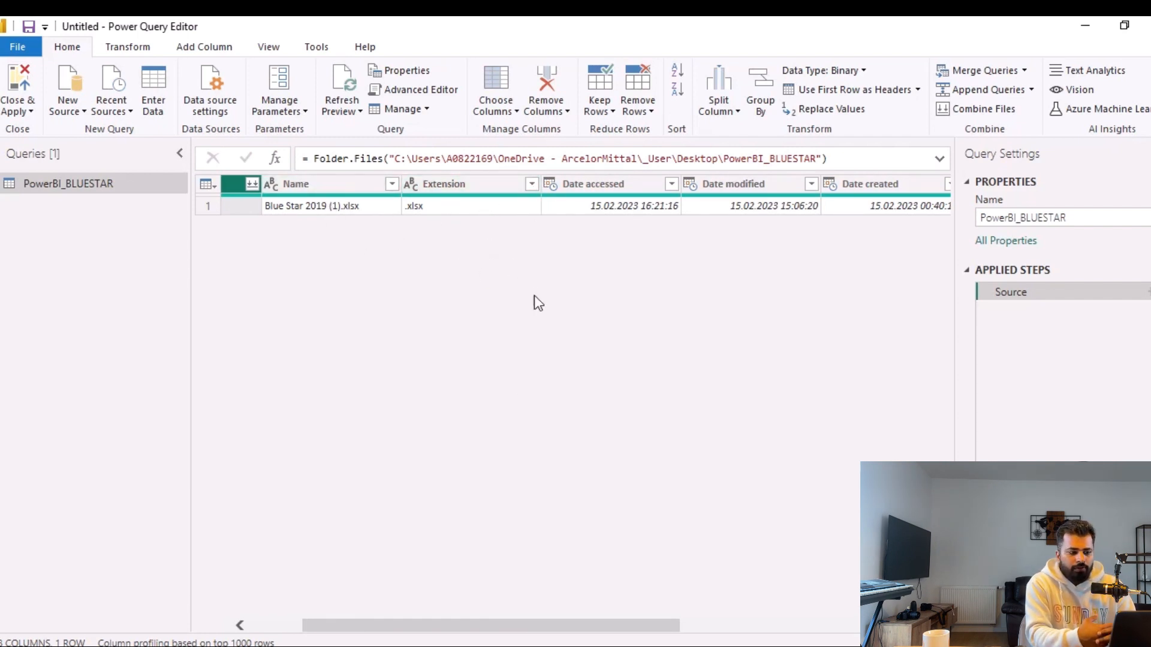
left_click(531, 185)
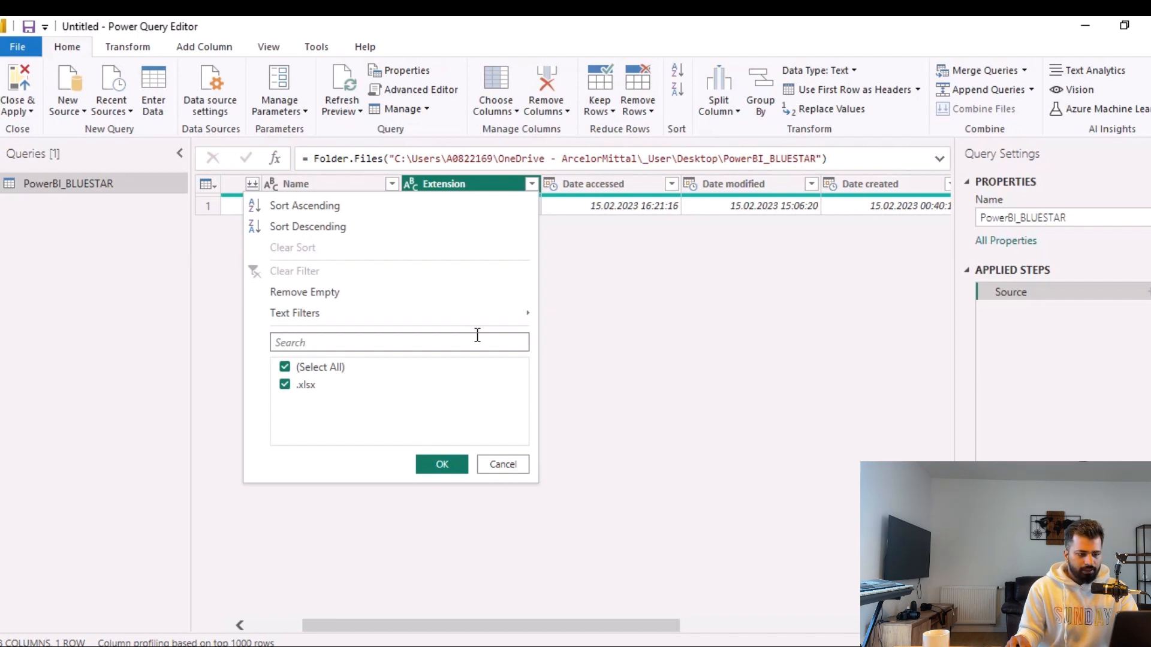
mouse_move(521, 314)
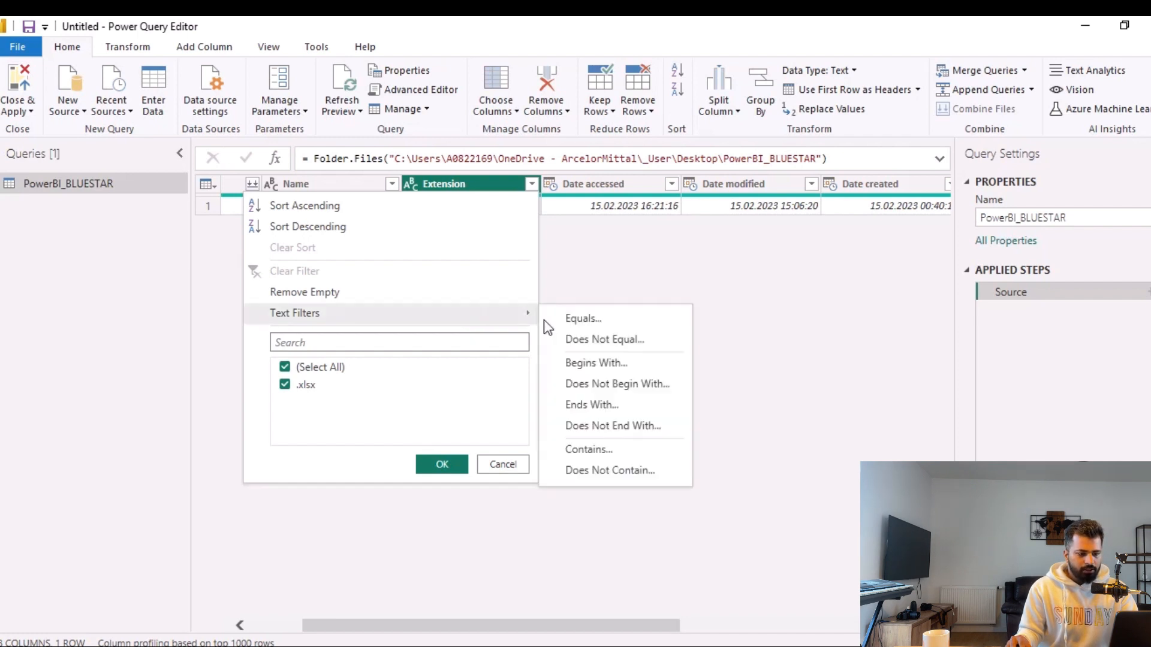
left_click(609, 451)
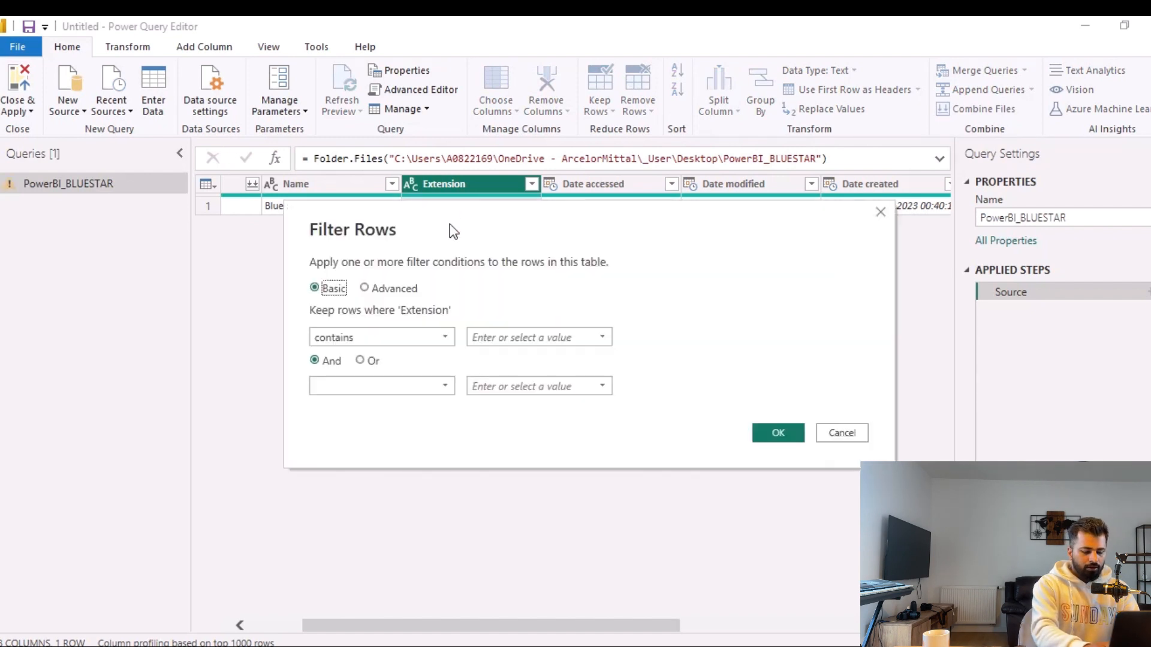
left_click(494, 331)
type("xlsx")
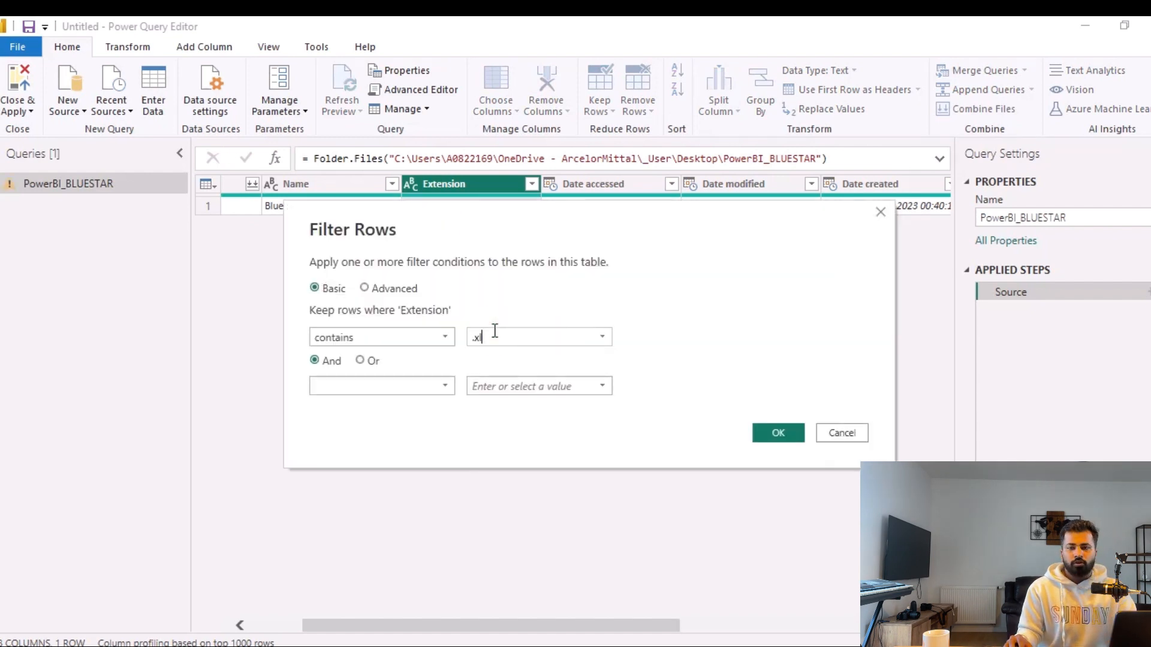
left_click(778, 432)
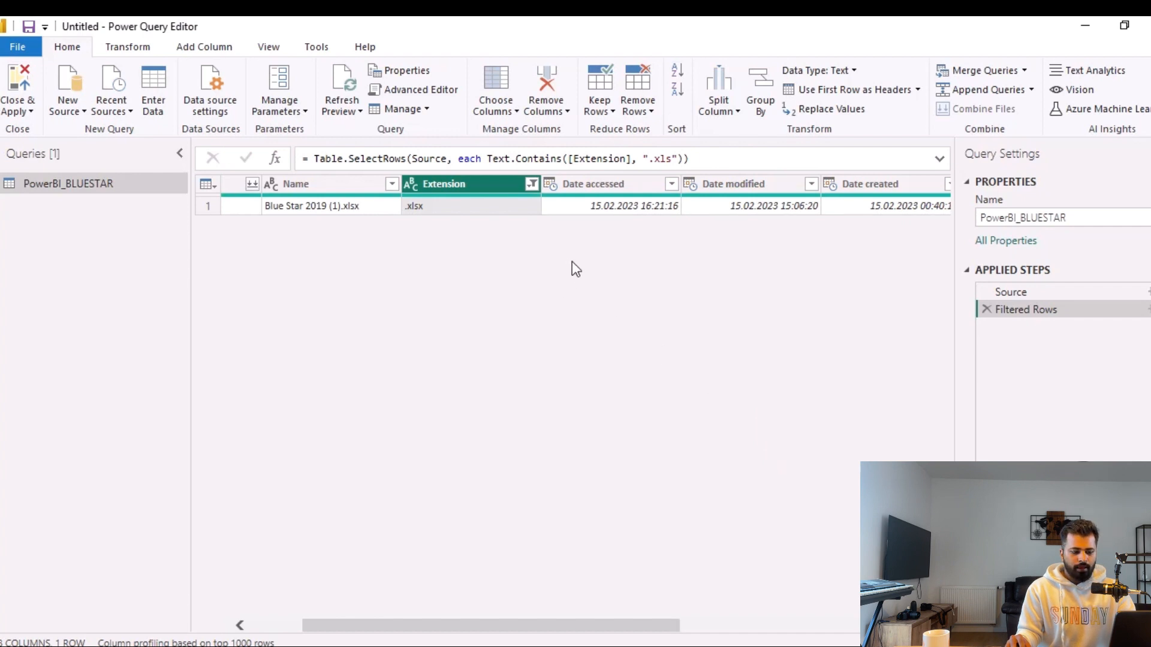
Filter the file list to keep rows where Name contains "Blue Star".
left_click_drag(623, 627, 534, 582)
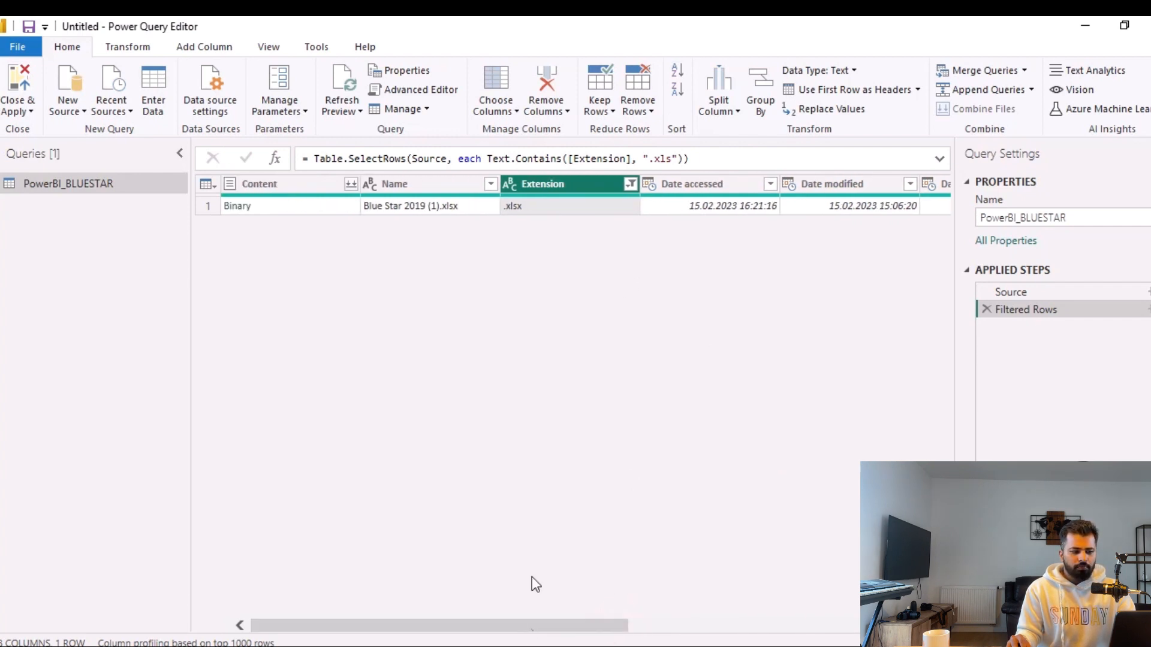
left_click(491, 184)
left_click(398, 312)
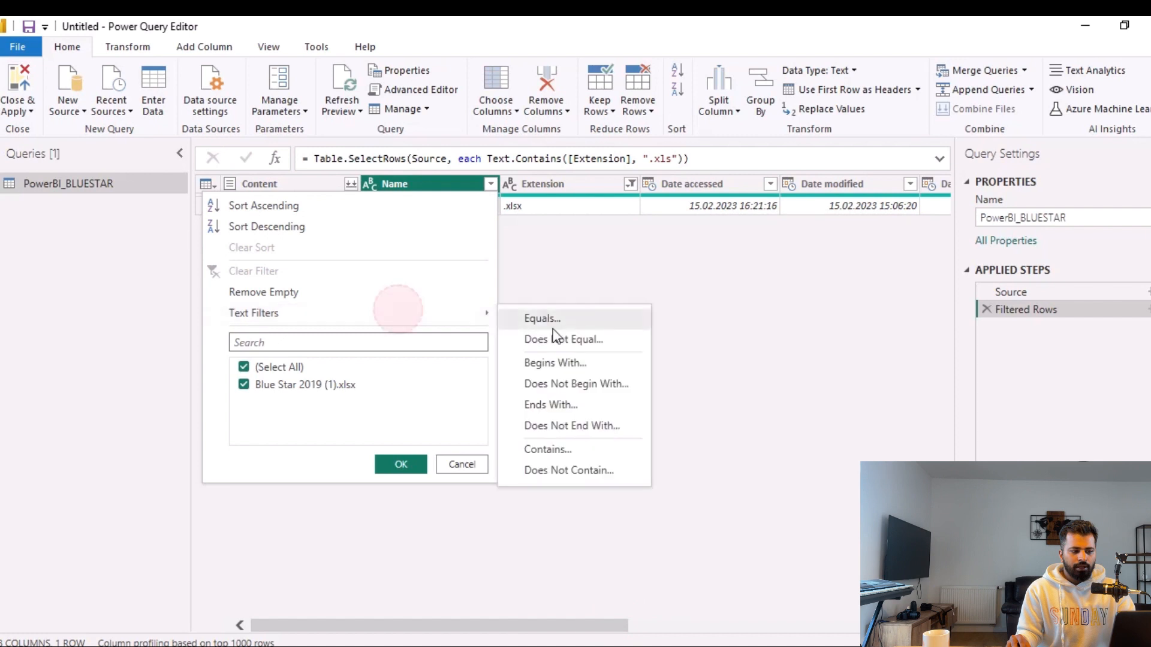
left_click(560, 450)
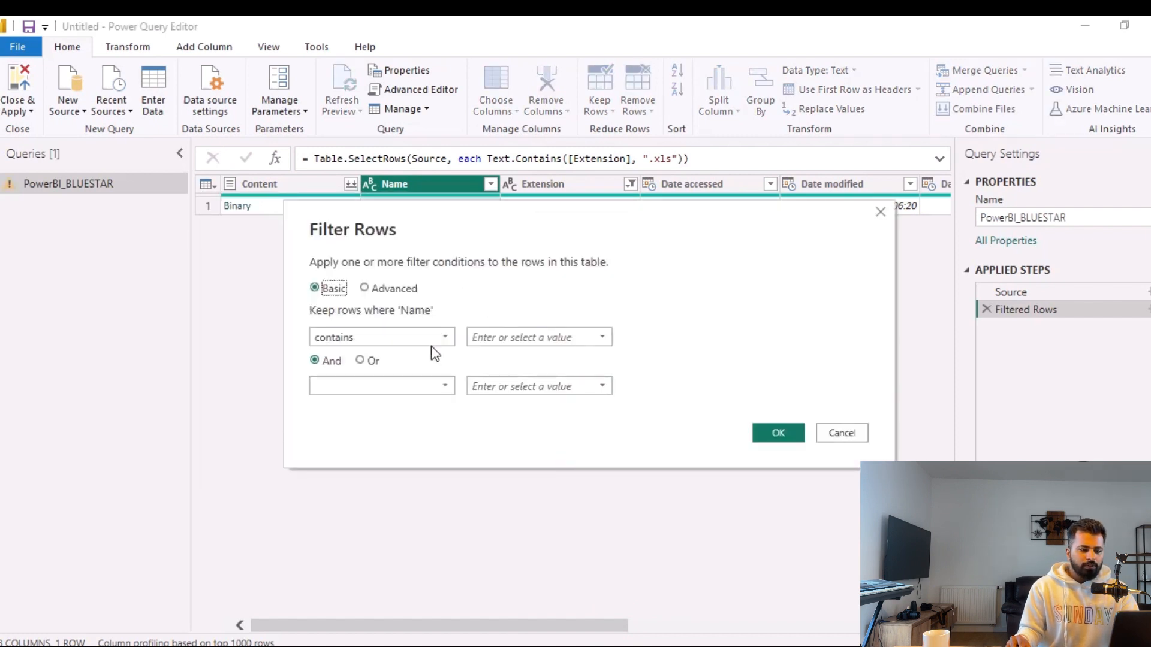
left_click(510, 336)
left_click_drag(598, 217, 592, 279)
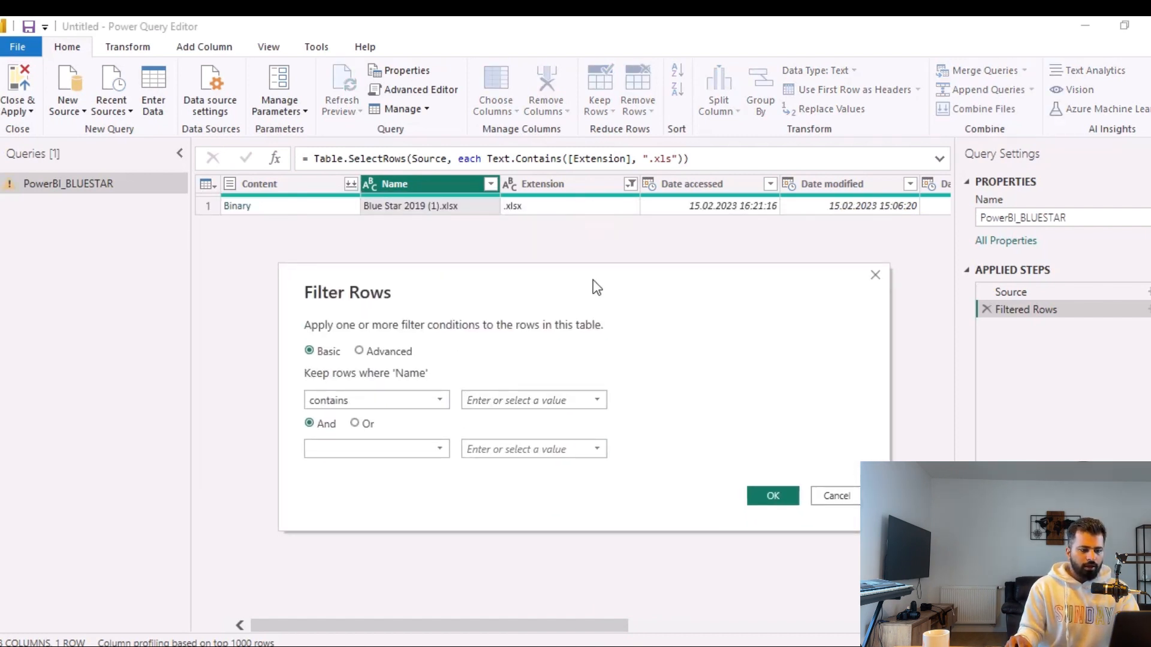
left_click(518, 393)
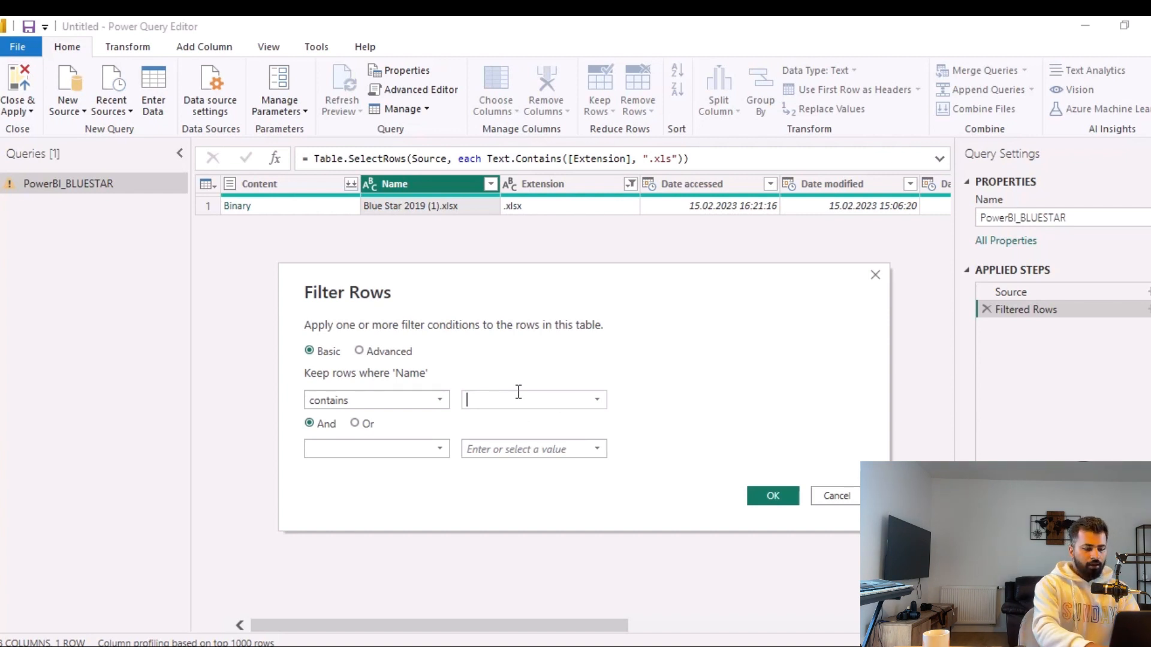
type("Blue Star")
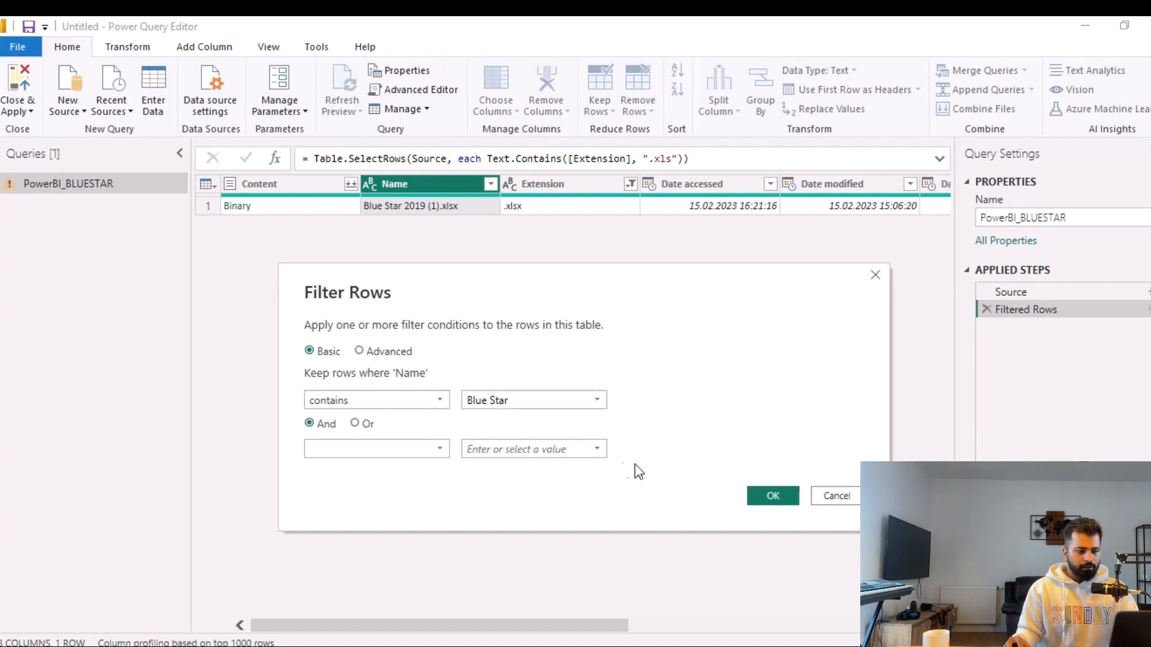
left_click(774, 496)
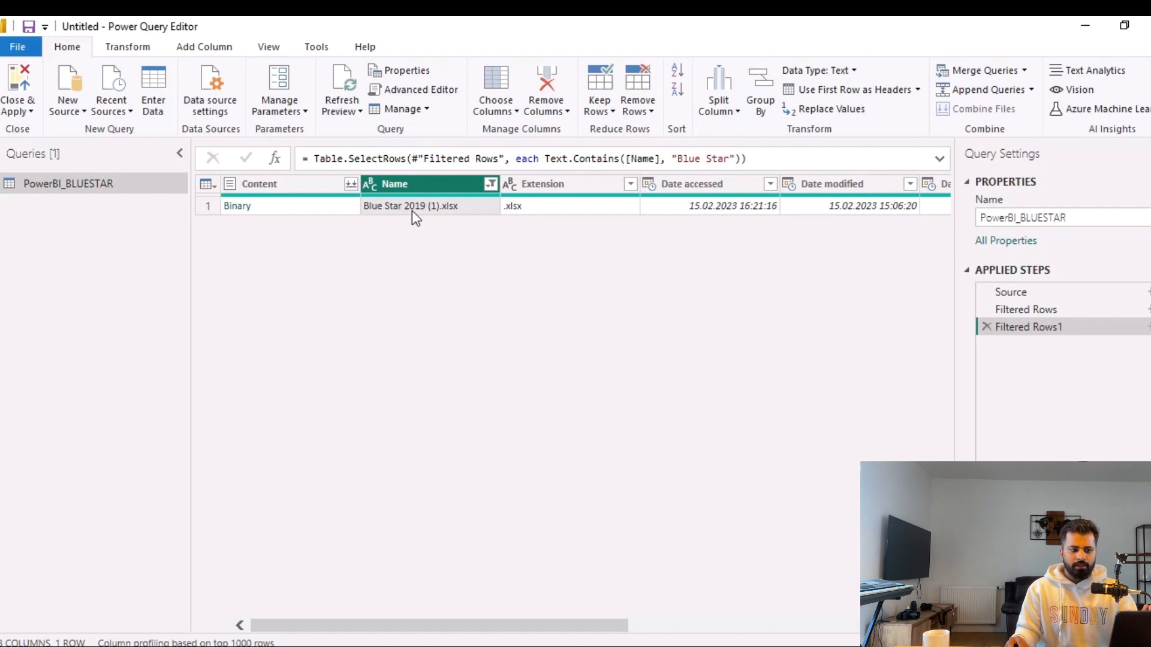
Combine the binary files in the Content column, extracting the Shipments sheet with the first file as the sample.
left_click_drag(595, 627, 552, 643)
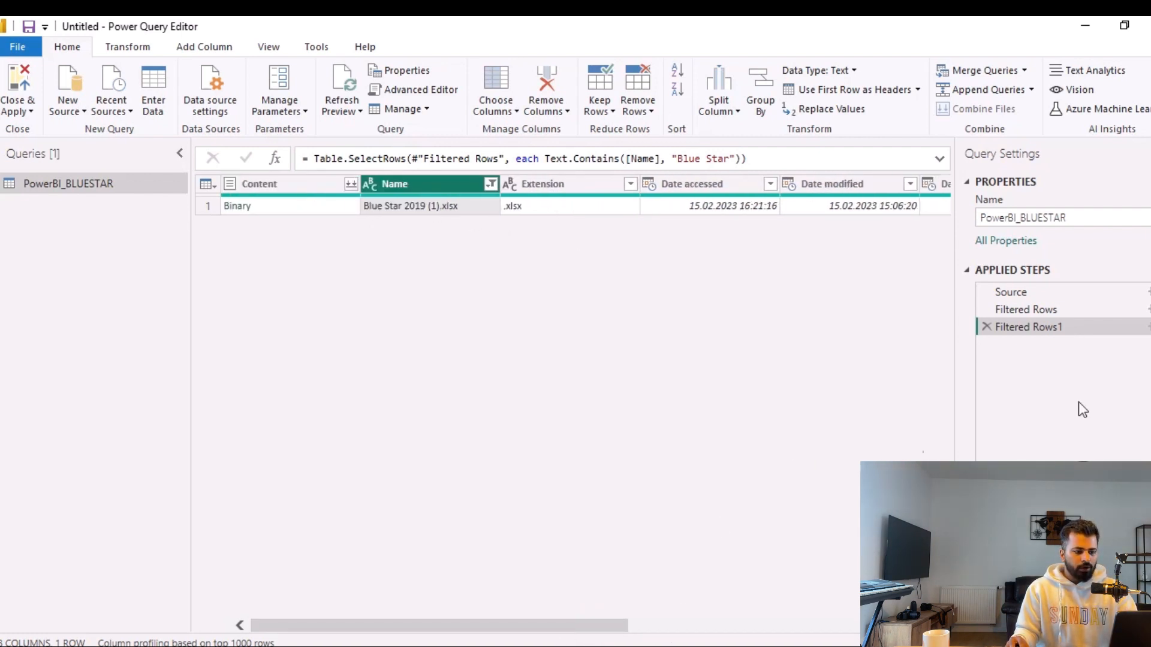
left_click(351, 184)
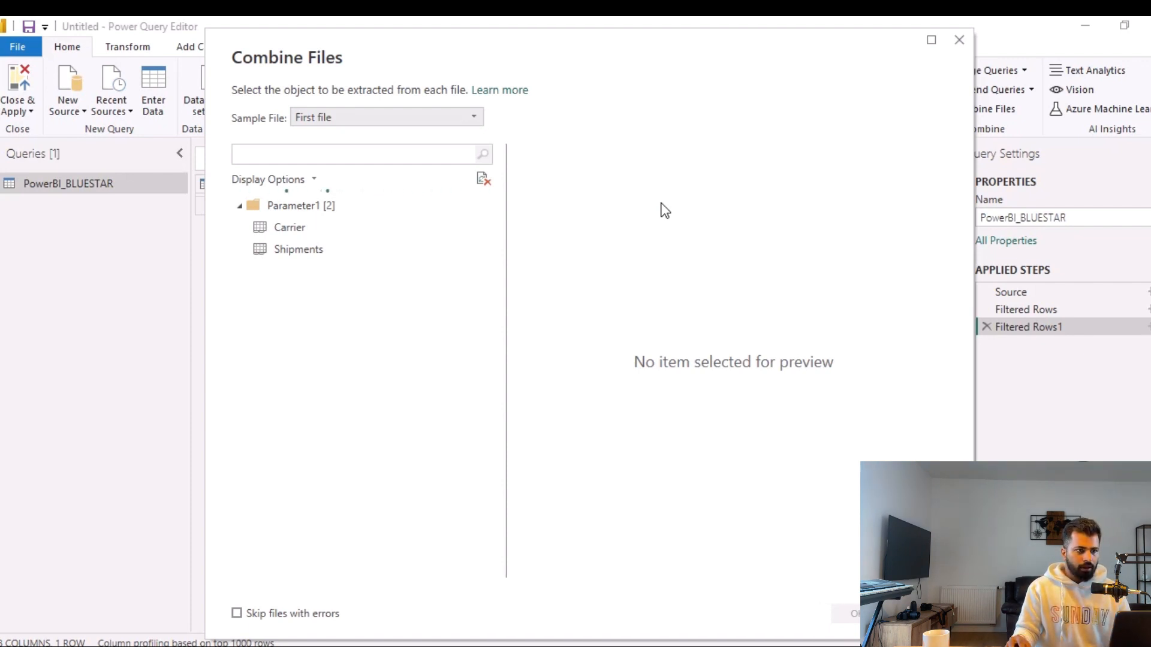
left_click(326, 250)
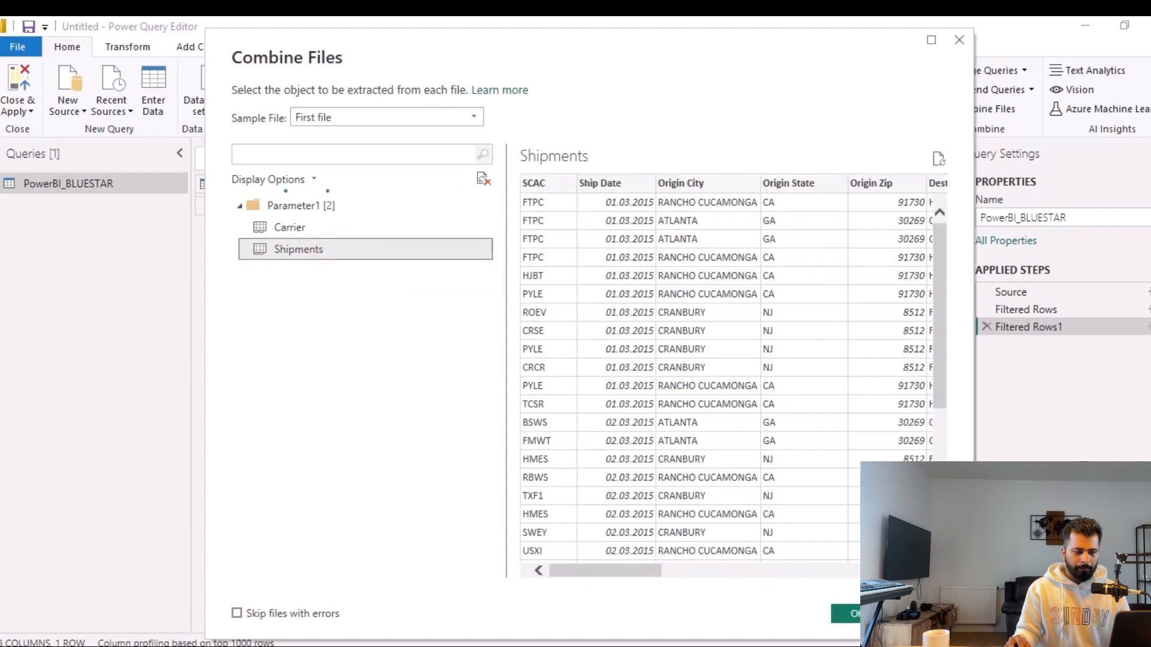
mouse_move(640, 573)
left_mouse_down()
mouse_move(881, 580)
mouse_move(628, 591)
left_mouse_up()
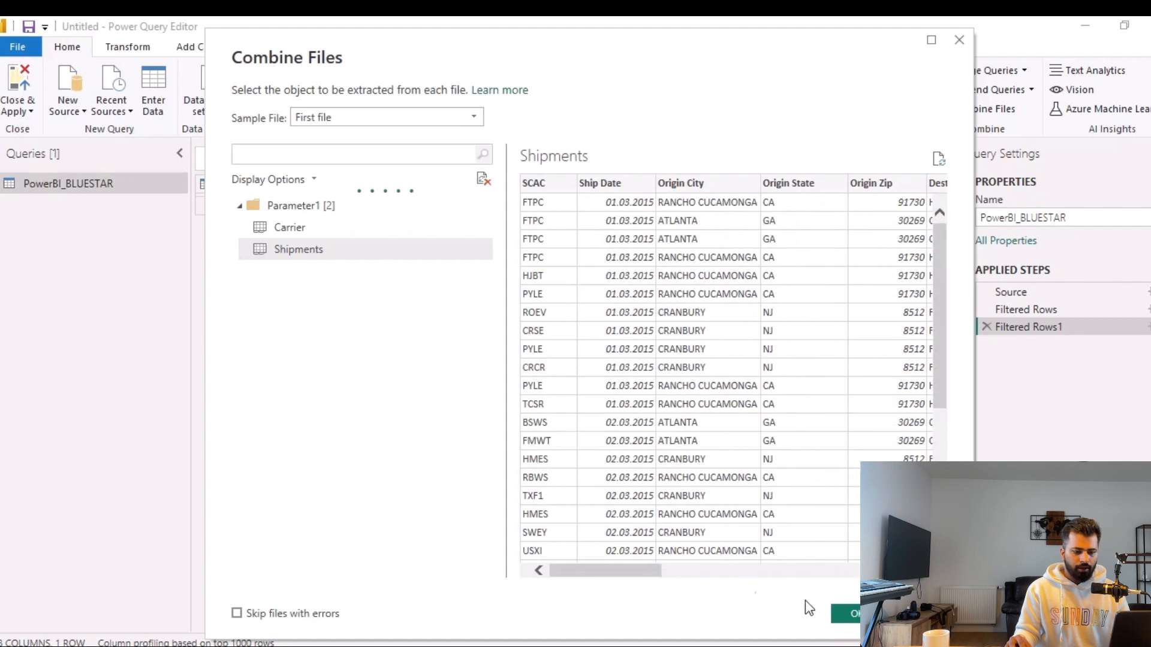
left_click(854, 614)
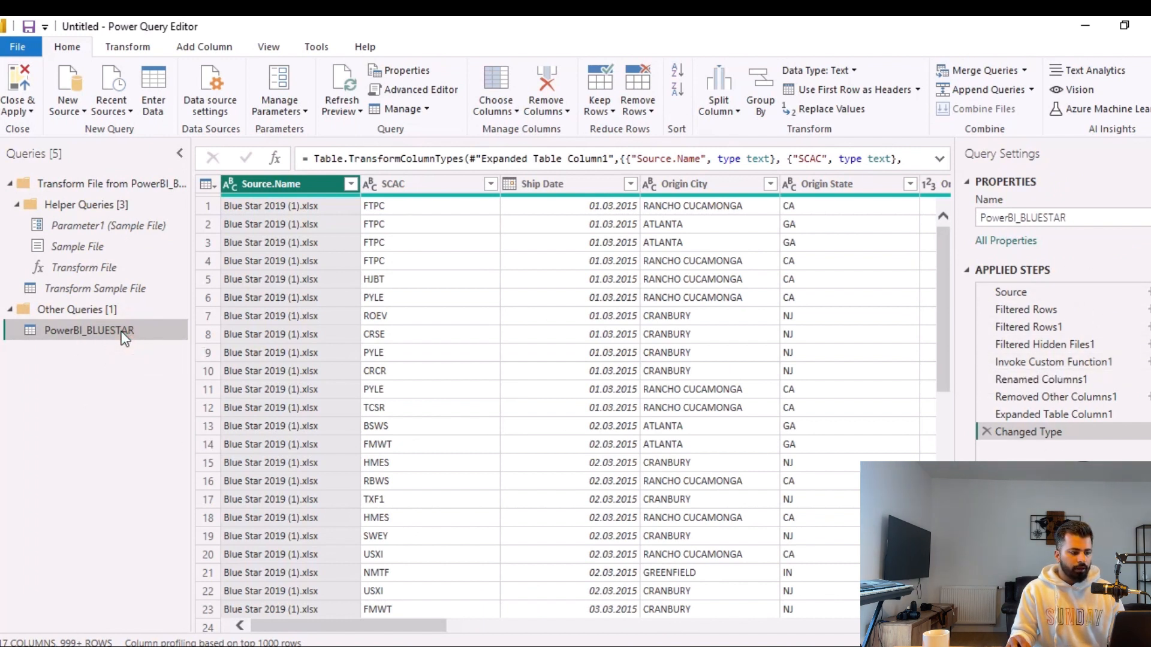
Inspect the Transform Sample File query and return to the combined PowerBI_BLUESTAR query.
left_click(117, 289)
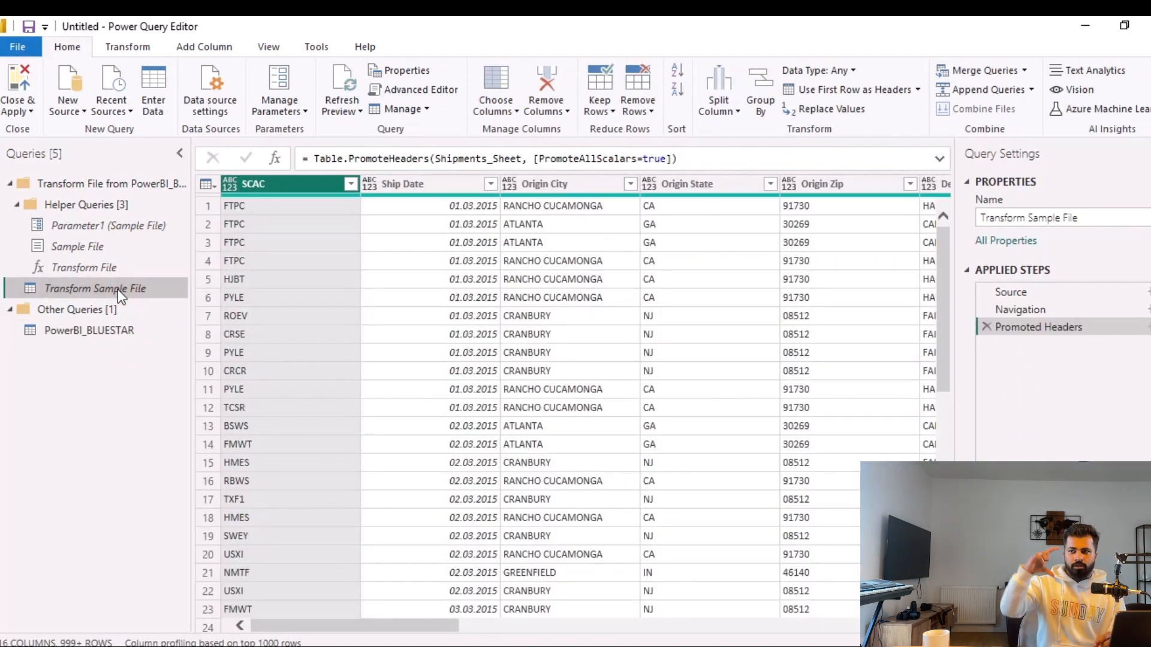
left_click(85, 331)
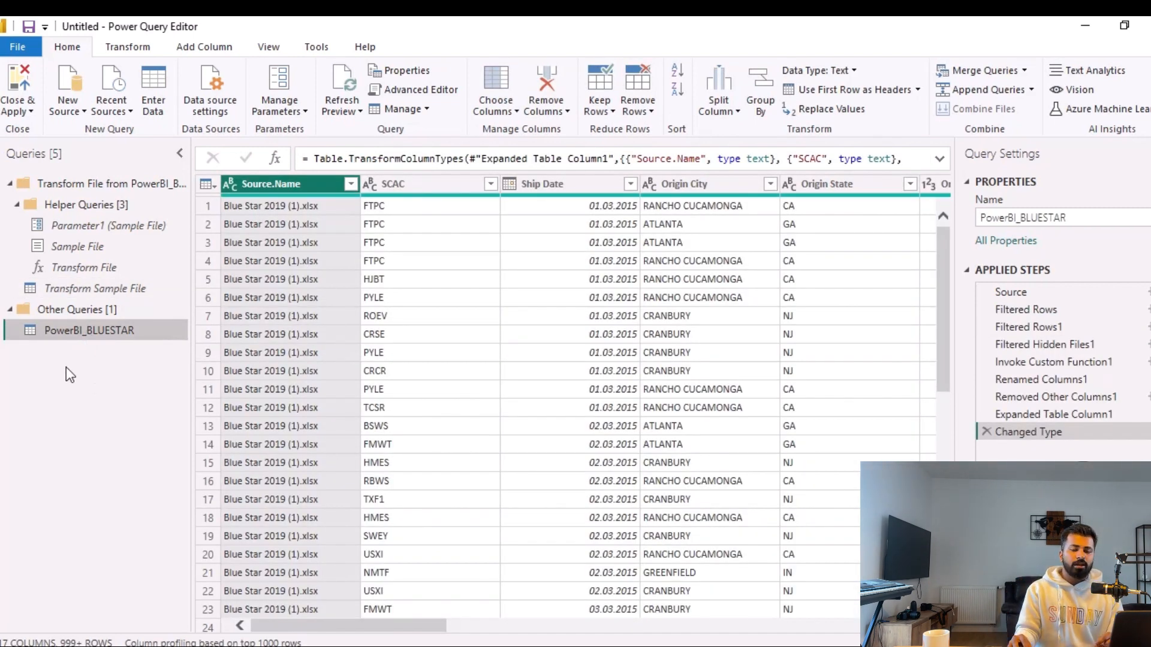
Examine the columns of the Transform Sample File query and then those of the combined PowerBI_BLUESTAR query.
left_click(109, 290)
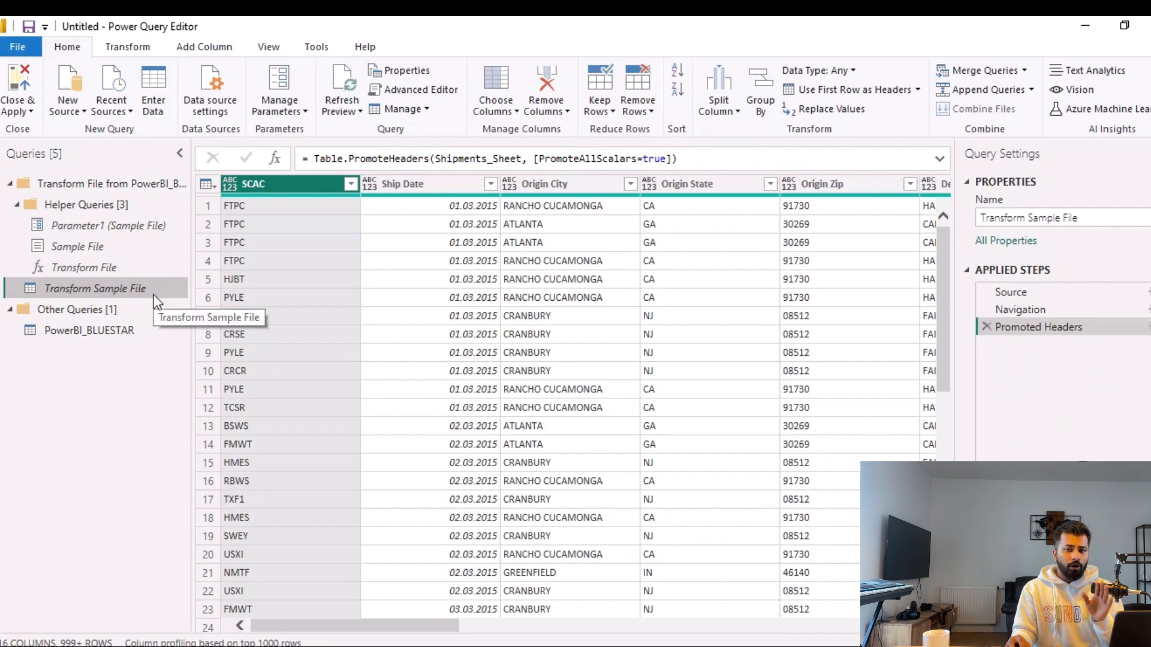
left_click_drag(429, 624, 488, 625)
left_click_drag(371, 625, 303, 624)
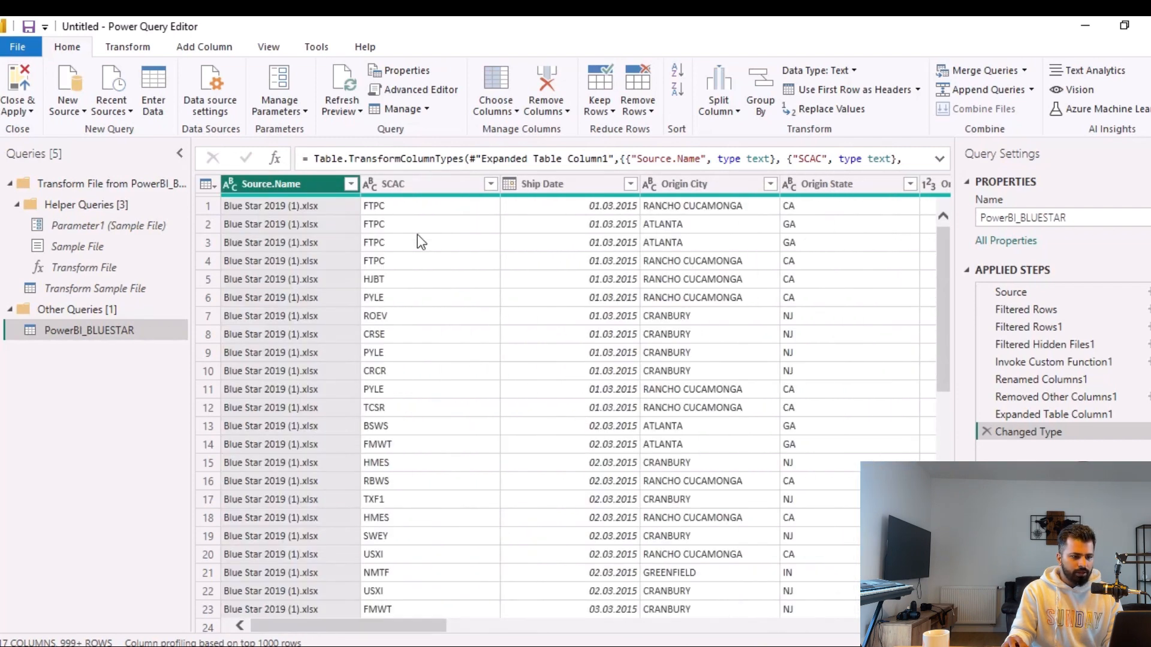
left_click(446, 191)
left_click(585, 180)
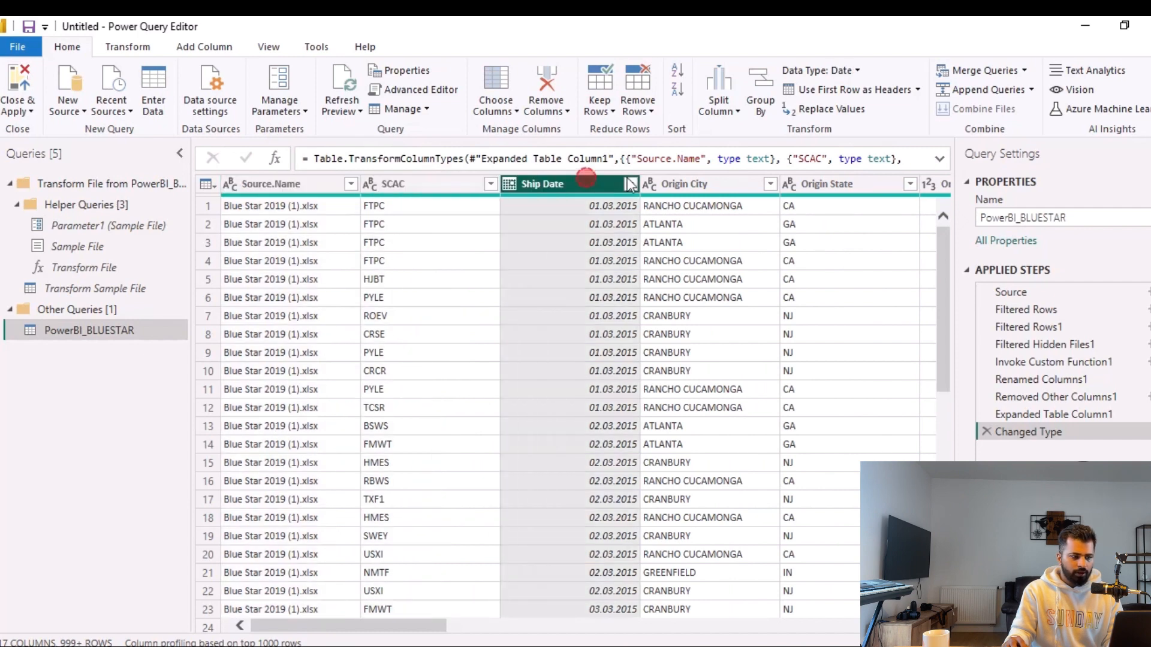
left_click(702, 183)
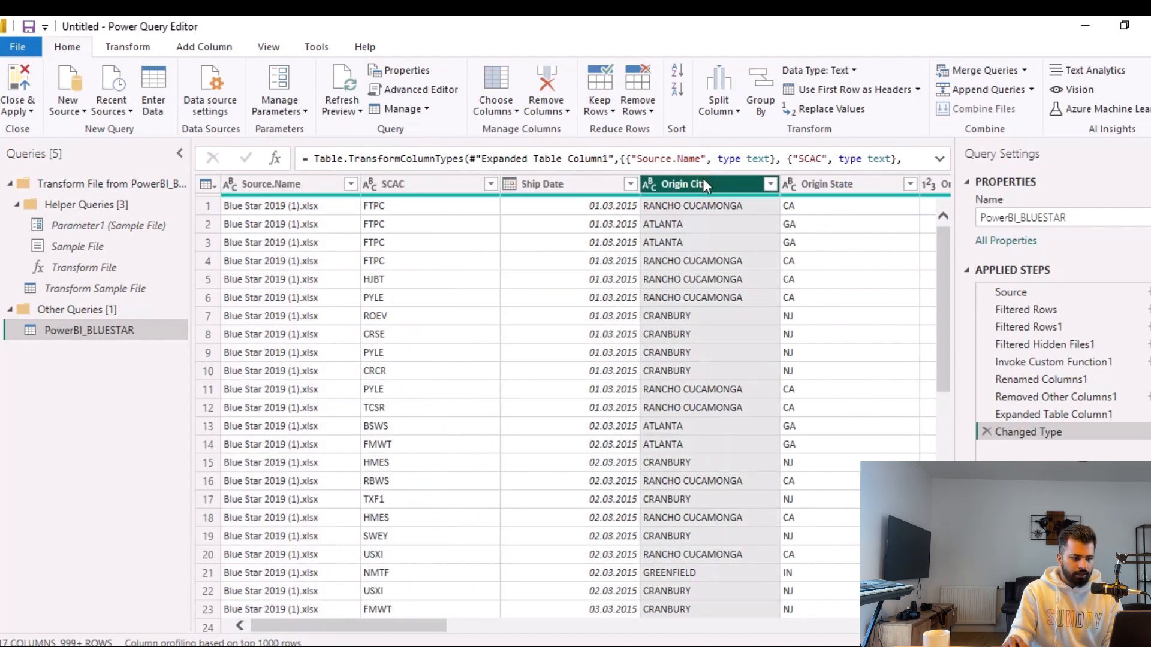
Remove the Source.Name column from the combined PowerBI_BLUESTAR query.
left_click(321, 184)
right_click(322, 183)
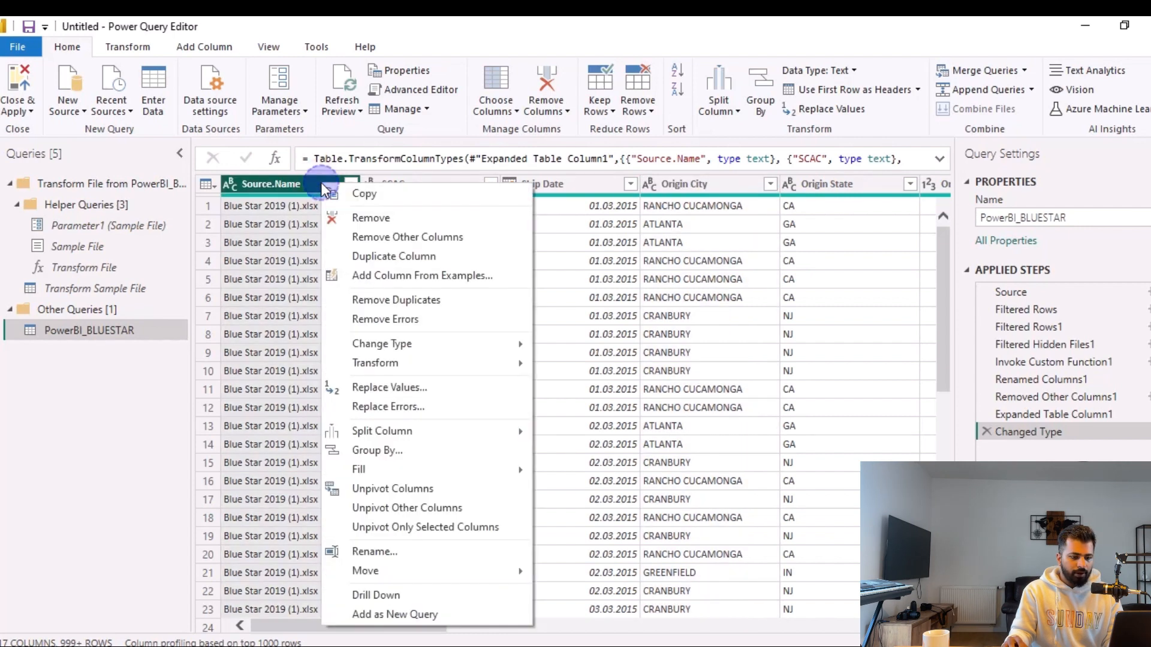
left_click(337, 218)
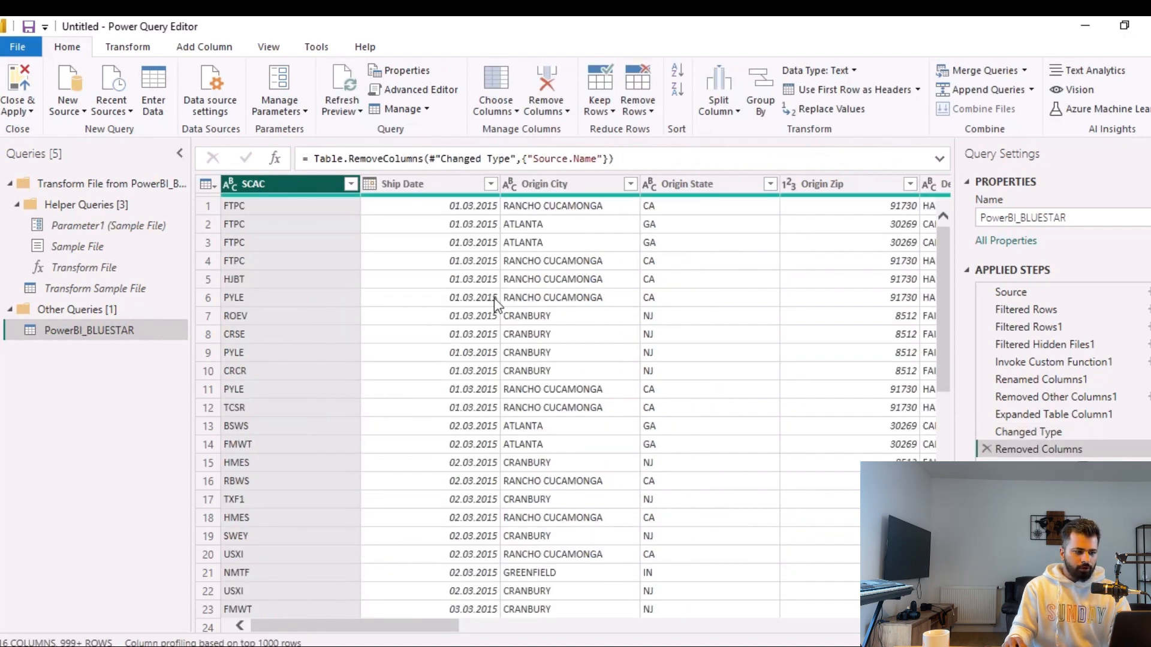
key("ctrl+z")
right_click(323, 184)
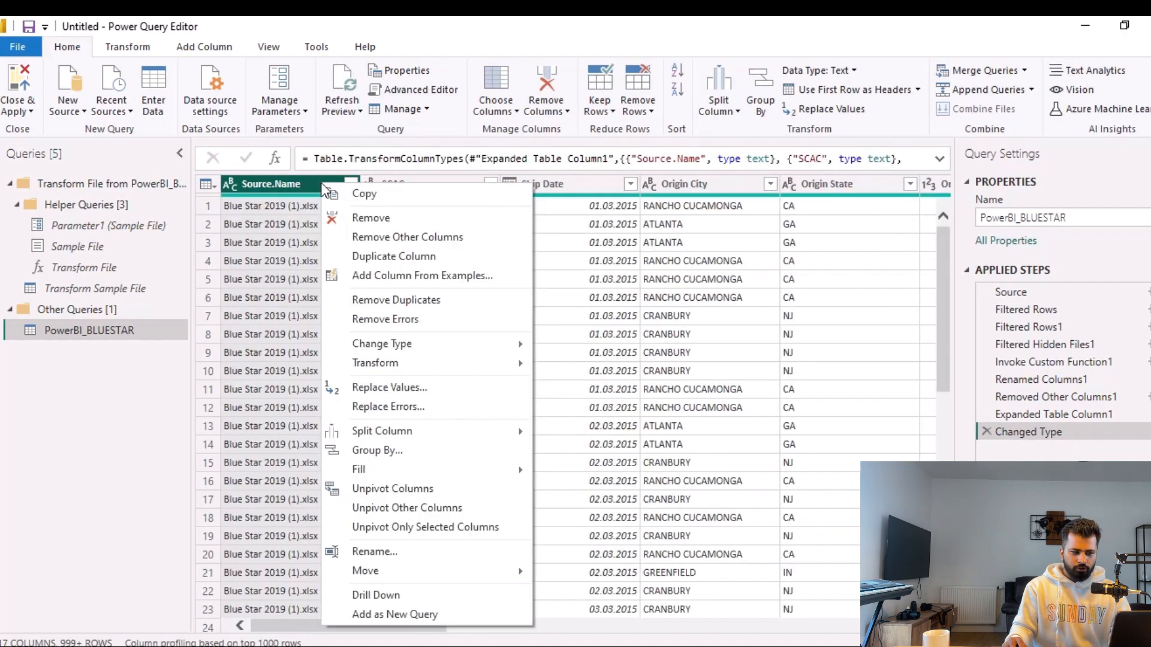
left_click(337, 218)
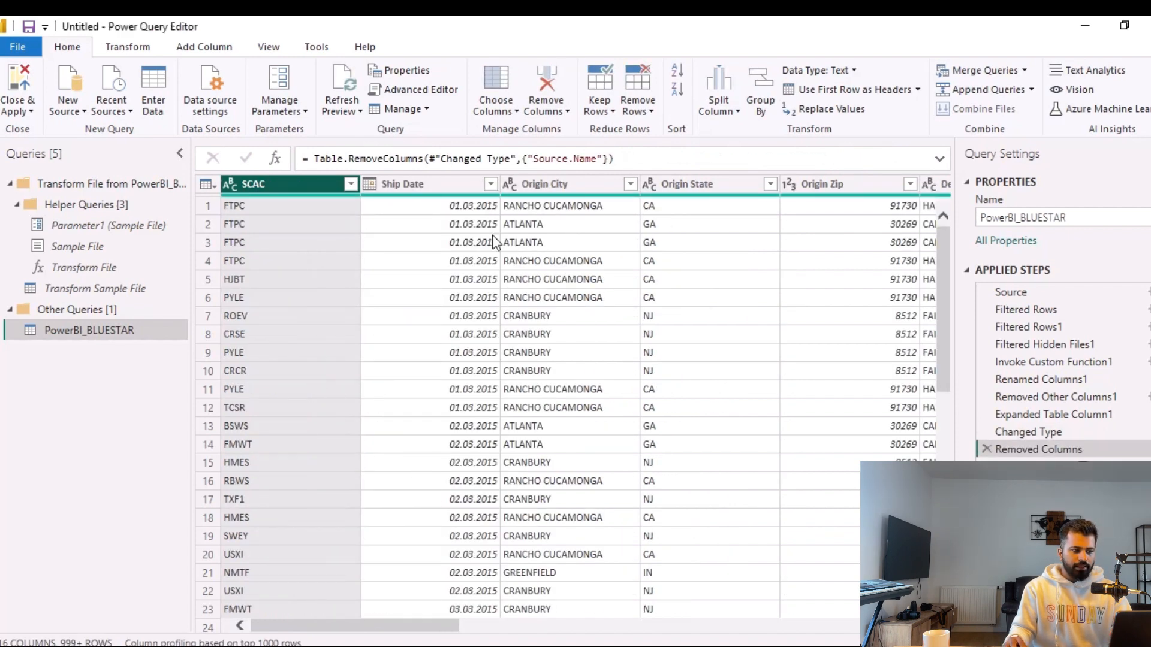
Close the Power Query Editor and apply the pending query changes.
left_click(33, 111)
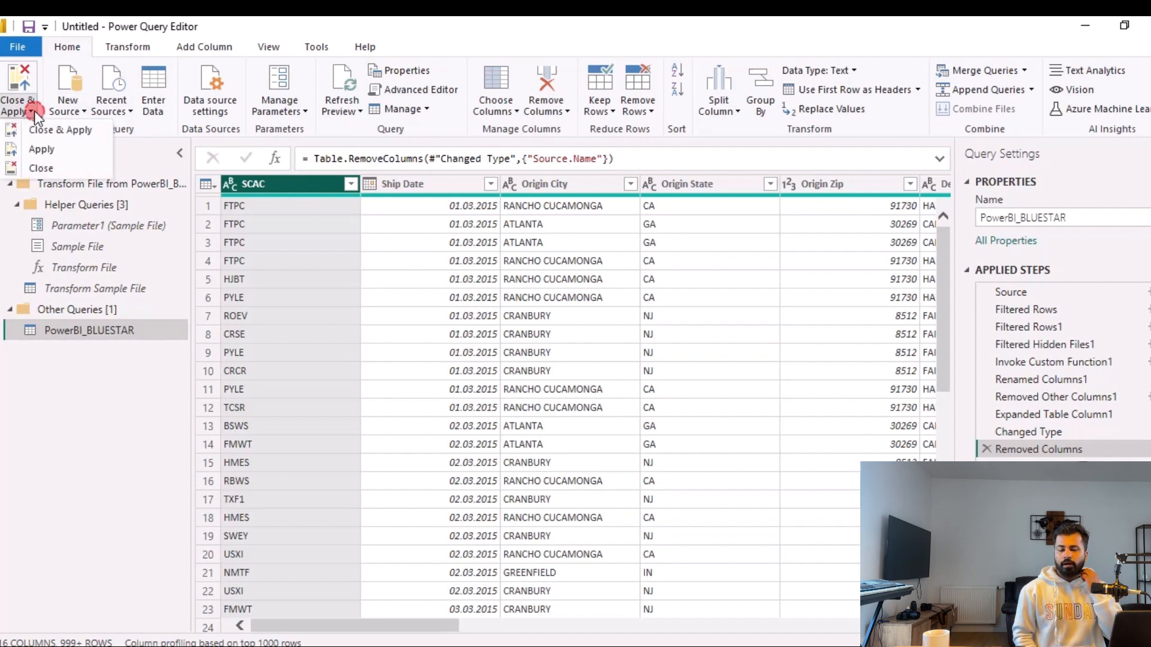
left_click(45, 138)
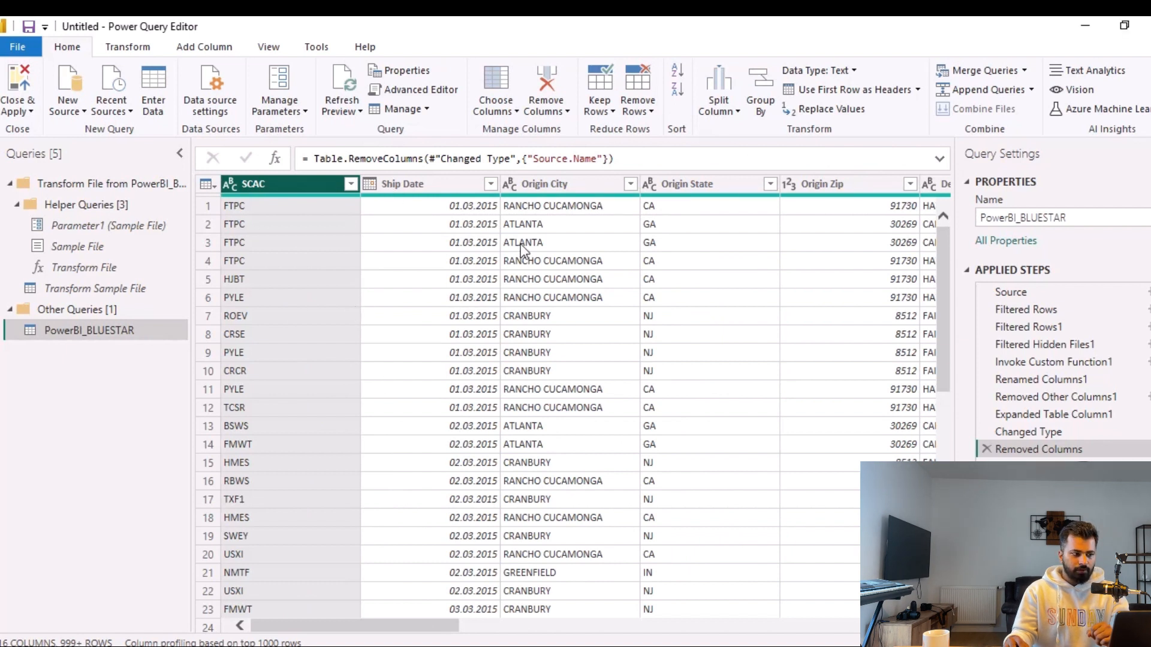
left_click(31, 110)
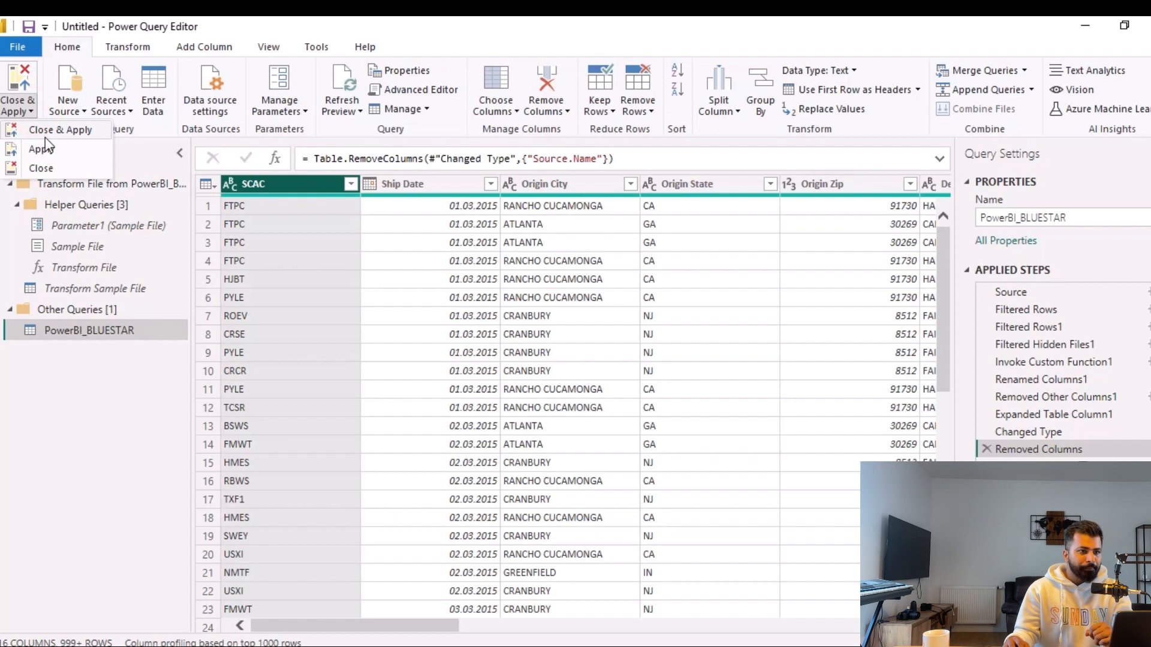
left_click(45, 138)
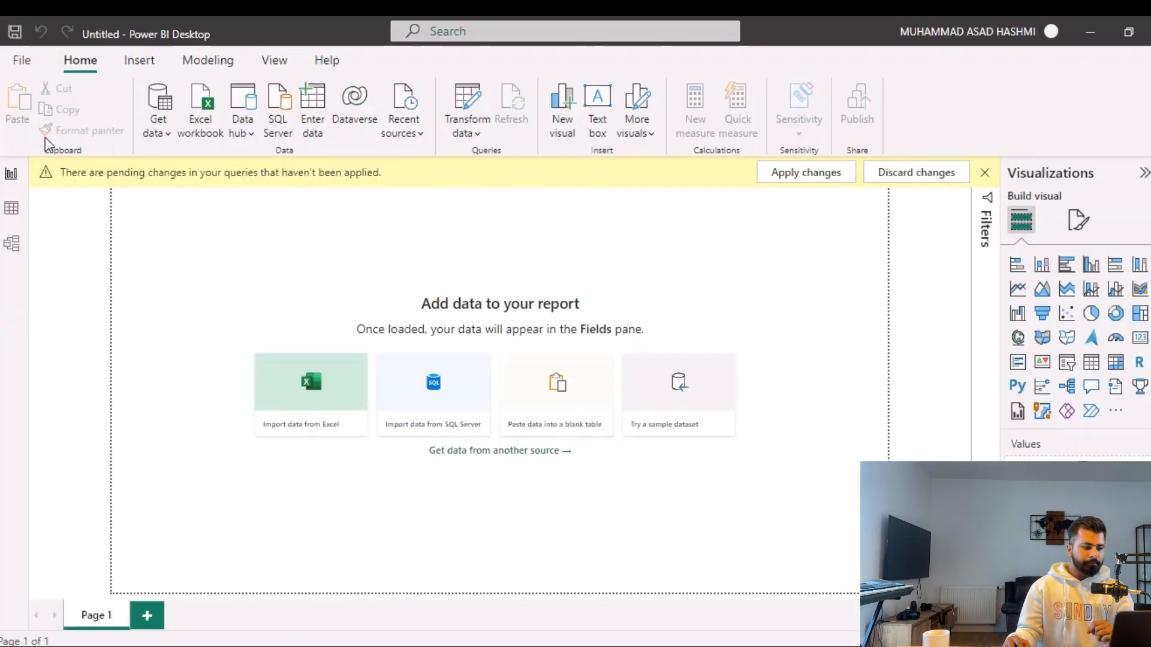
Remove the Source.Name column from PowerBI_BLUESTAR again, and close and apply to load the query into the model.
right_click(322, 182)
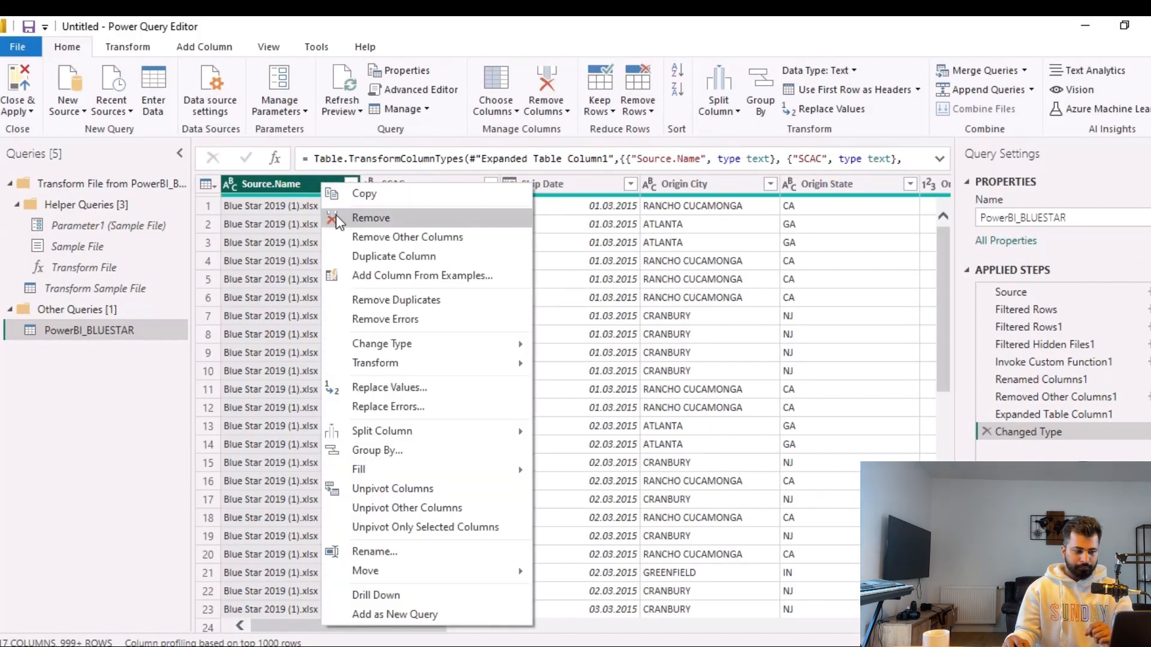
left_click(336, 217)
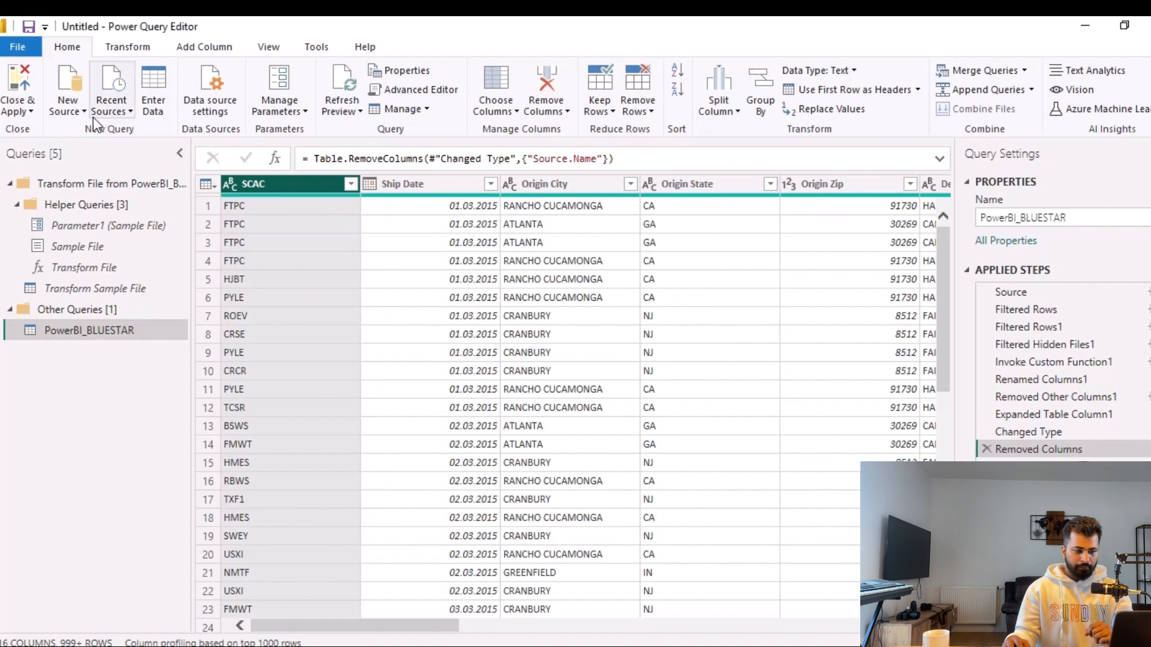
left_click(18, 110)
left_click(45, 135)
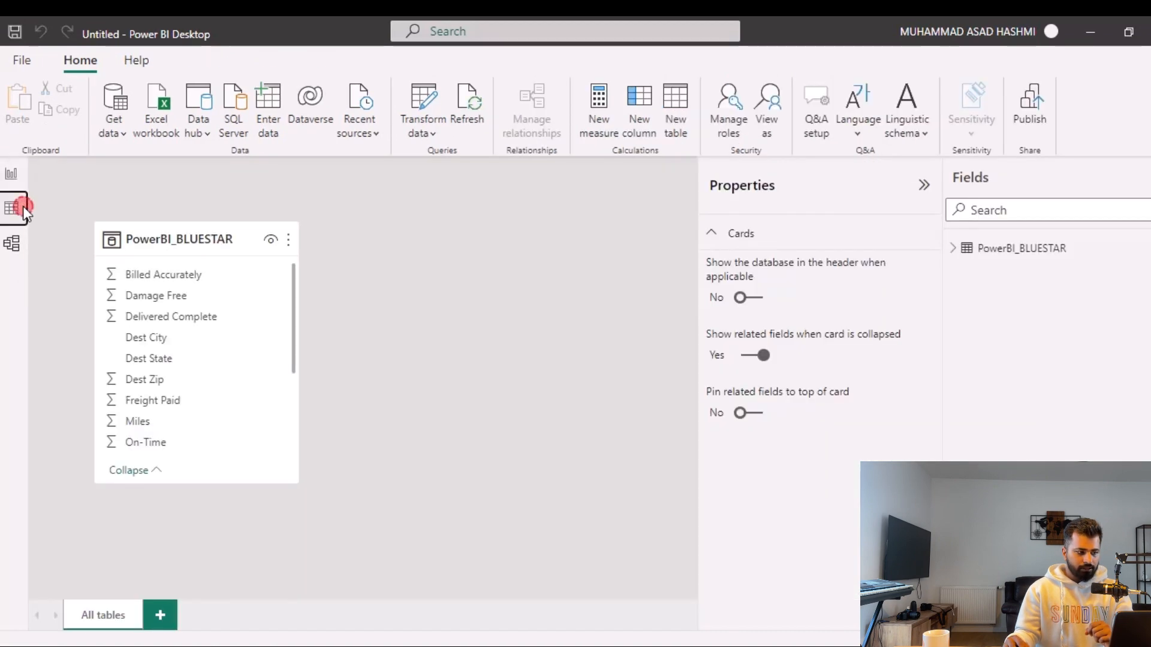
Look over the loaded PowerBI_BLUESTAR table in the Data, Model and Report views, ending in the Model view.
left_click(13, 208)
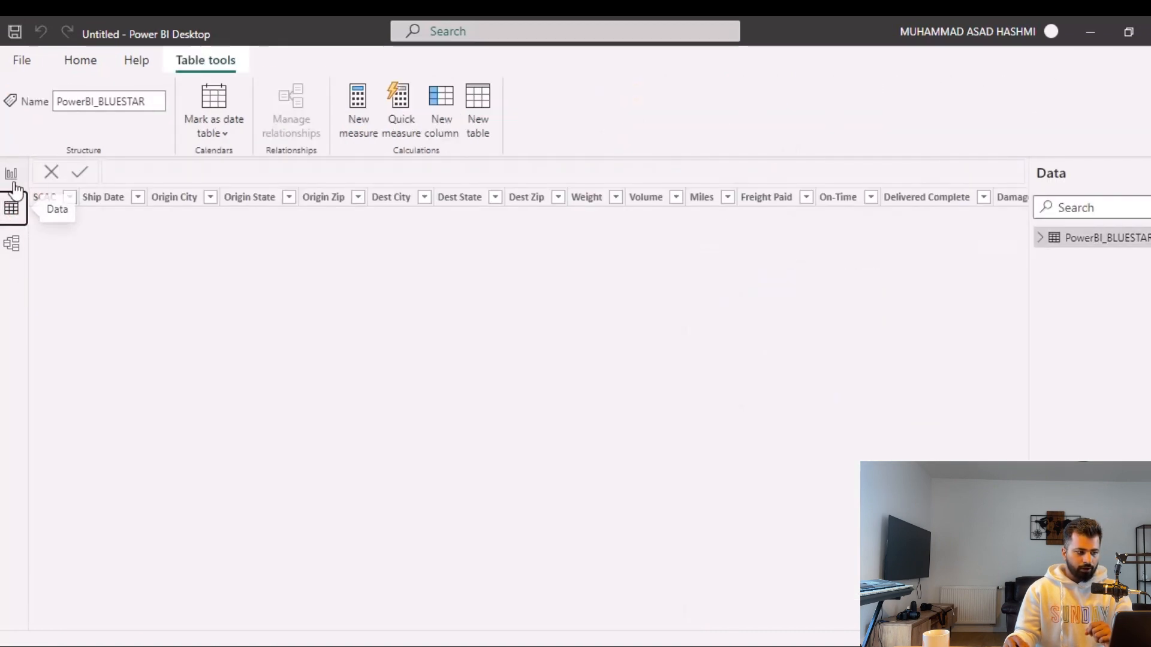
left_click(12, 243)
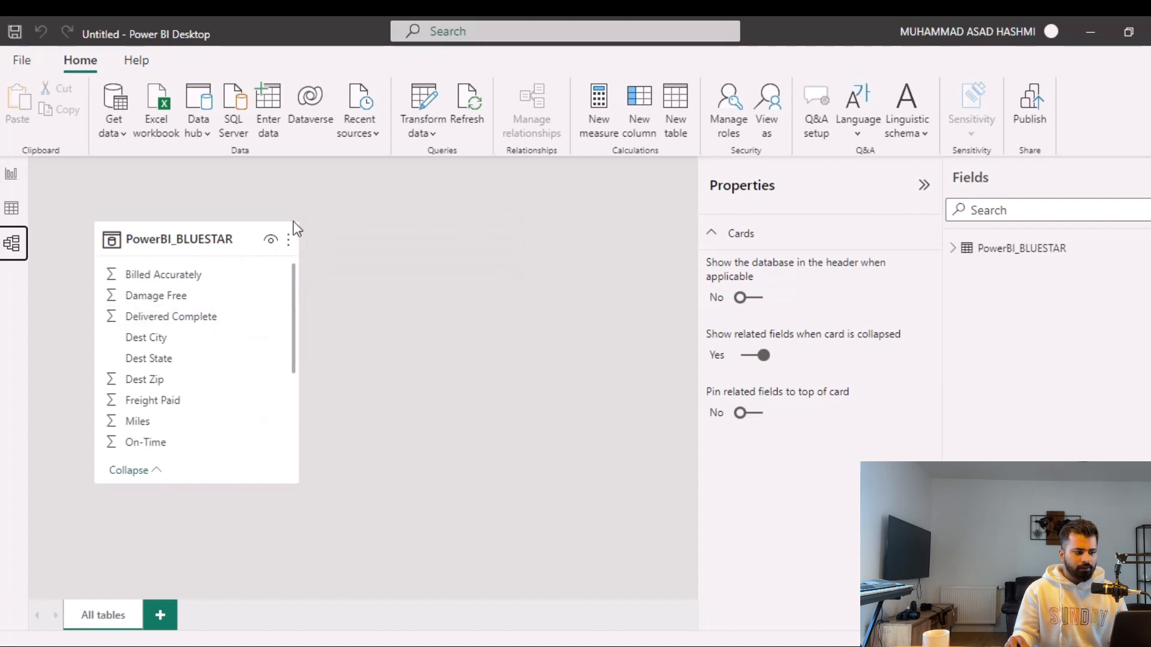
left_click(12, 208)
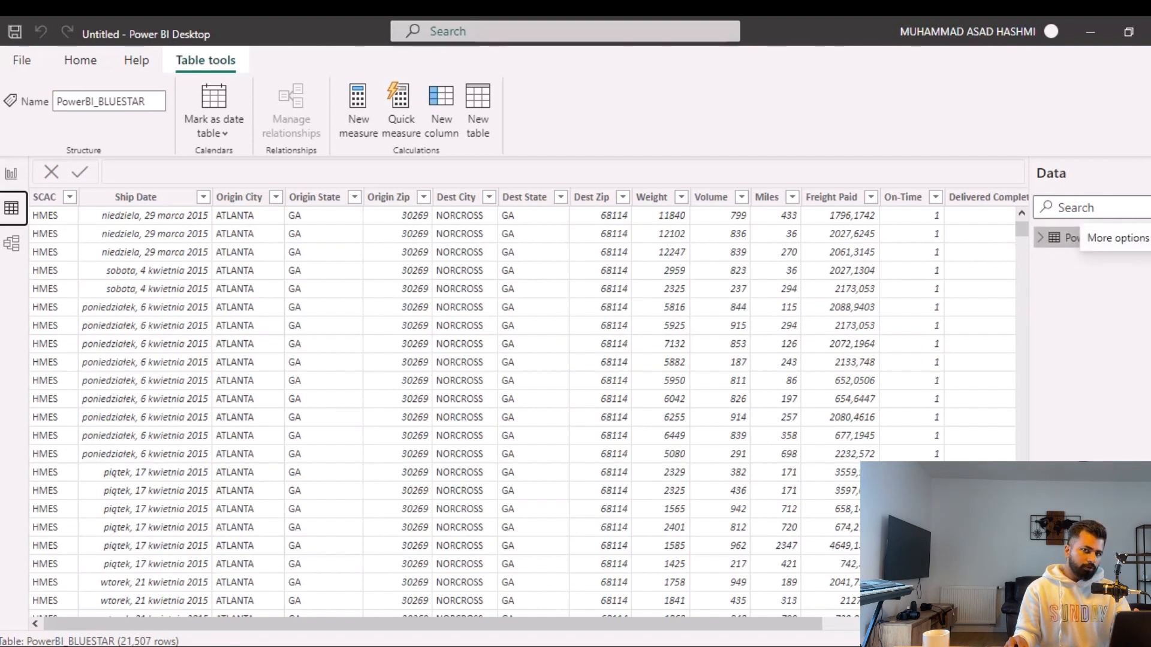
left_click(1133, 238)
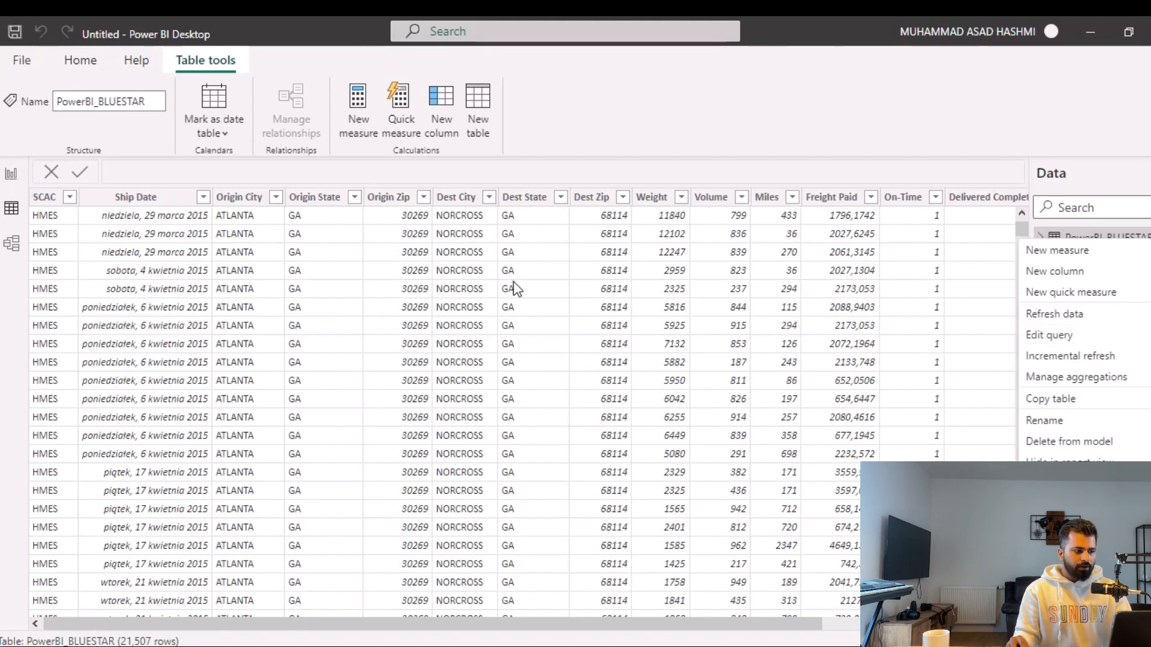
left_click(12, 173)
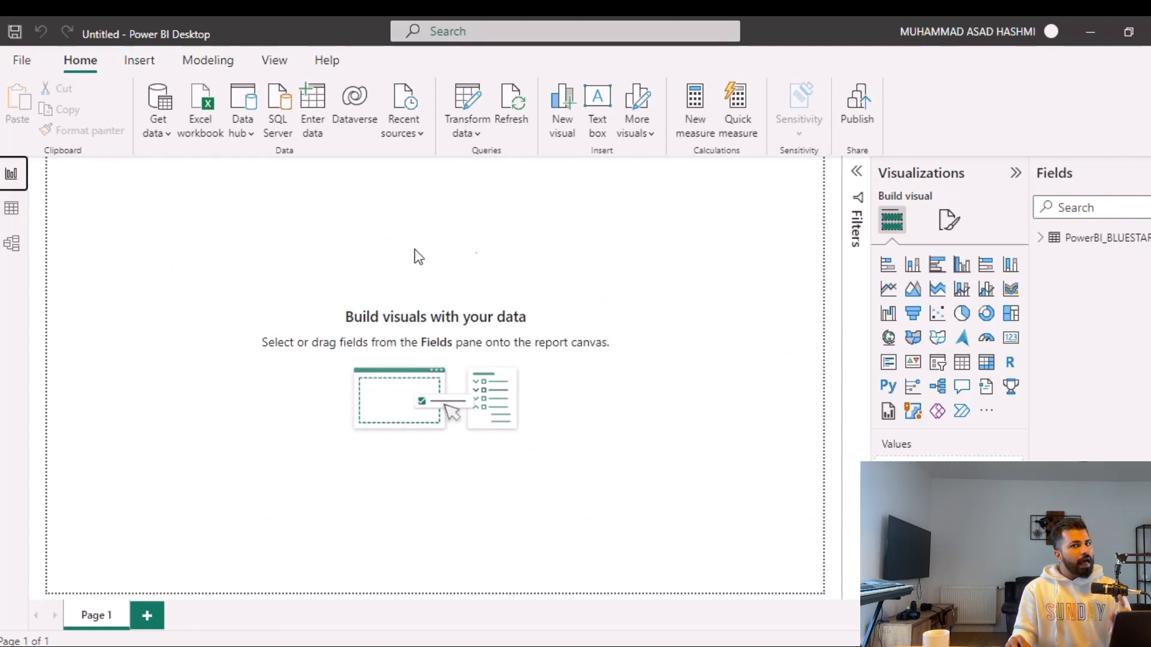
left_click(12, 243)
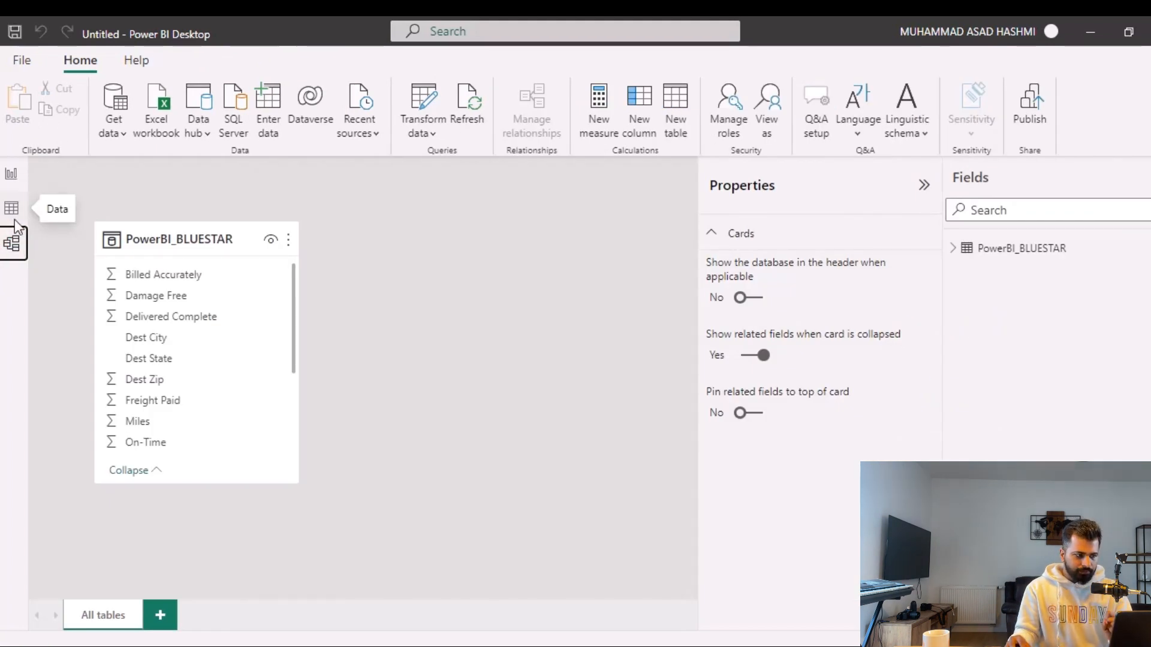
Connect to the PowerBI_BLUESTAR desktop folder as a new Folder data source and open its file list for transformation.
left_click(119, 128)
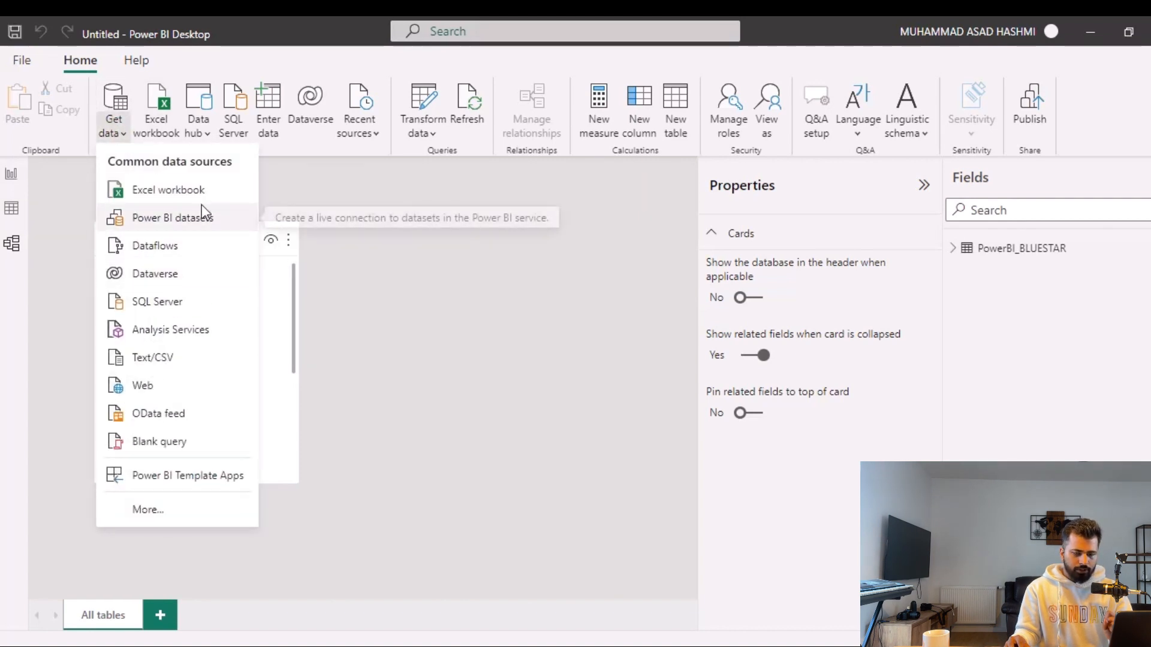
left_click(114, 102)
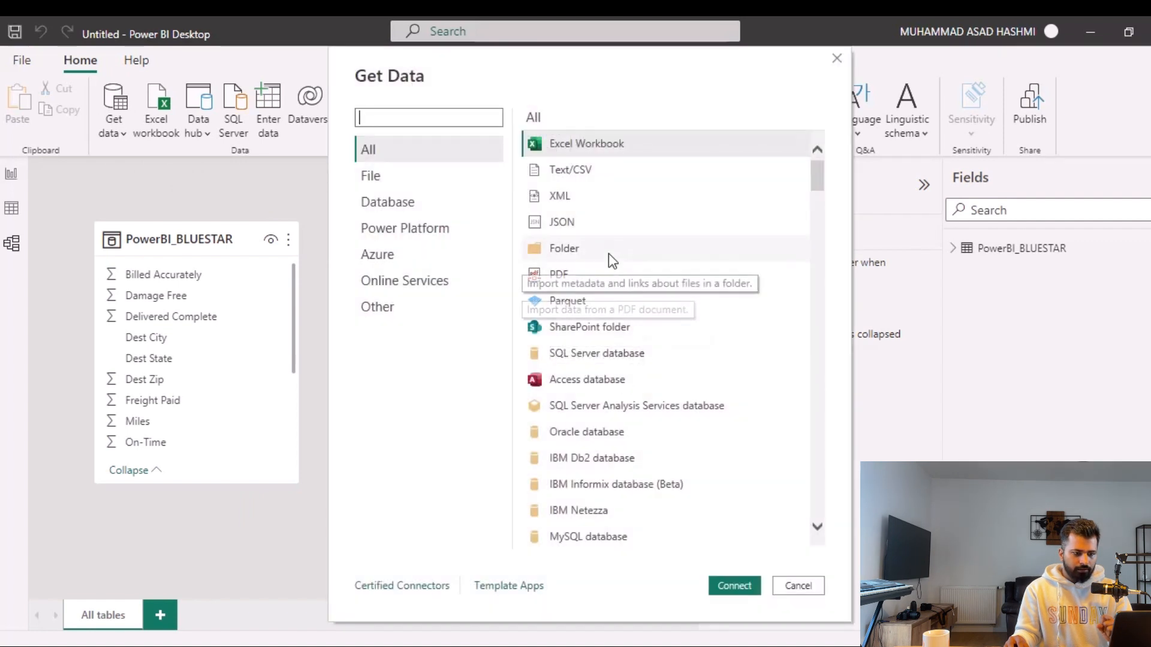
left_click(609, 249)
left_click(748, 584)
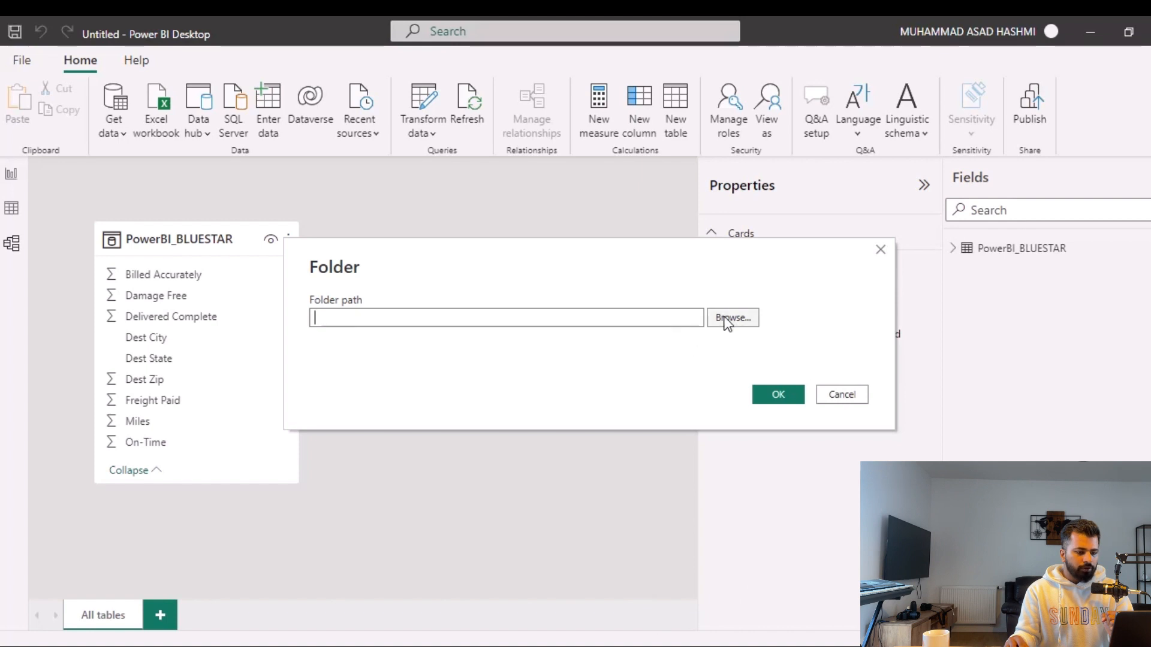
left_click(742, 318)
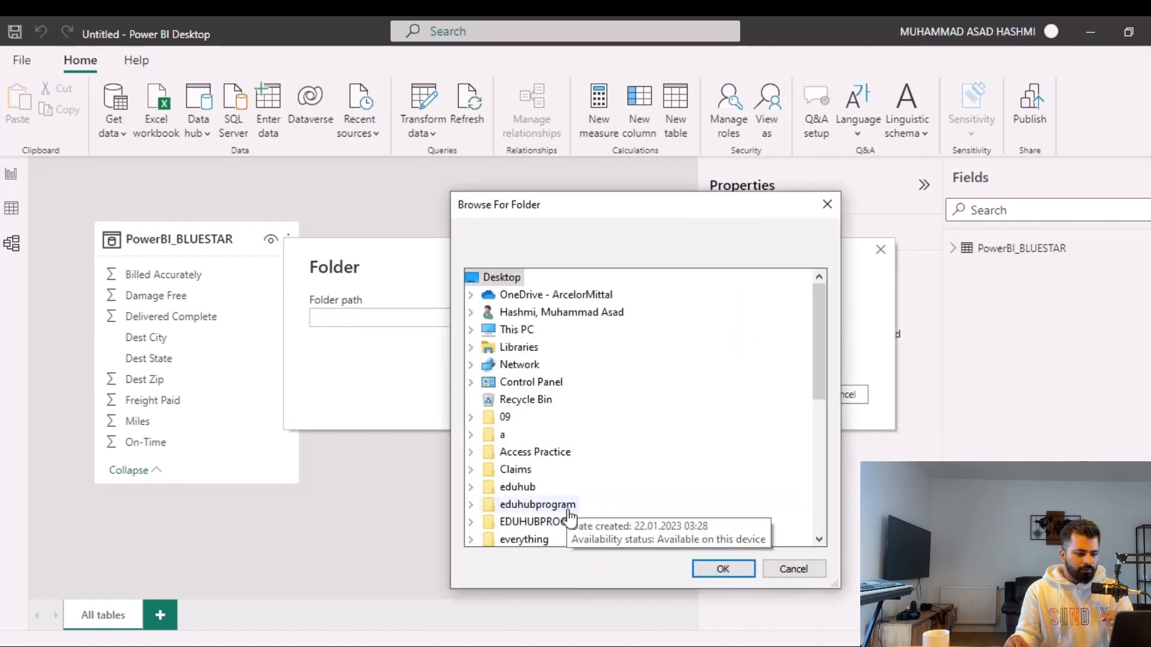
scroll(566, 516, "down", 3)
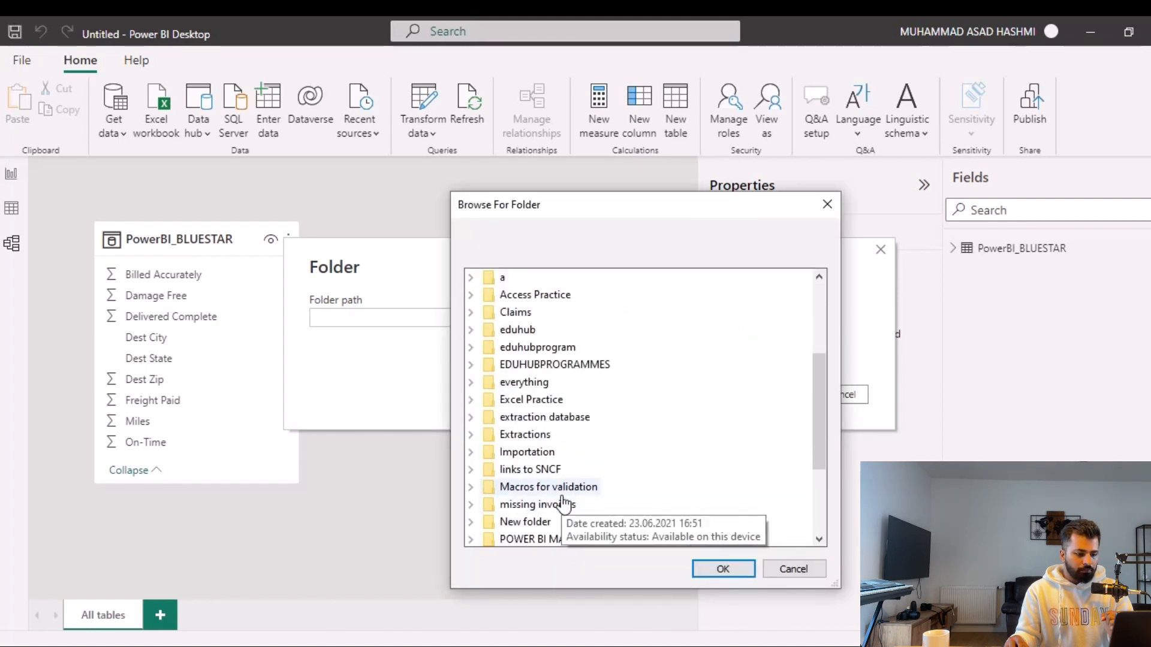
scroll(563, 503, "down", 2)
left_click(544, 452)
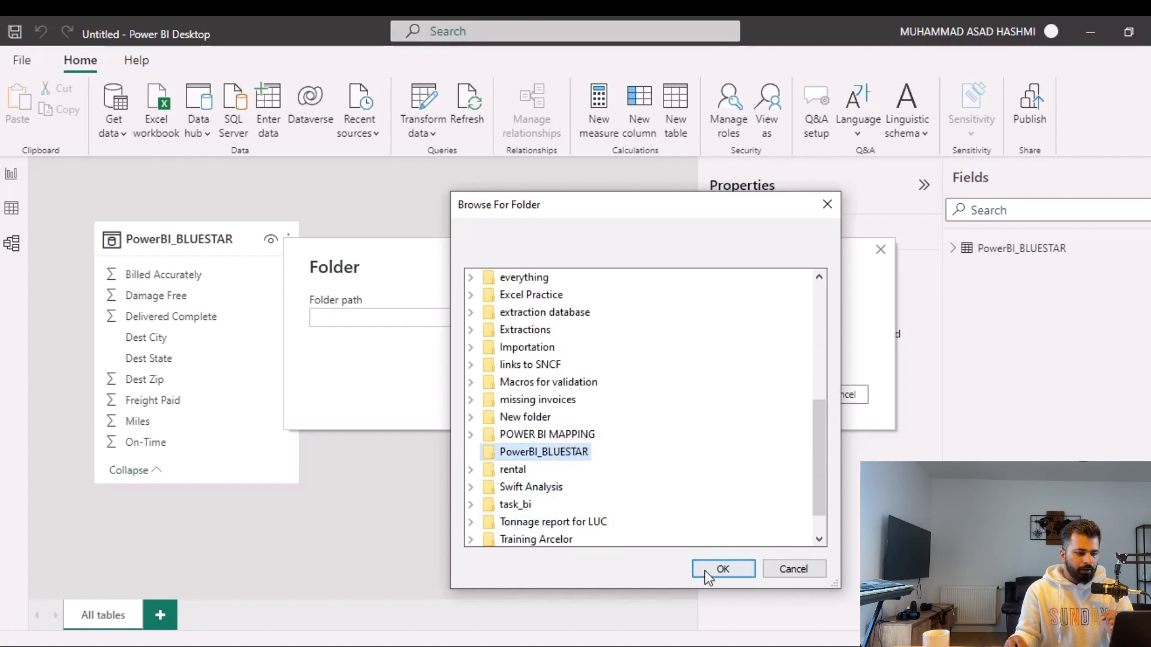
left_click(723, 569)
left_click(775, 391)
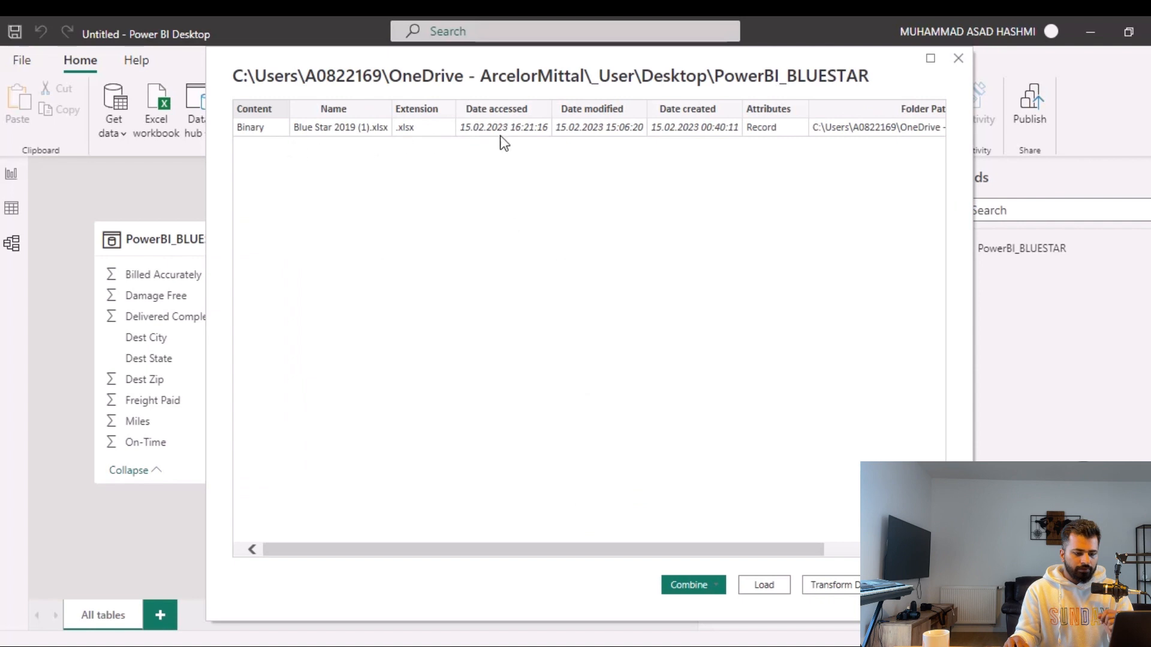
left_click(828, 585)
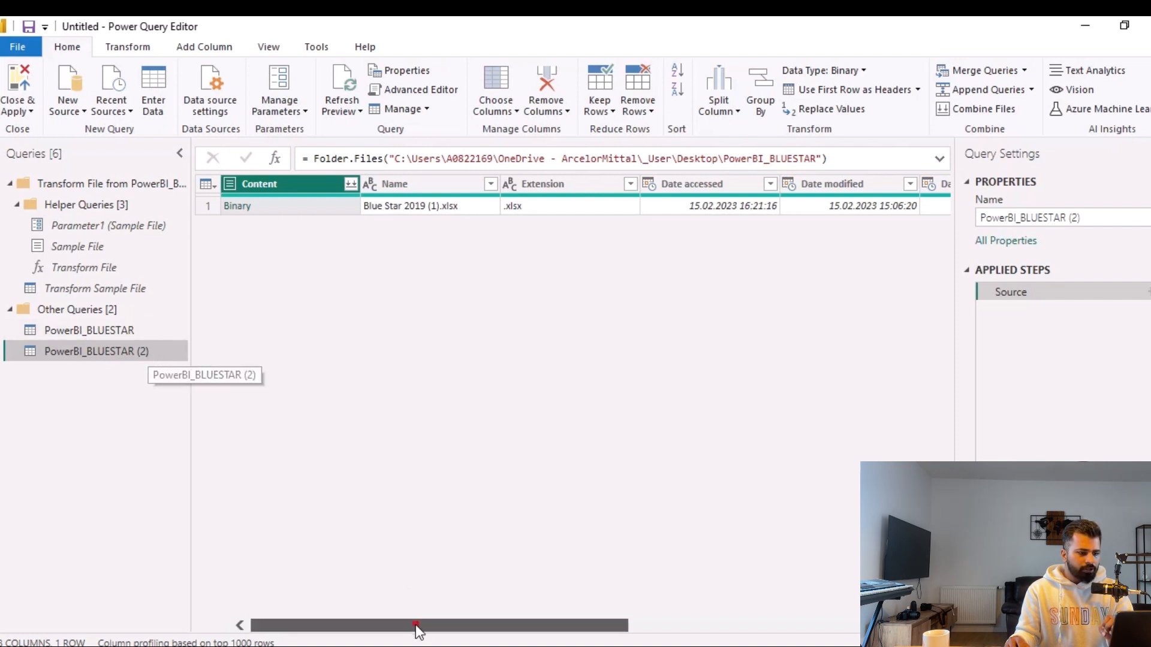
Filter the PowerBI_BLUESTAR (2) query to keep rows where Extension contains ".xls".
left_click_drag(415, 624, 318, 619)
left_click(630, 184)
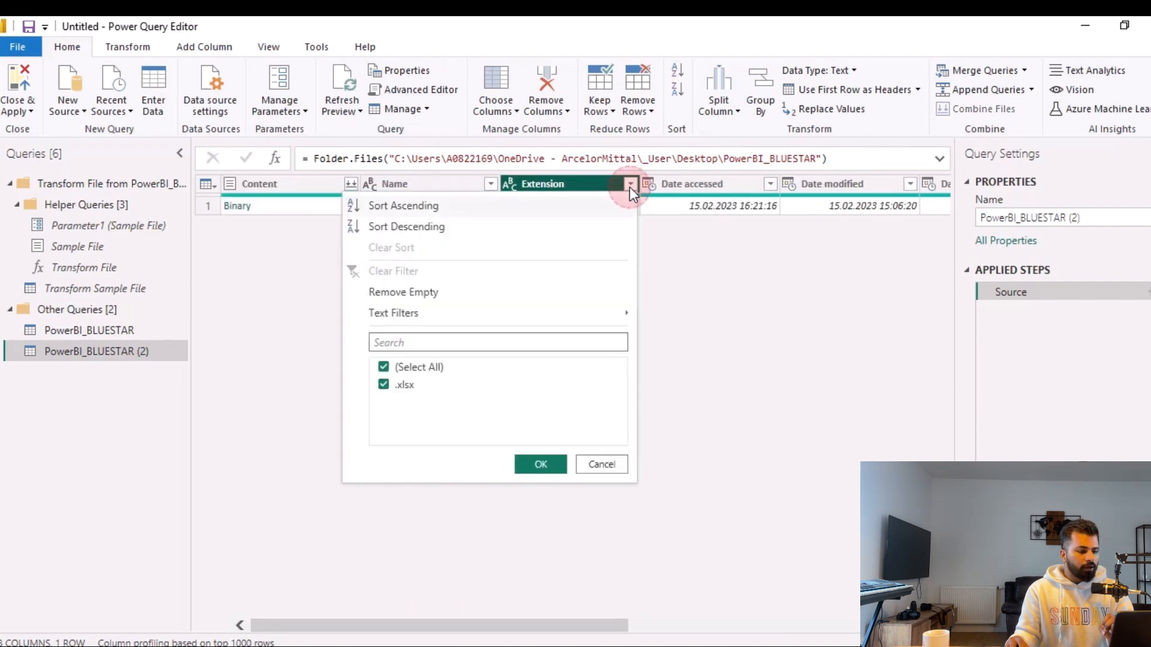
mouse_move(595, 311)
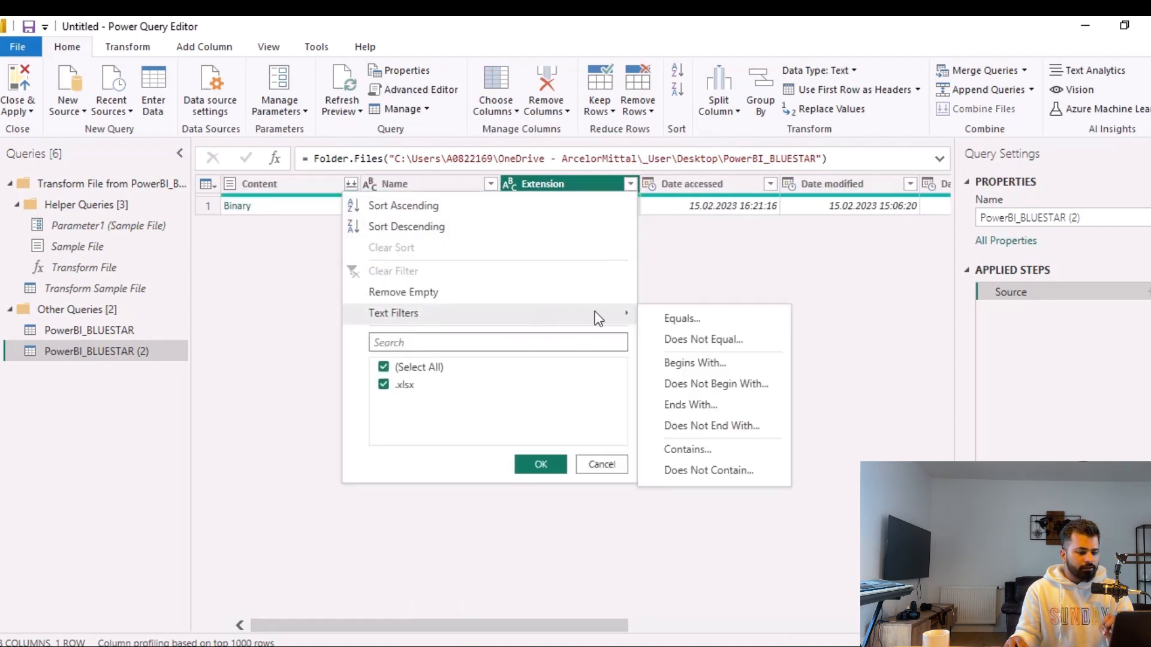
left_click(710, 447)
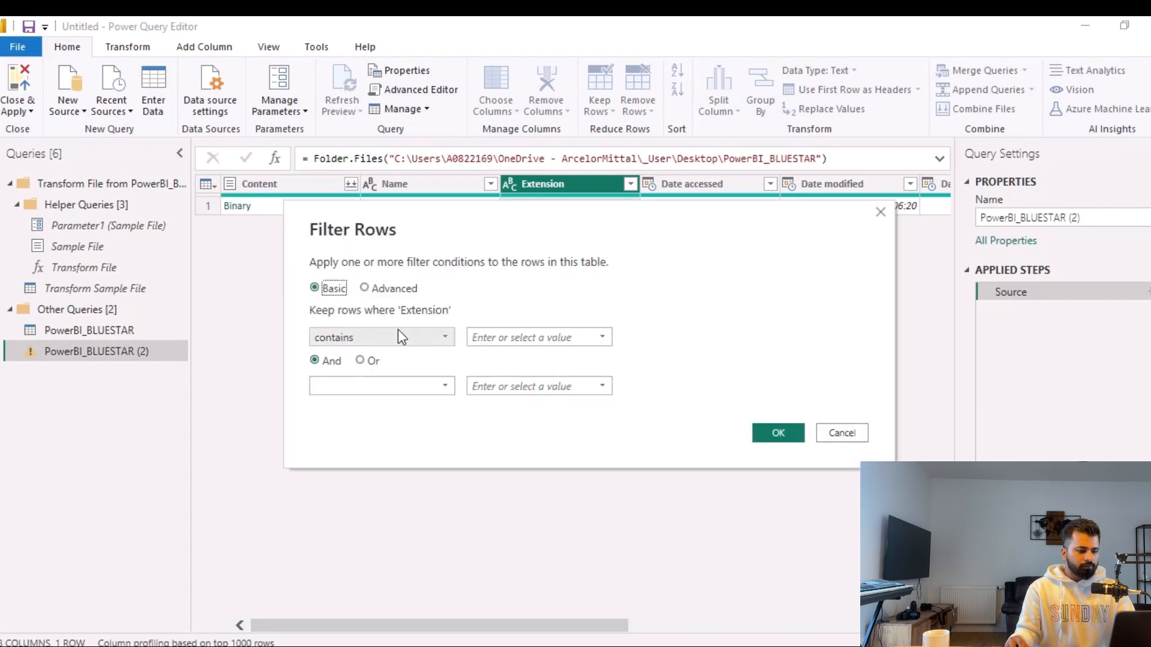
left_click(501, 336)
type("xls")
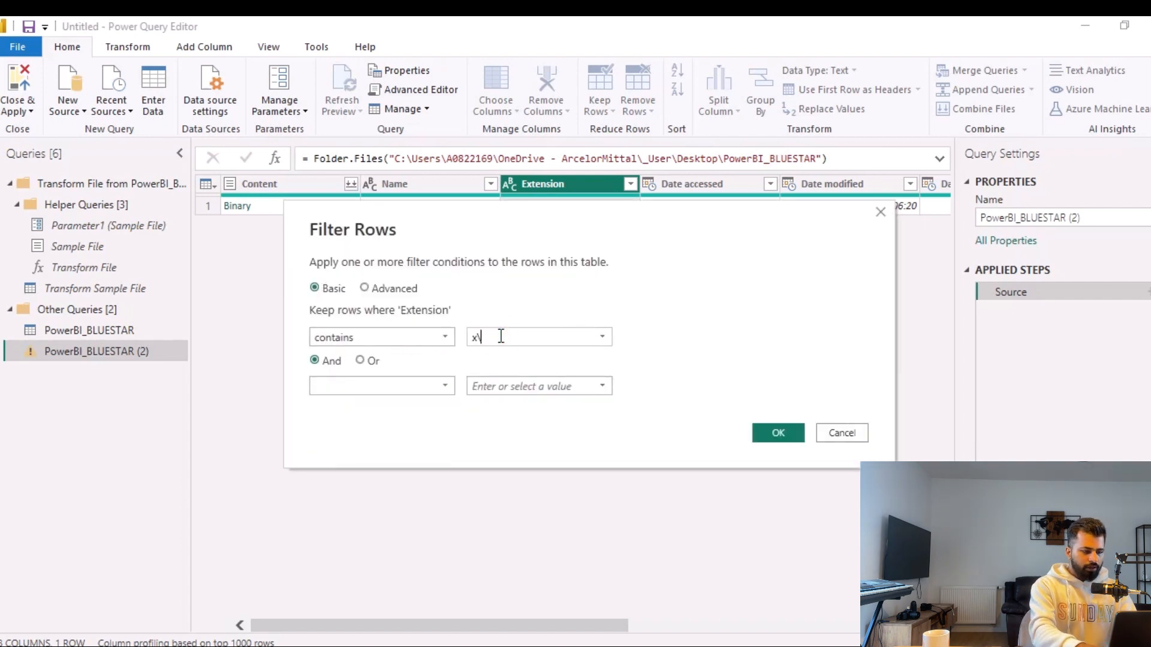
key("BackSpace")
key("BackSpace")
key("BackSpace")
type(".xls")
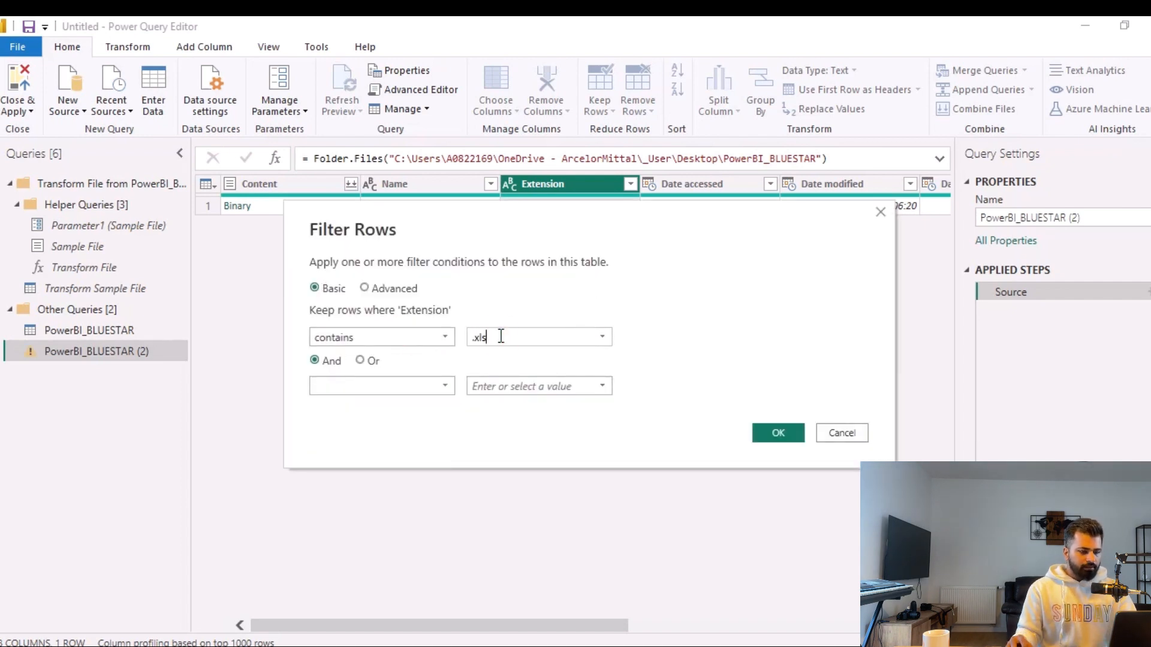
left_click(778, 432)
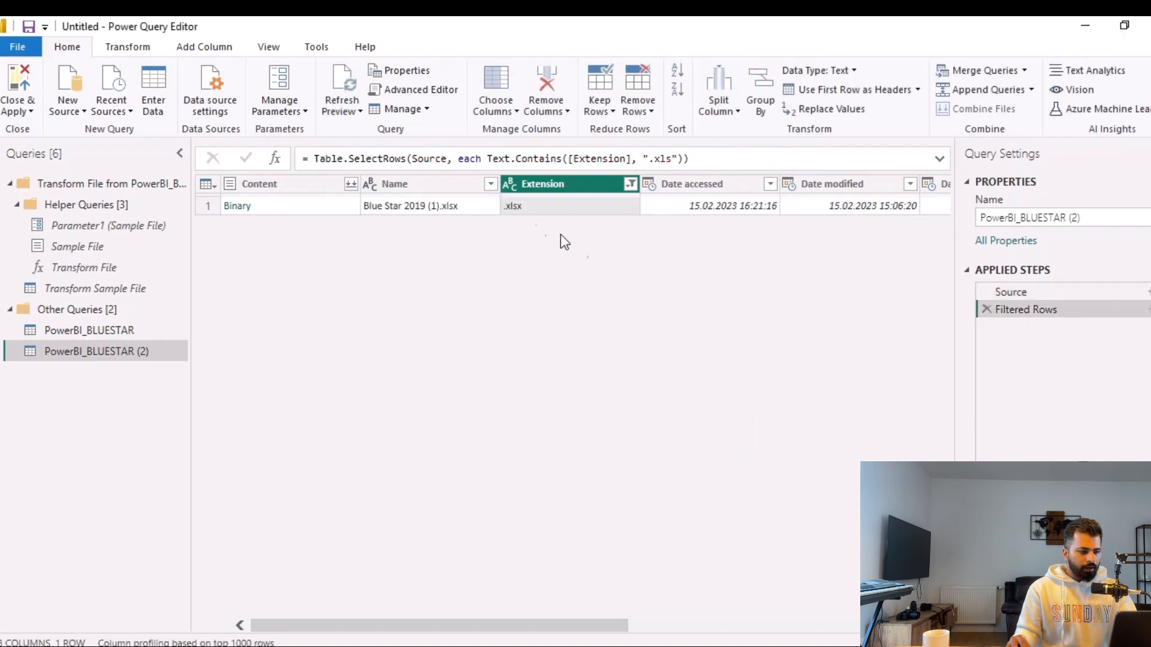
Filter the PowerBI_BLUESTAR (2) query to keep rows where Name contains "Blue Star".
left_click(491, 184)
mouse_move(426, 312)
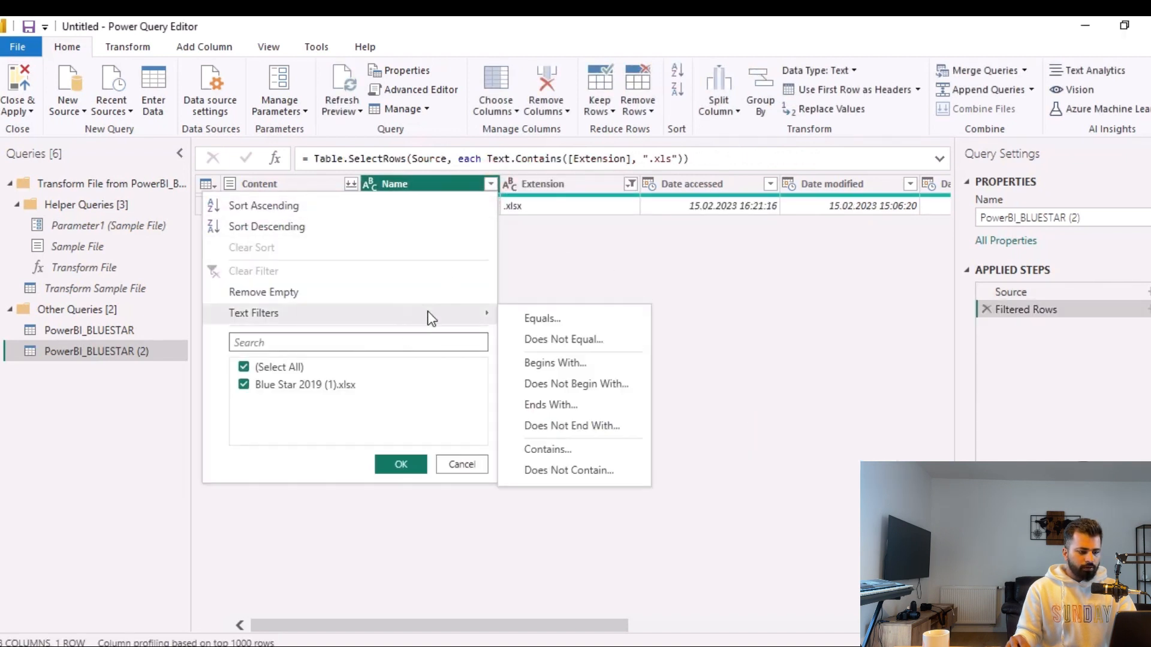
left_click(571, 449)
left_click(550, 335)
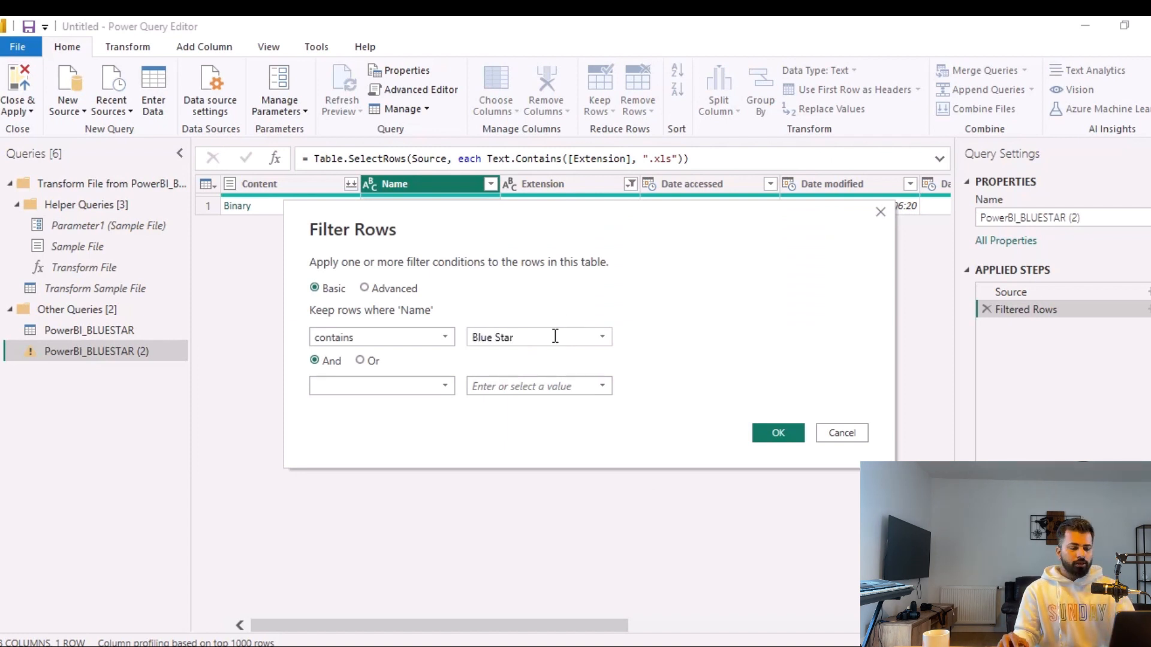
left_click(769, 438)
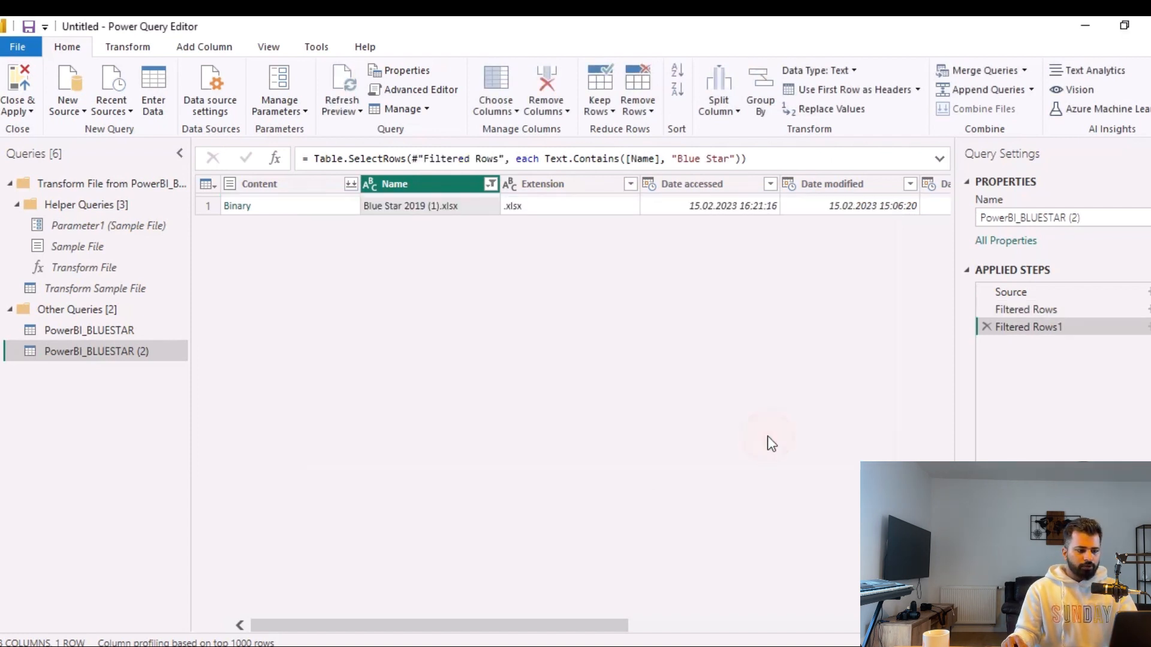
left_click_drag(487, 617, 253, 277)
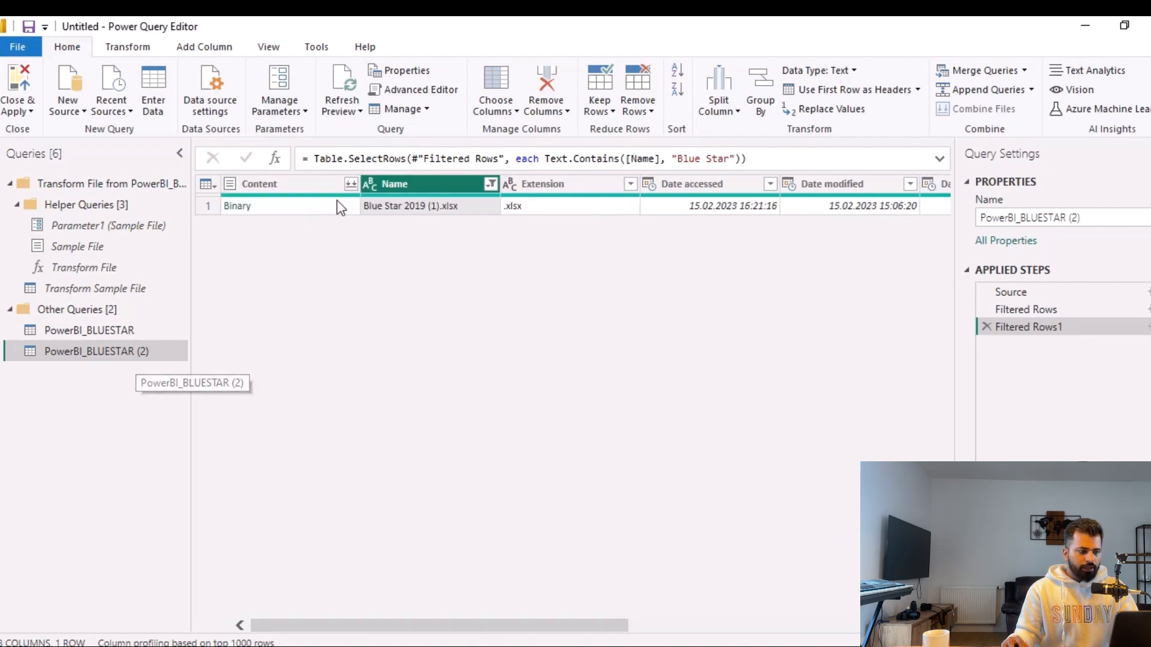
Combine the files in the Content column, extracting the Carrier sheet with the first file as sample.
left_click(341, 185)
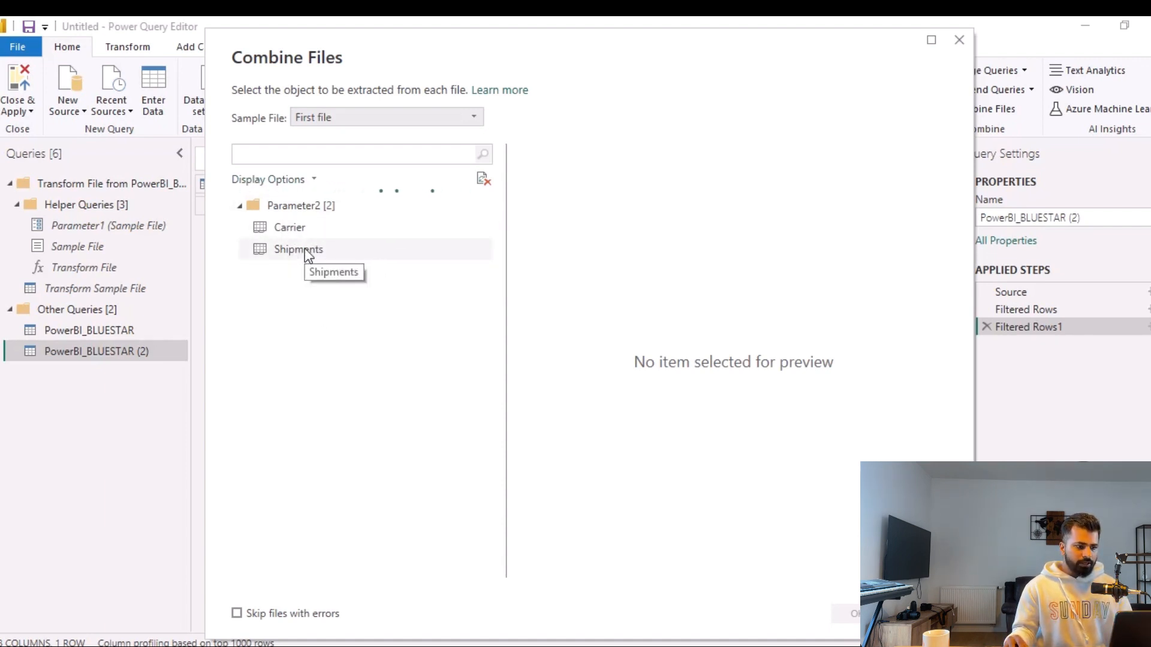
left_click(314, 228)
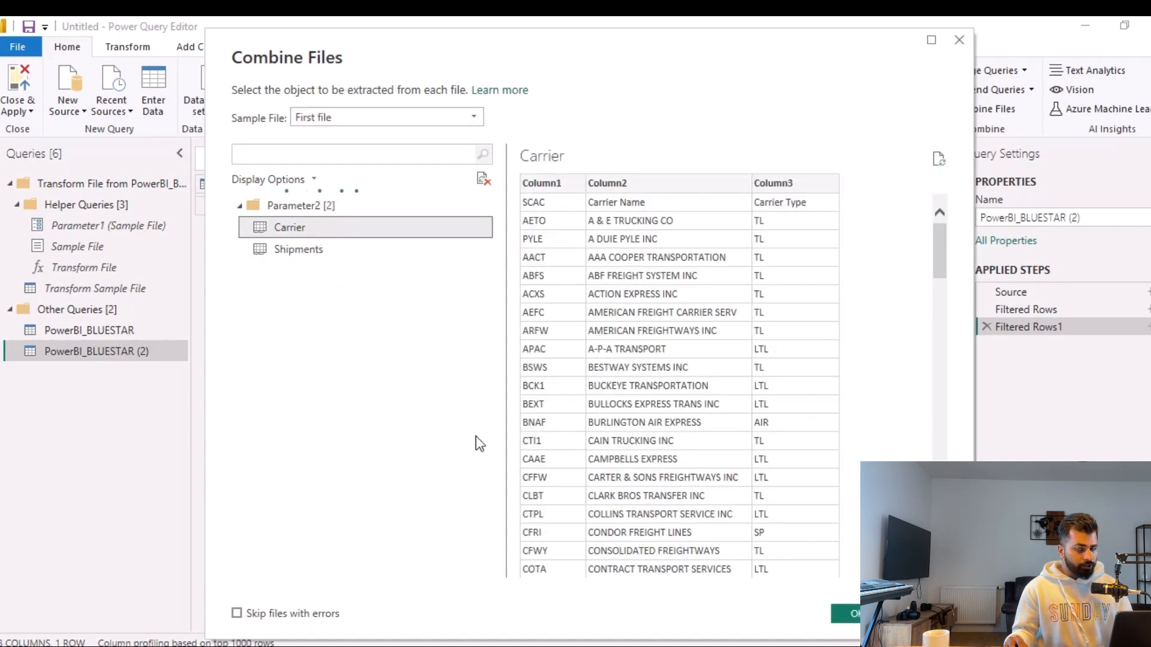
left_click(845, 614)
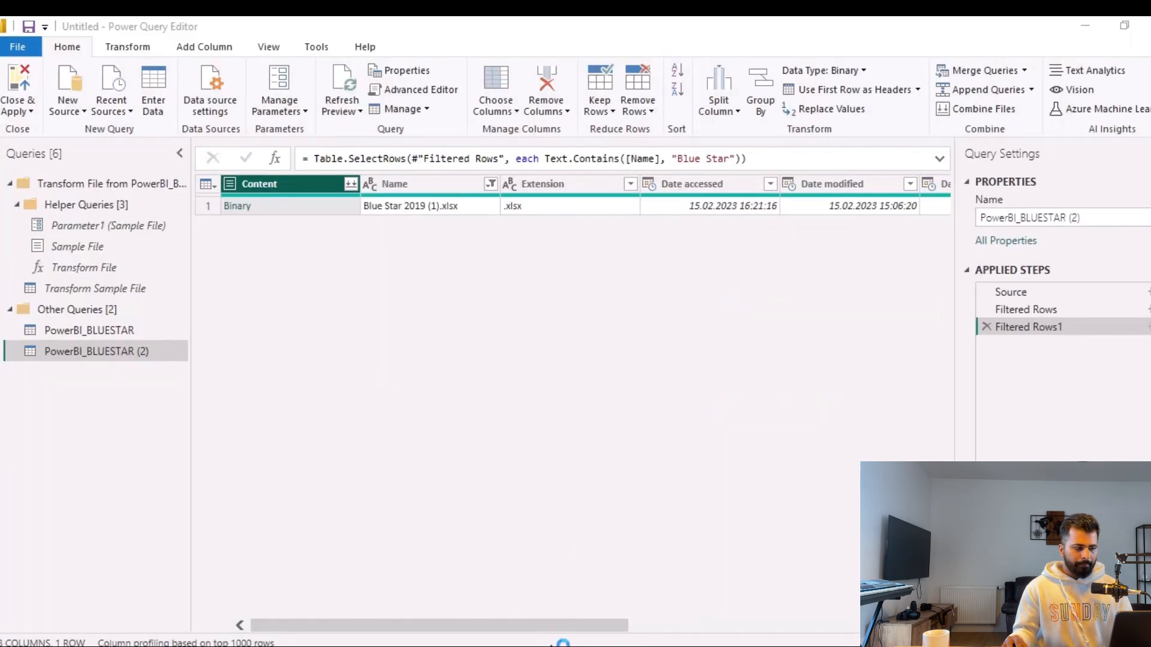
mouse_move(609, 646)
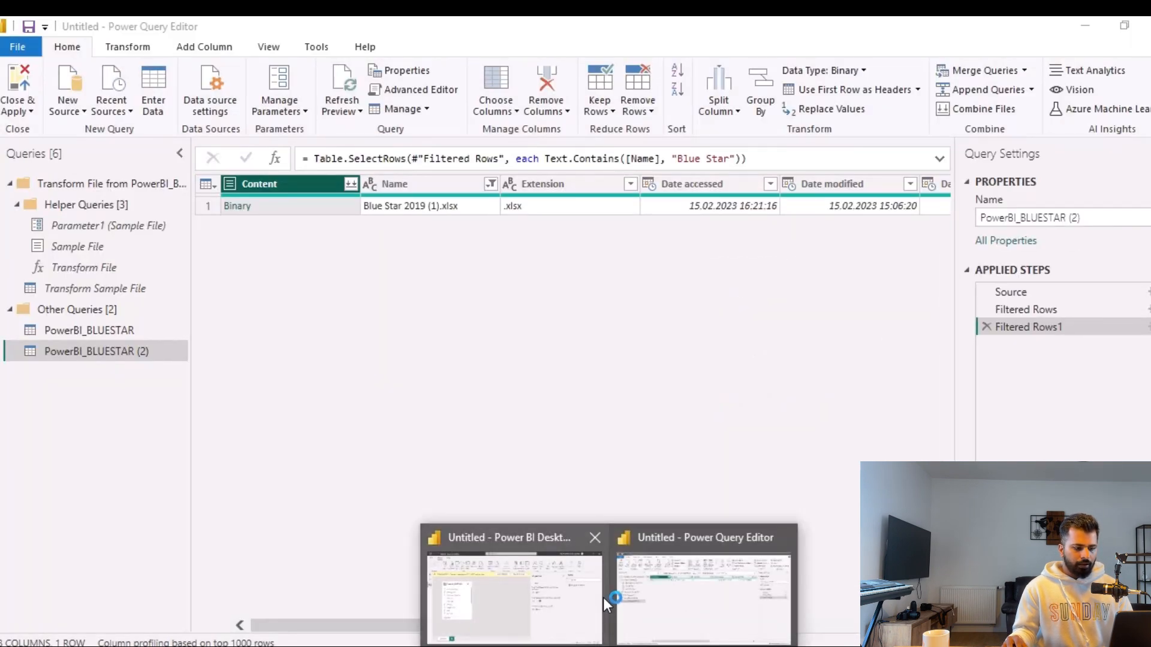
mouse_move(603, 598)
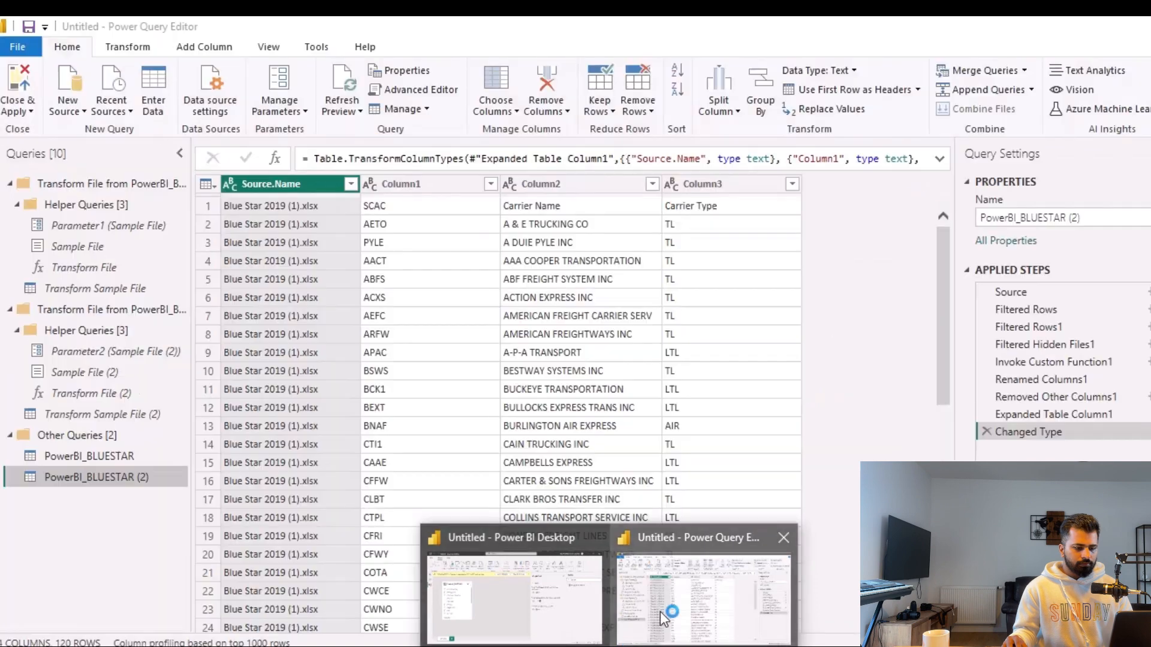
left_click(660, 611)
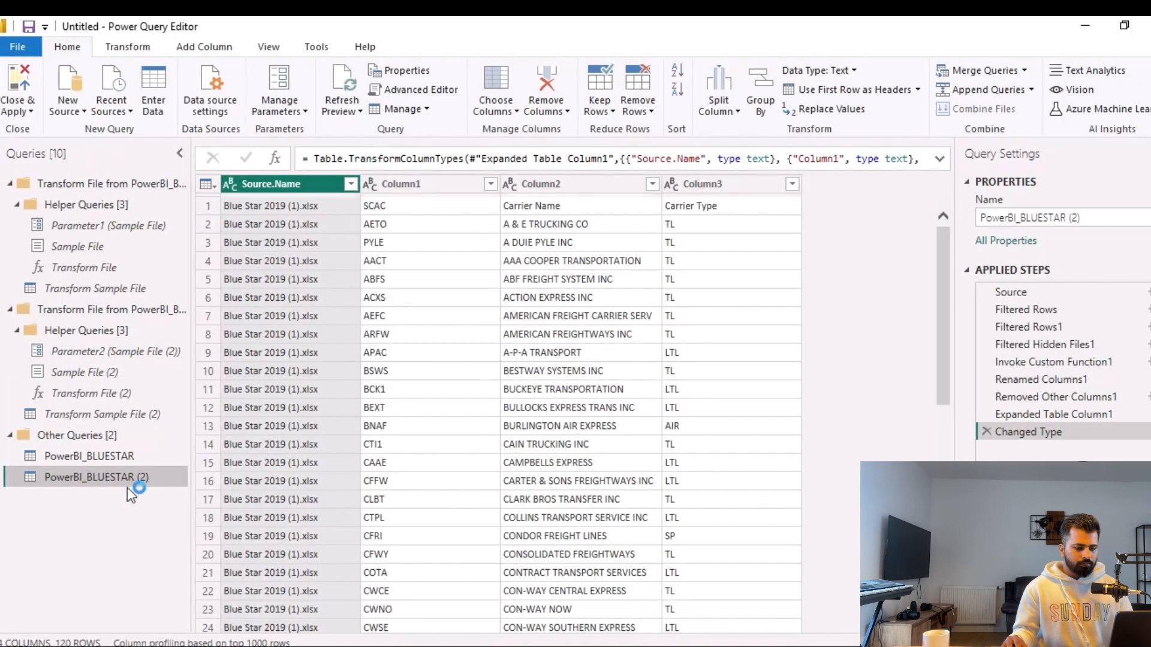
Rename the PowerBI_BLUESTAR (2) query as Carrier and the PowerBI_BLUESTAR query as Shipment.
double_click(101, 476)
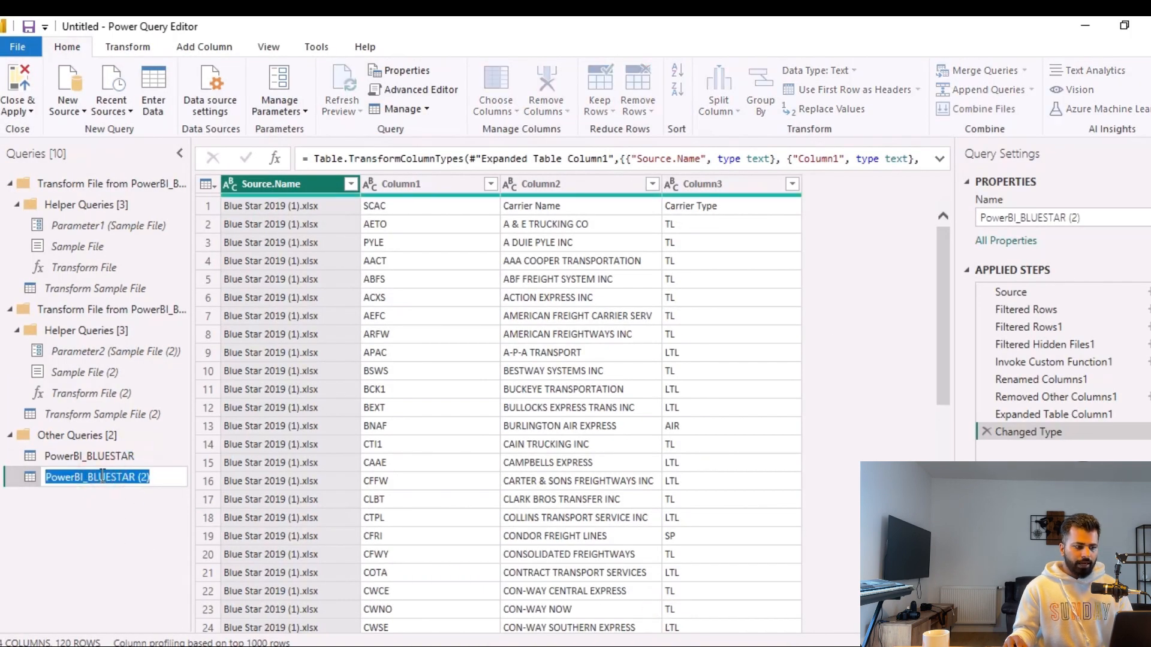
type("Carrier")
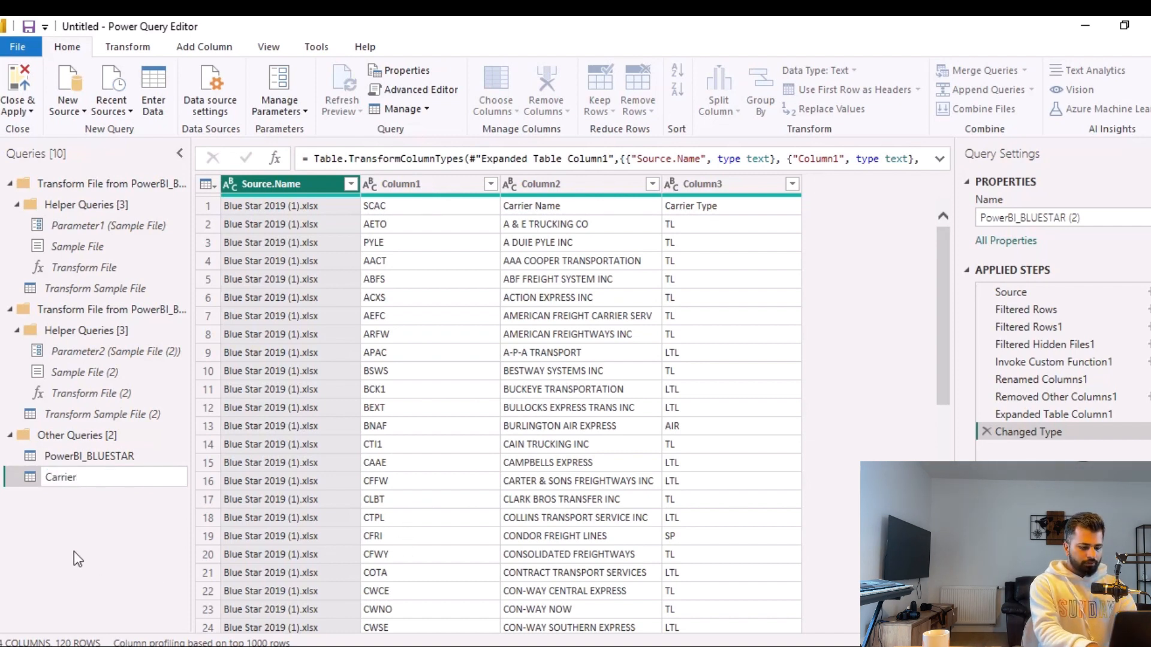
key("Return")
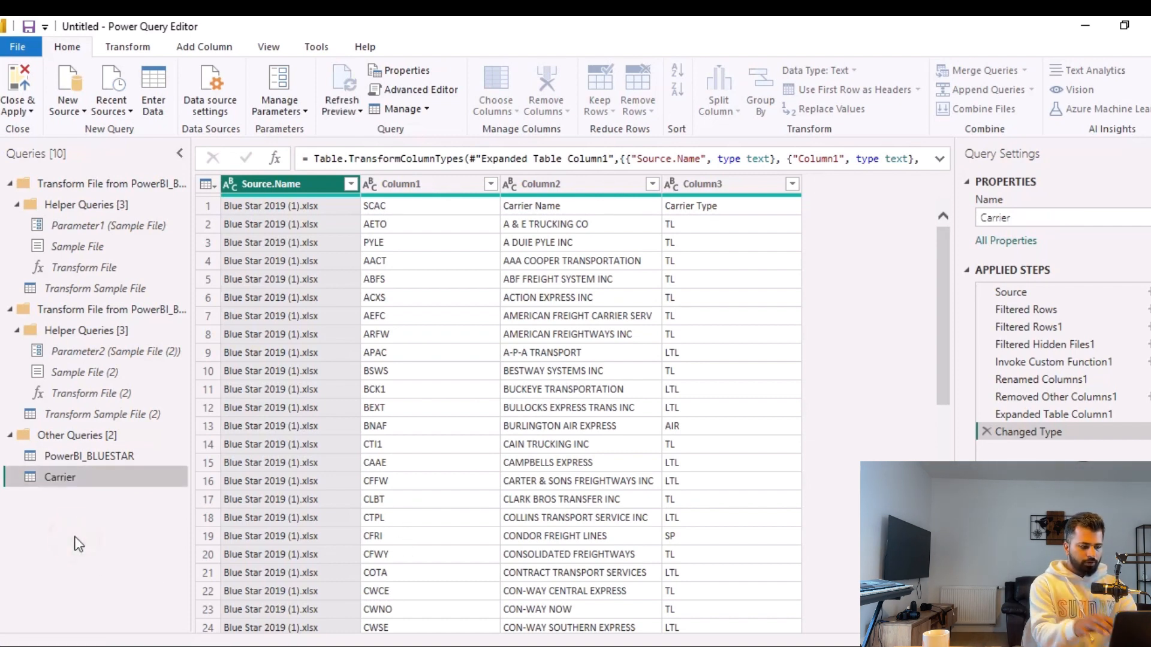
double_click(129, 453)
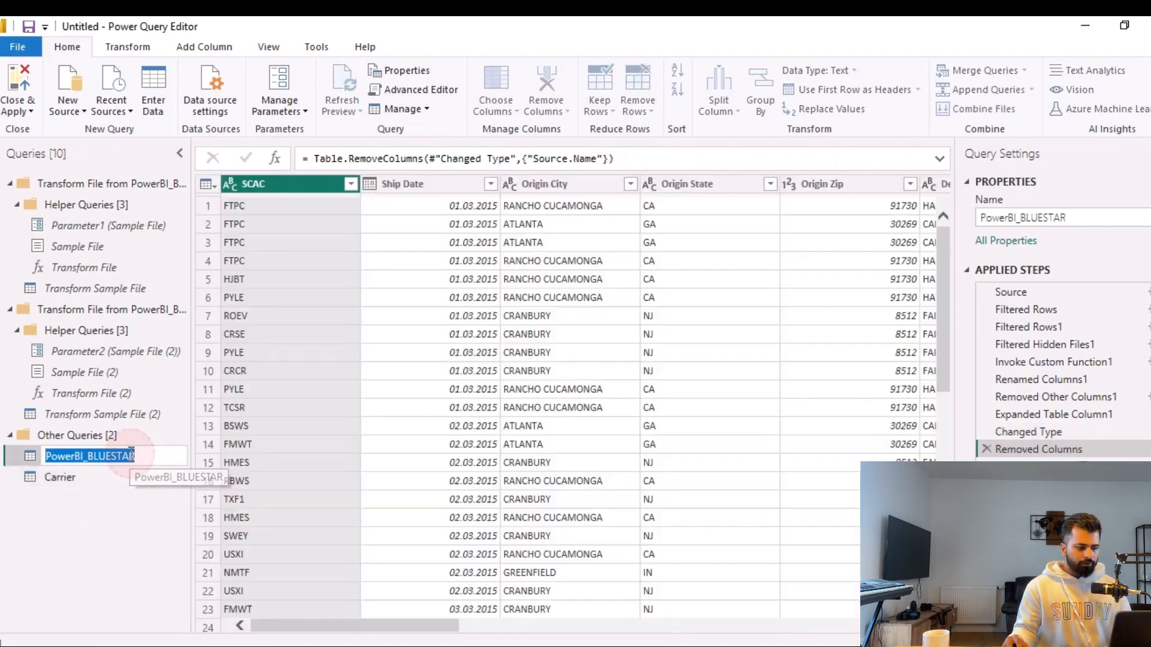
type("Shipment")
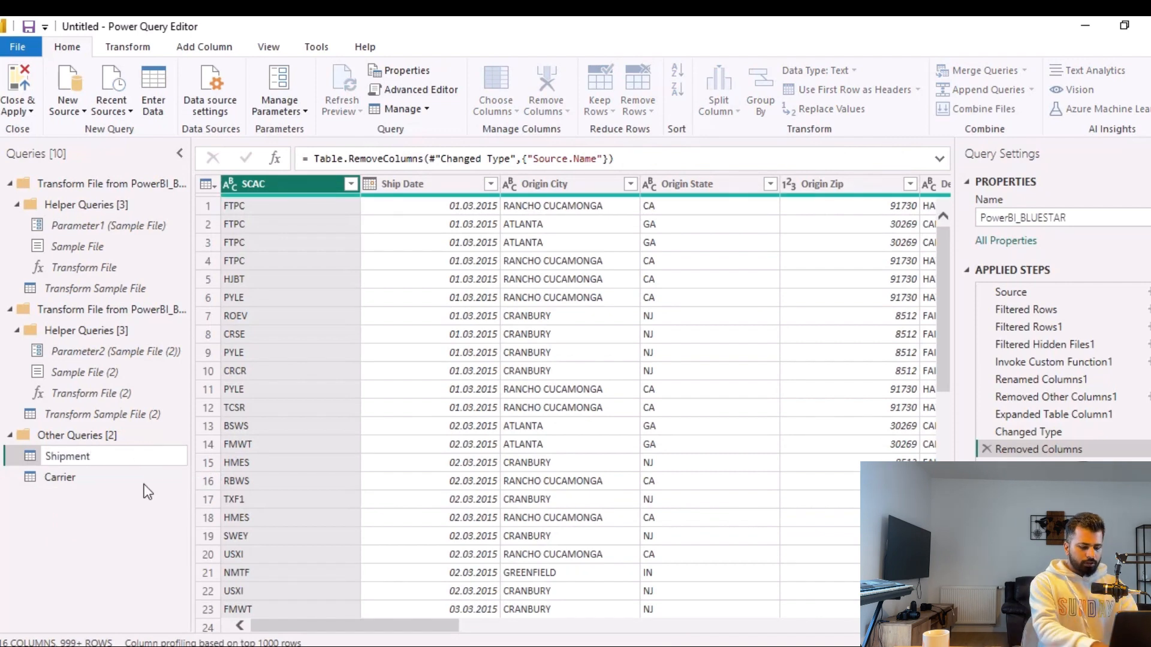
left_click(144, 518)
Compare the Carrier query and both sample file transforms, and use the first row as headers in Transform Sample File (2).
left_click(106, 478)
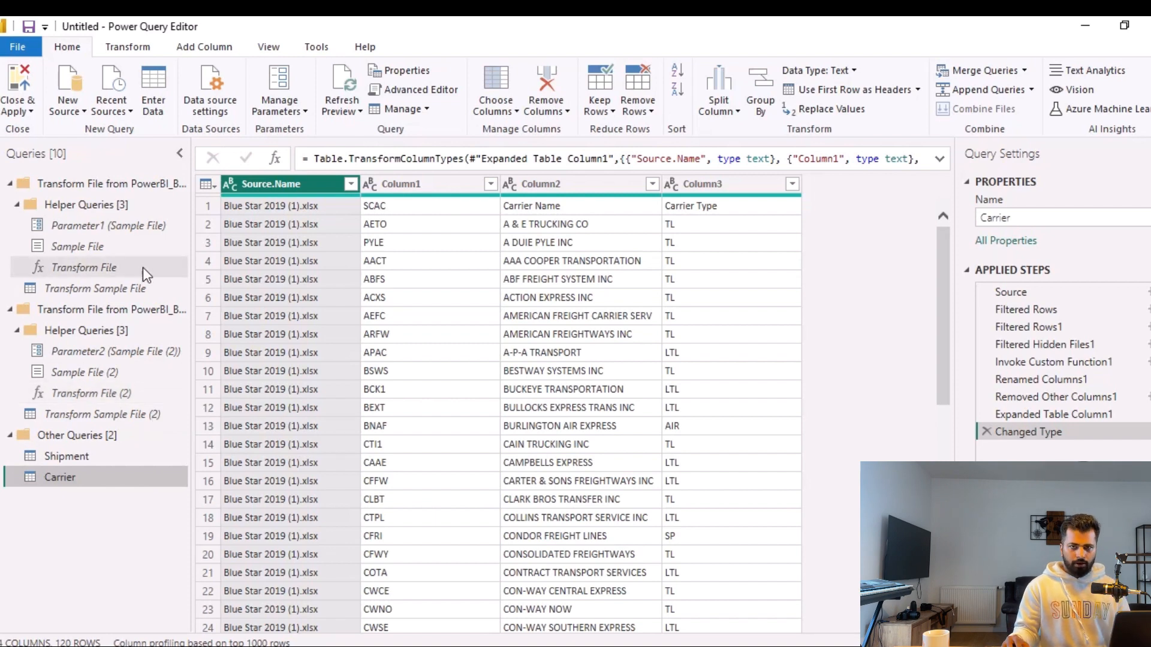
left_click(120, 415)
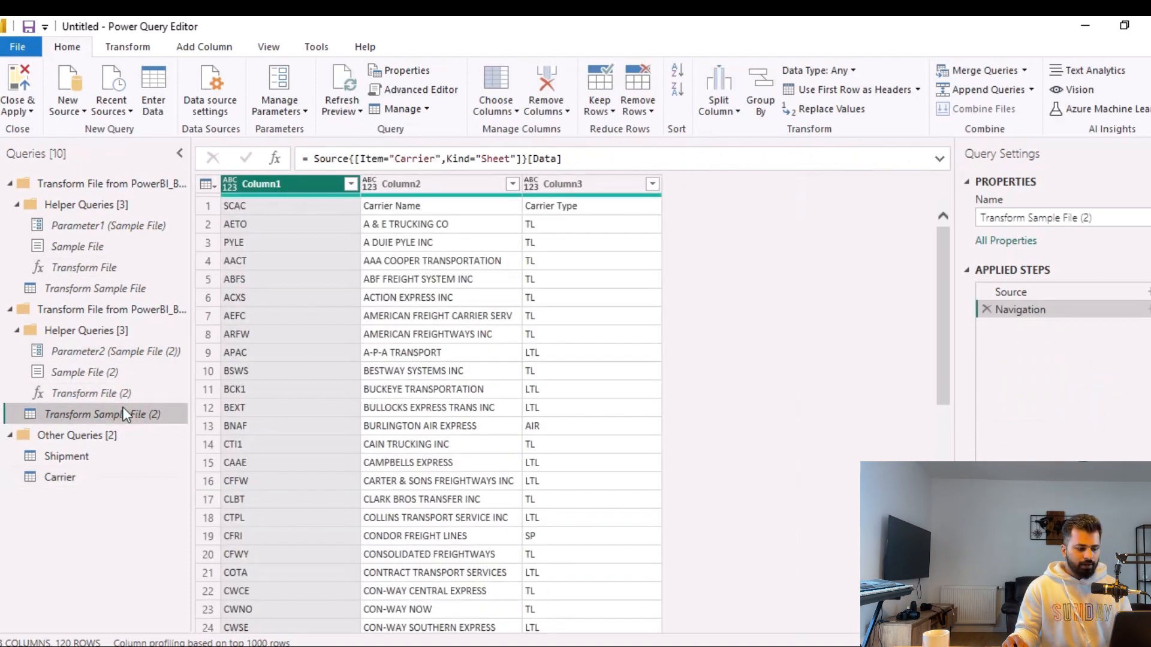
left_click(139, 290)
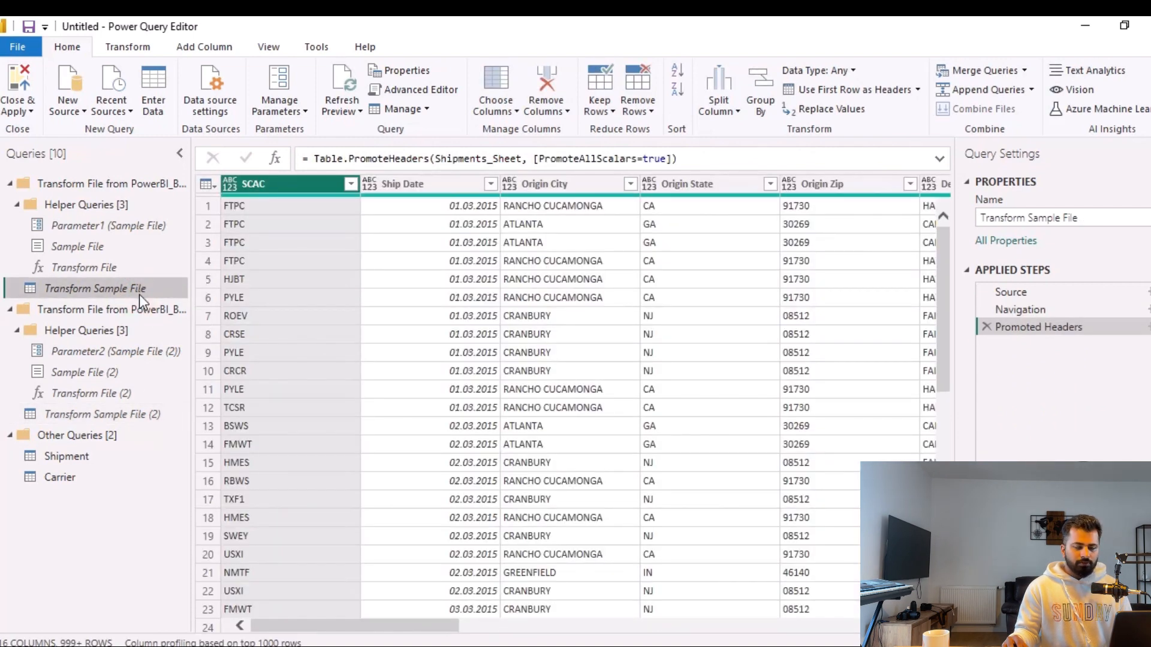
left_click(123, 395)
left_click(122, 413)
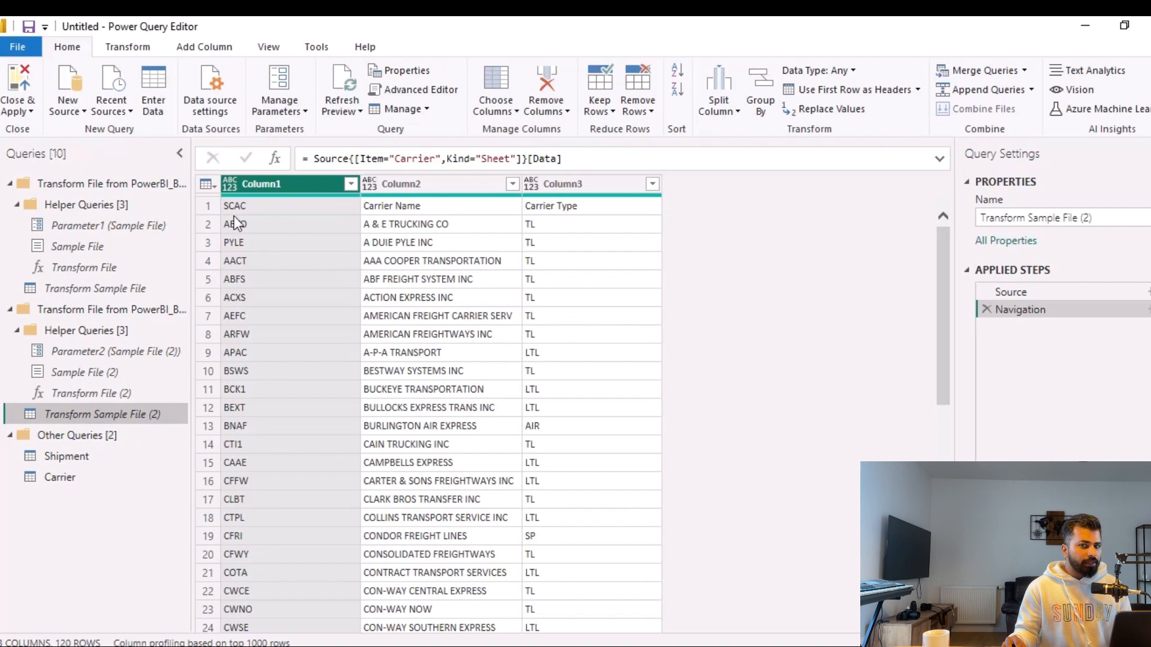
left_click(218, 186)
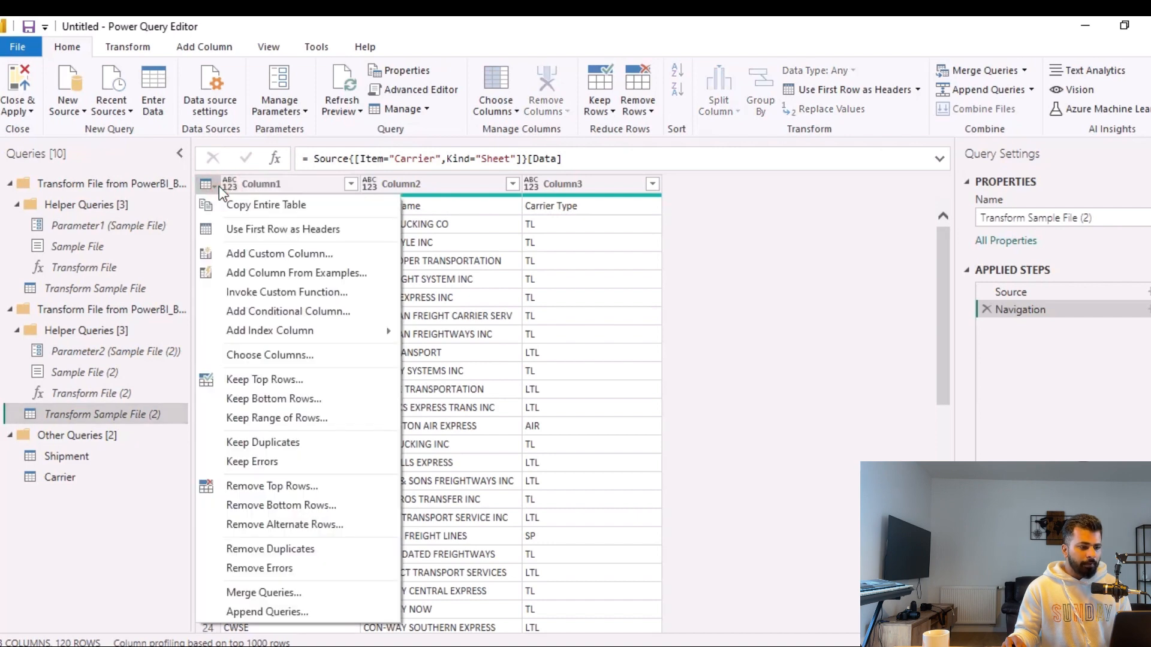
left_click(239, 226)
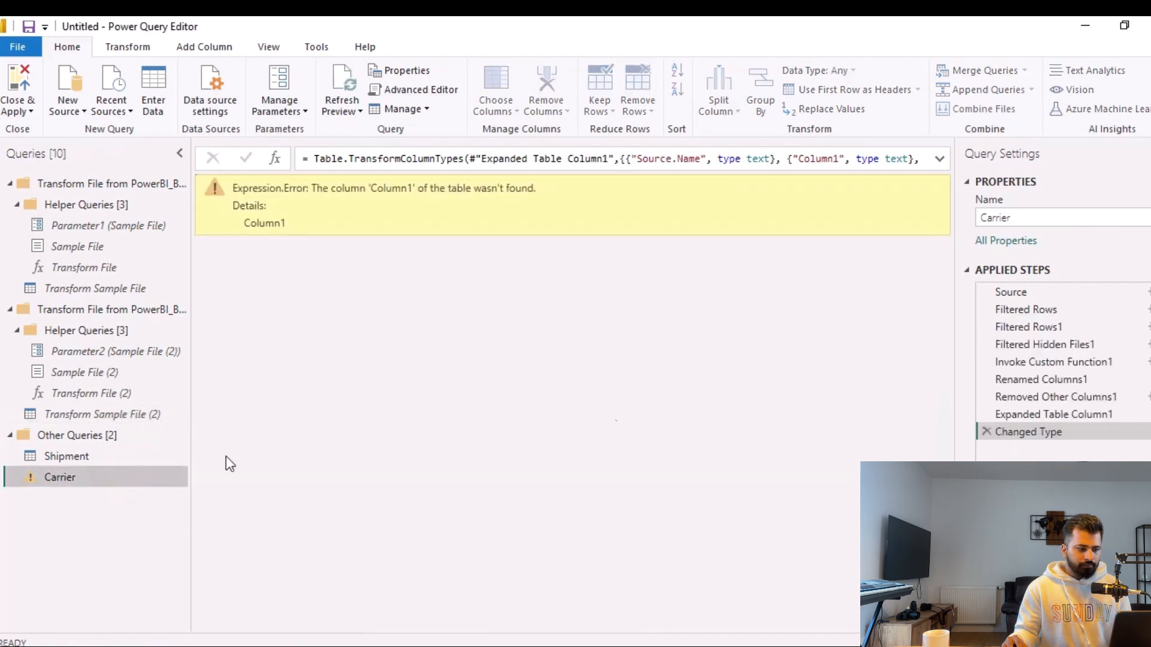
Delete the Changed Type step from the Carrier query and detect the data types of all its columns anew.
left_click(988, 429)
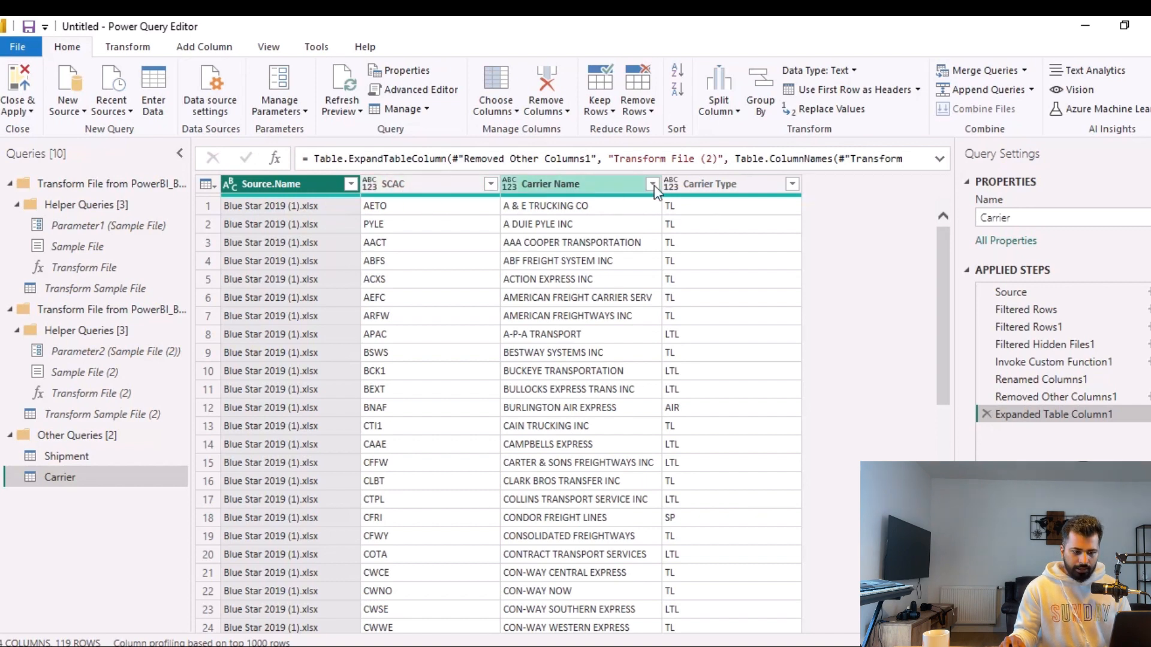
left_click(728, 183, "shift")
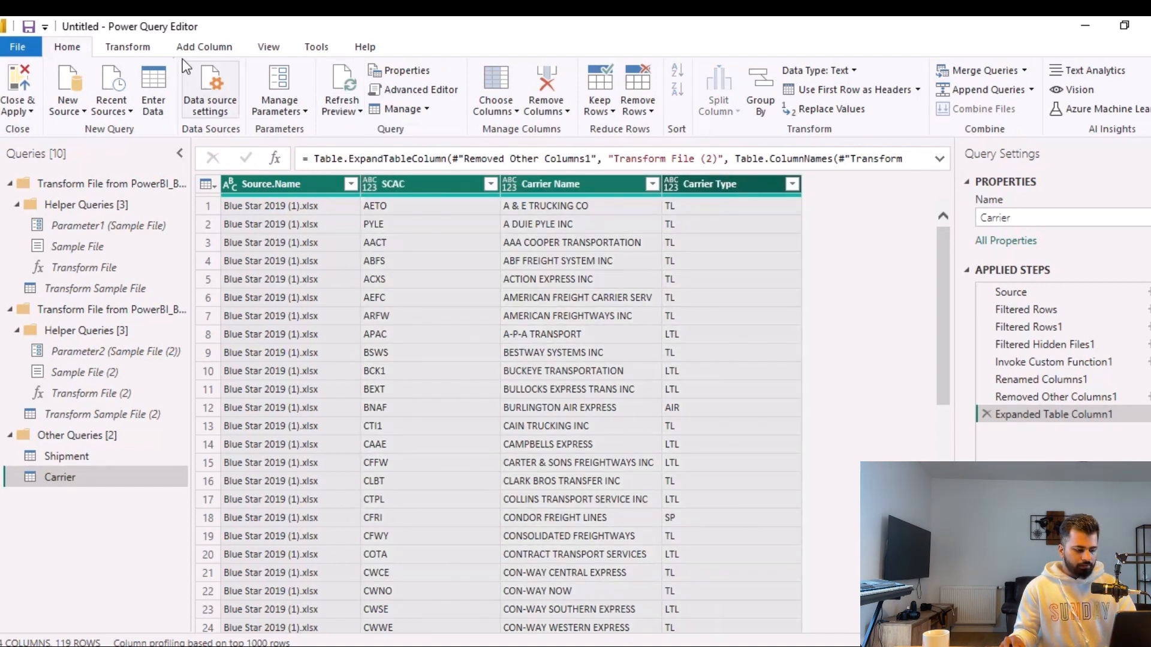
left_click(153, 49)
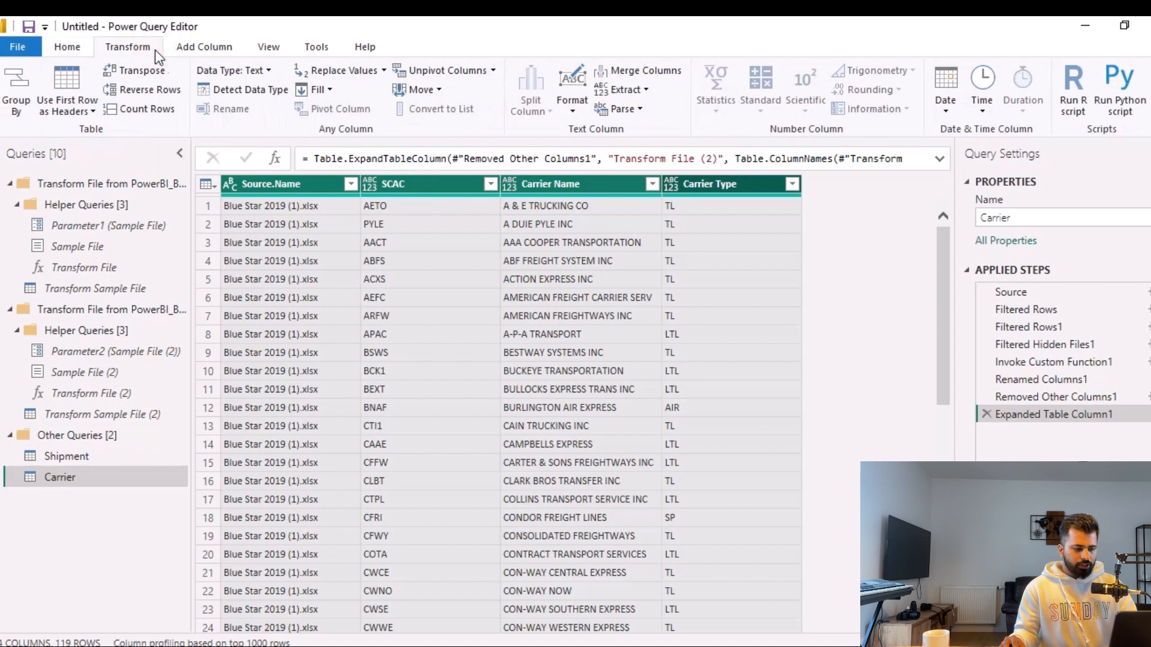
left_click(275, 87)
Remove the Source.Name column from the Carrier query, and close and apply the queries to the model.
left_click(297, 184)
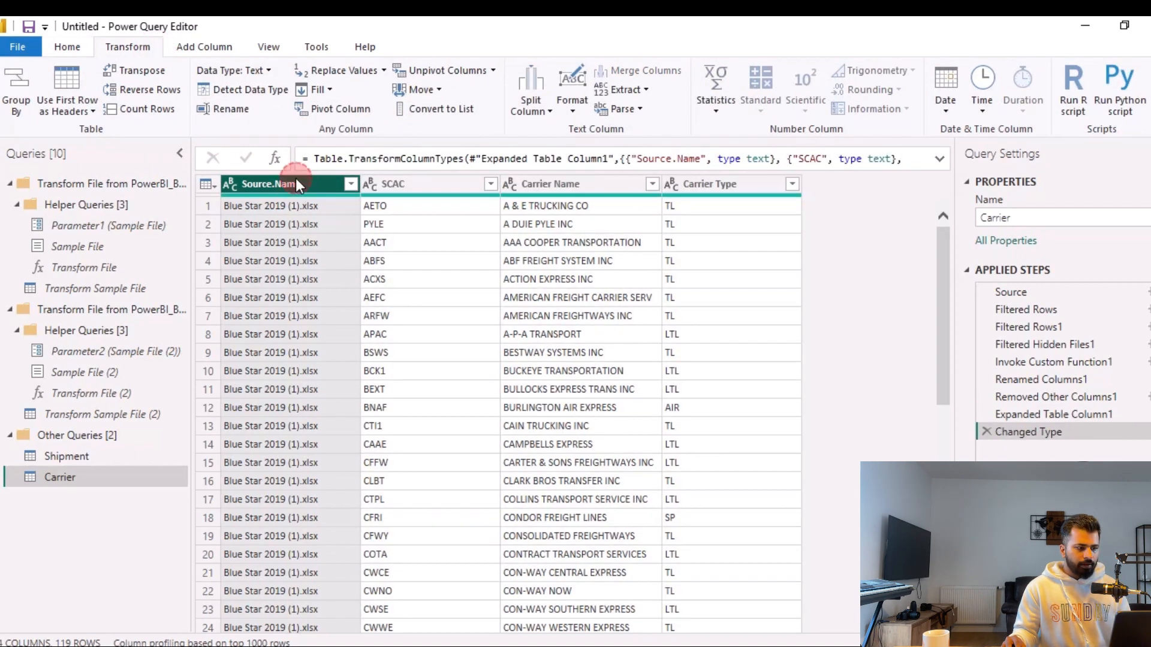
right_click(298, 179)
left_click(310, 215)
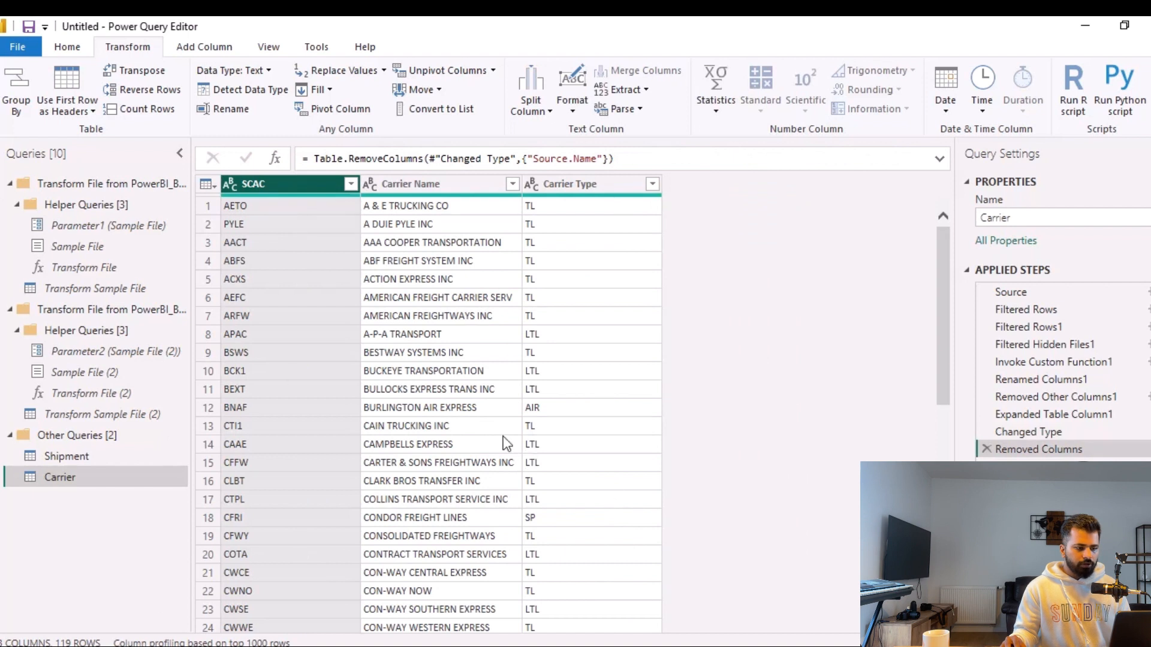
left_click(52, 54)
left_click(33, 110)
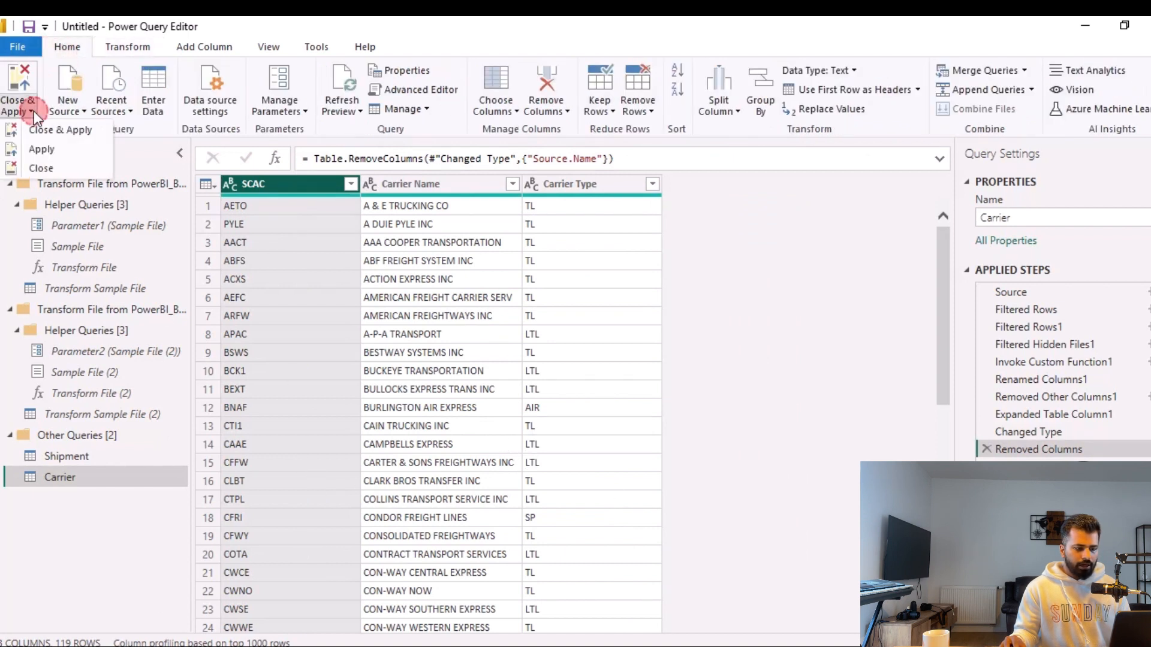
left_click(62, 129)
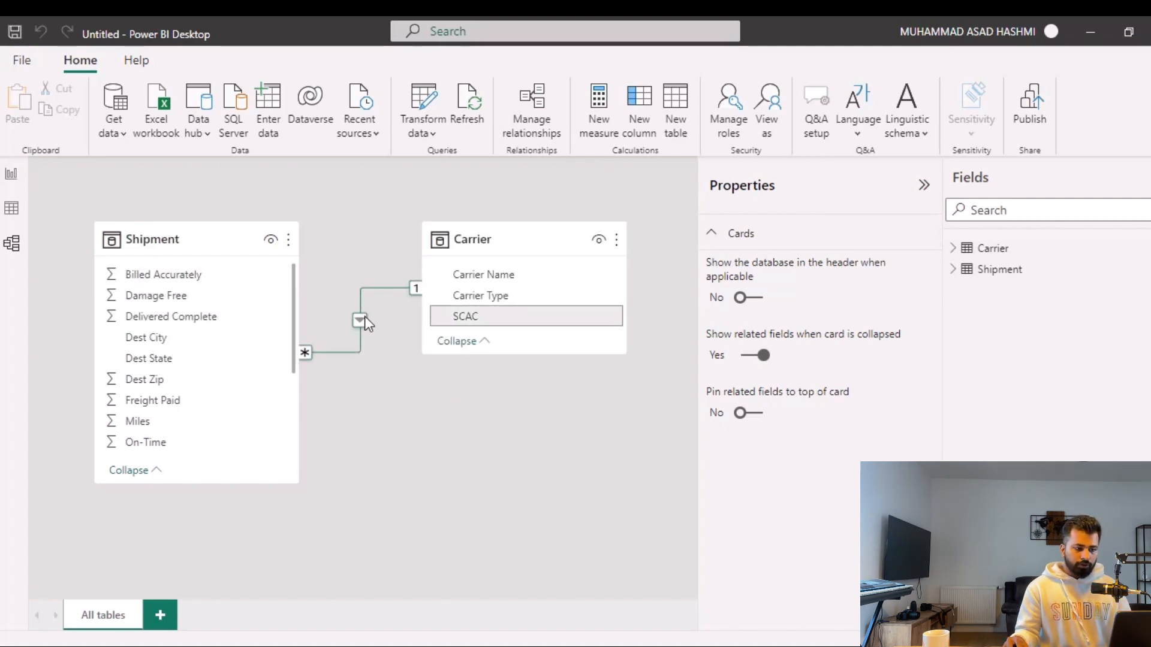
Look over the Shipment and Carrier tables in the Model and Data views and their field lists in the Report view.
left_click_drag(293, 333, 302, 467)
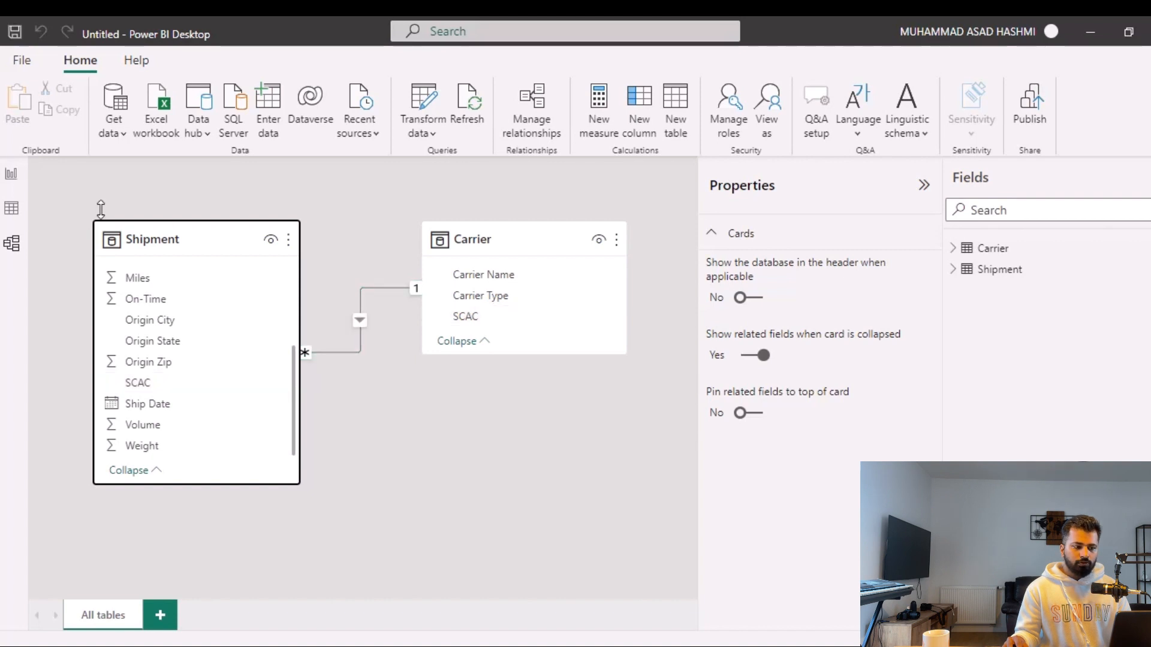
left_click(12, 210)
left_click(11, 175)
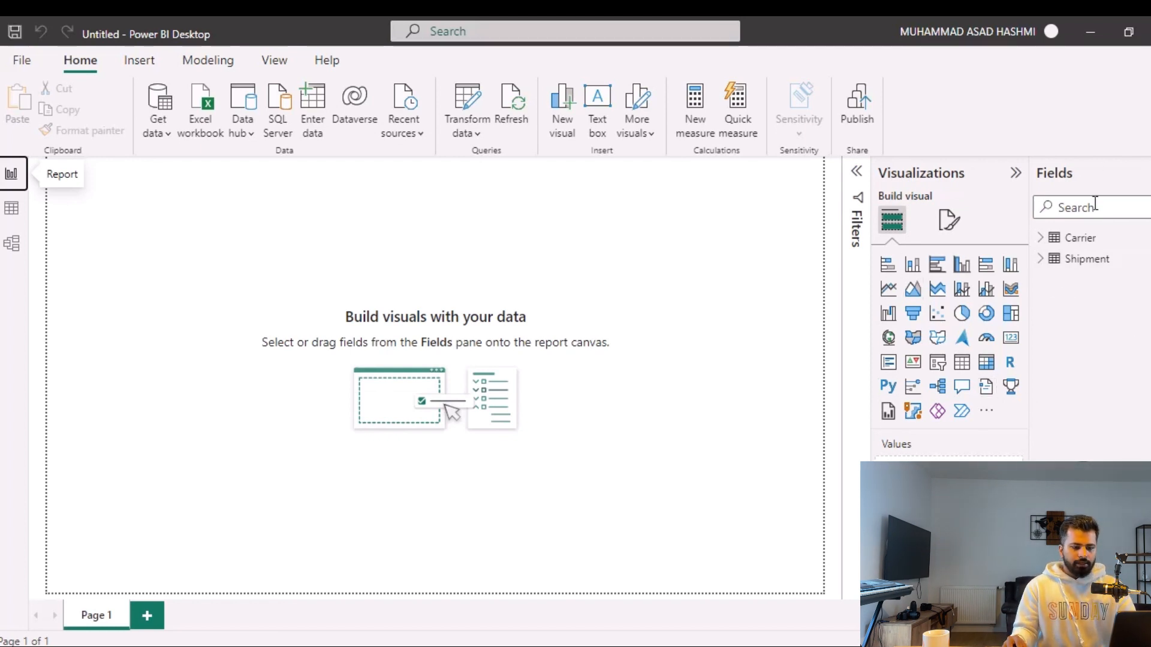
left_click(1041, 239)
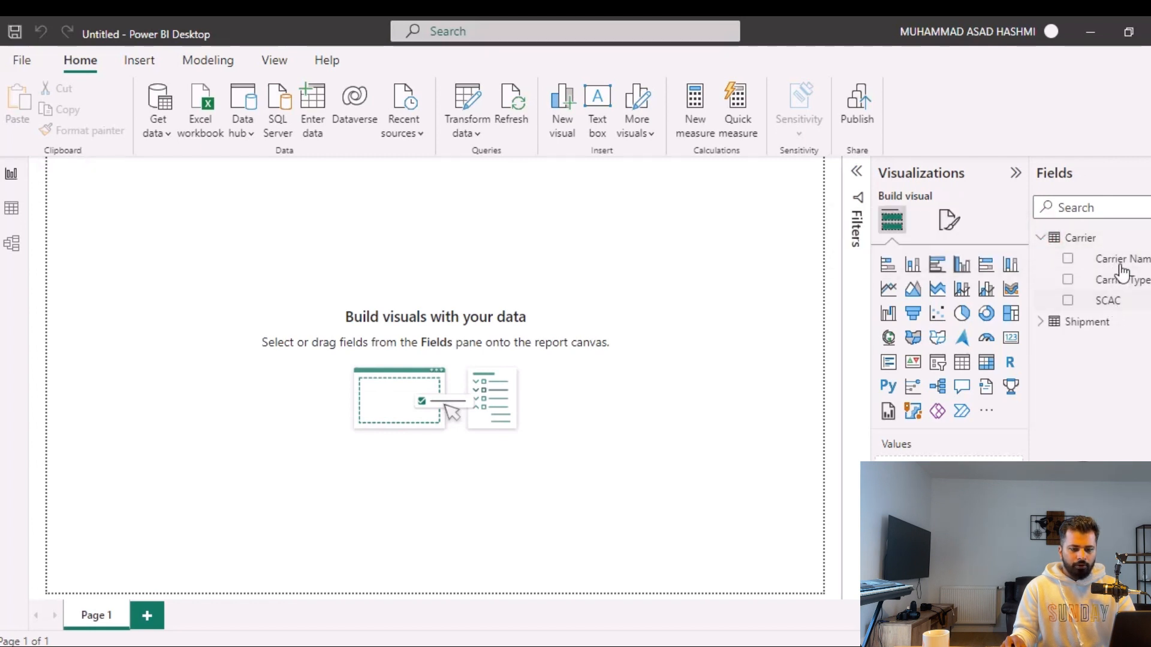
left_click(1040, 237)
left_click(1041, 260)
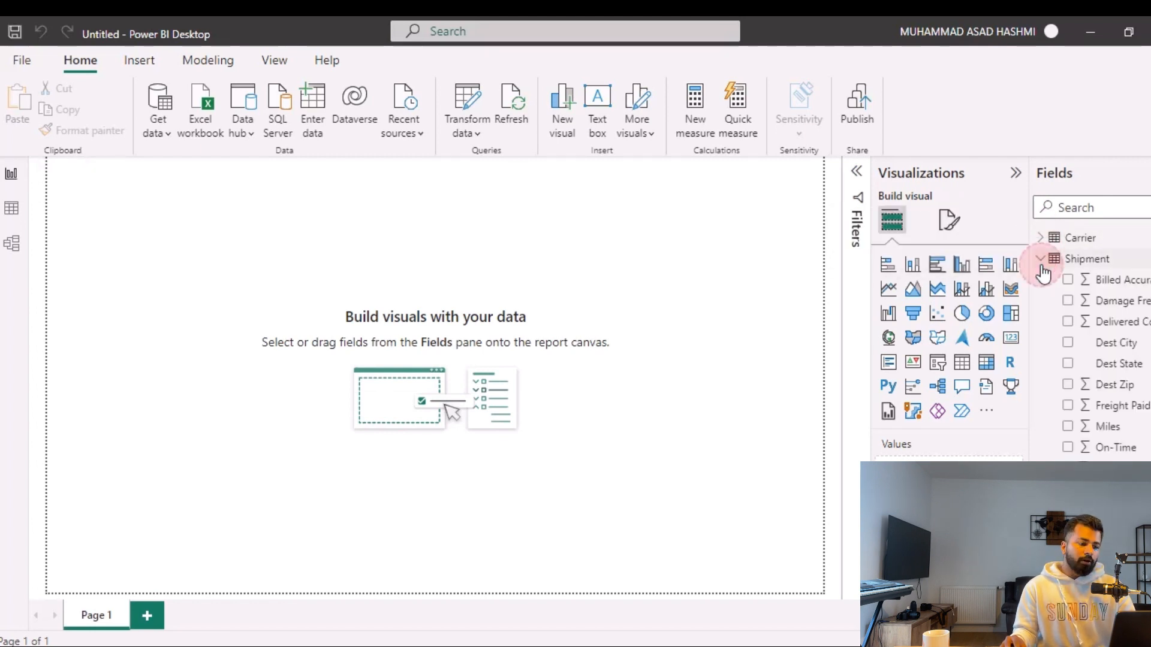
Examine the summarization options of the Billed Accurately field in the Shipment table.
left_click(1120, 284)
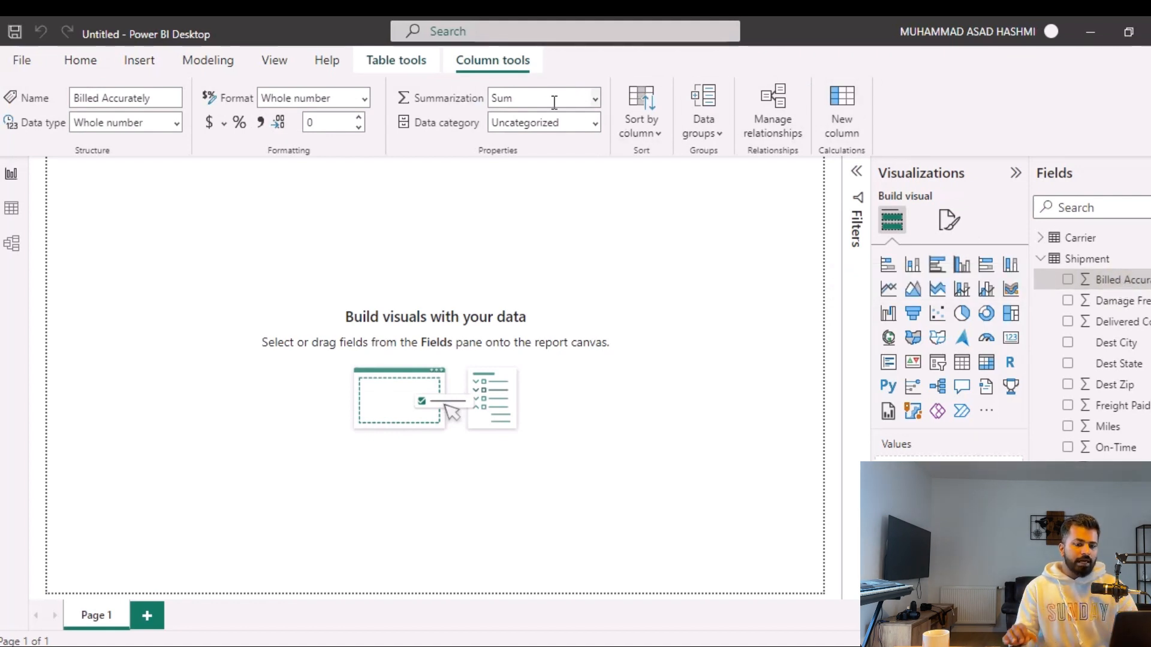
left_click(596, 100)
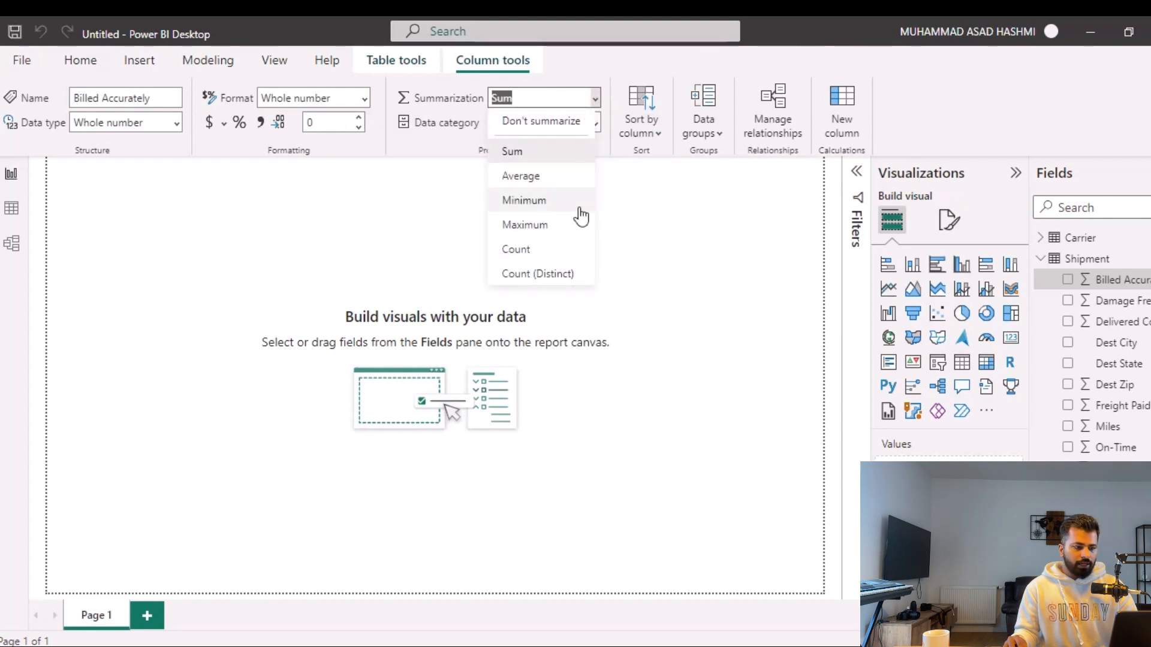
left_click(597, 102)
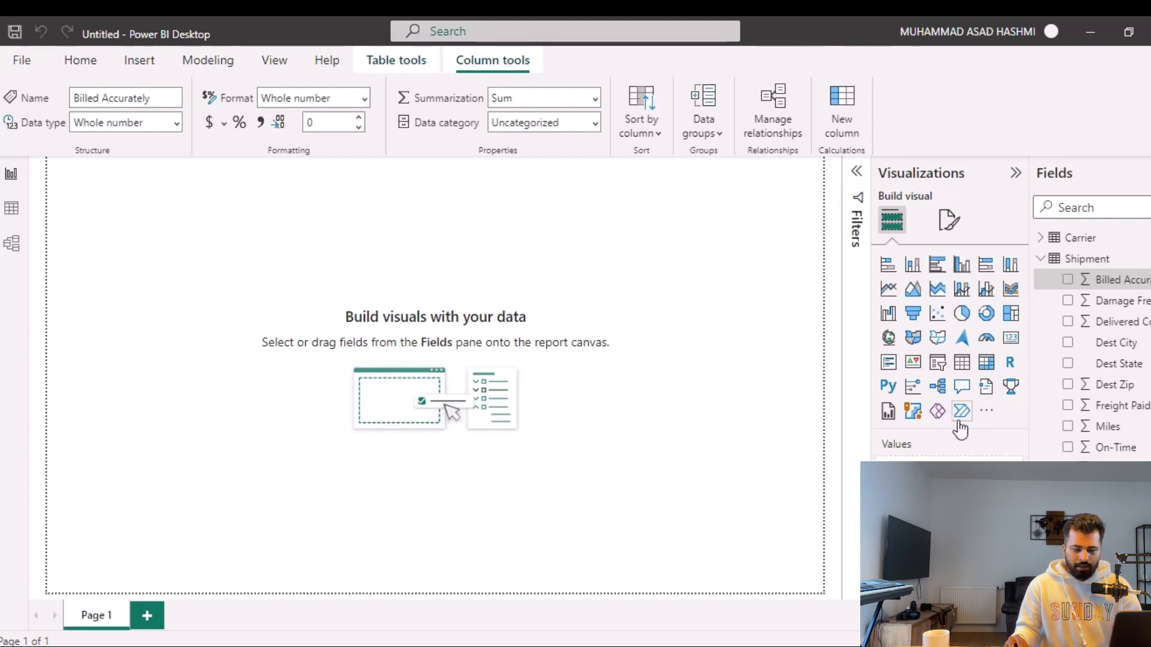
Browse for more Power BI visuals and search the visual gallery for "flow map".
left_click(986, 410)
left_click(1018, 419)
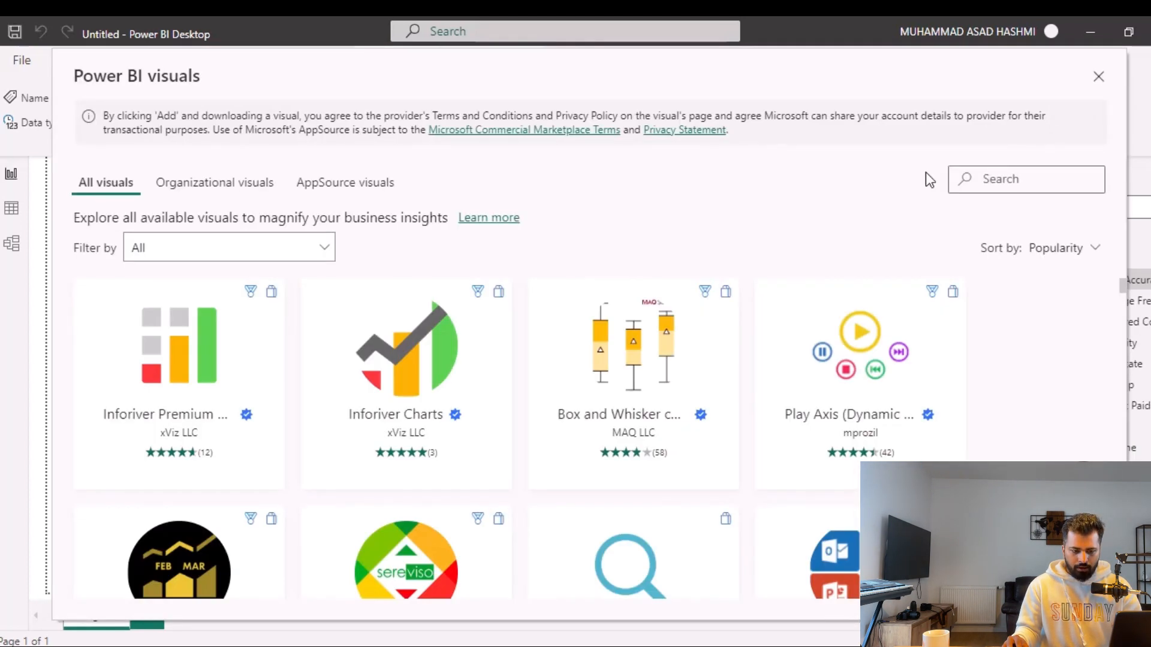
left_click(970, 177)
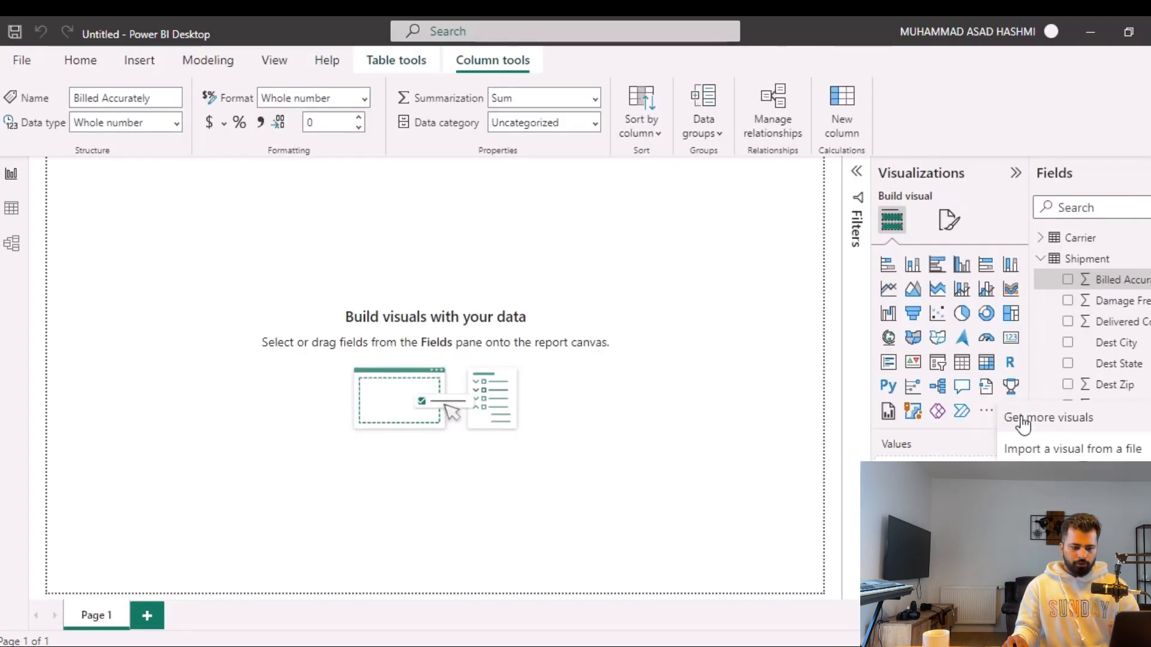
left_click(1021, 418)
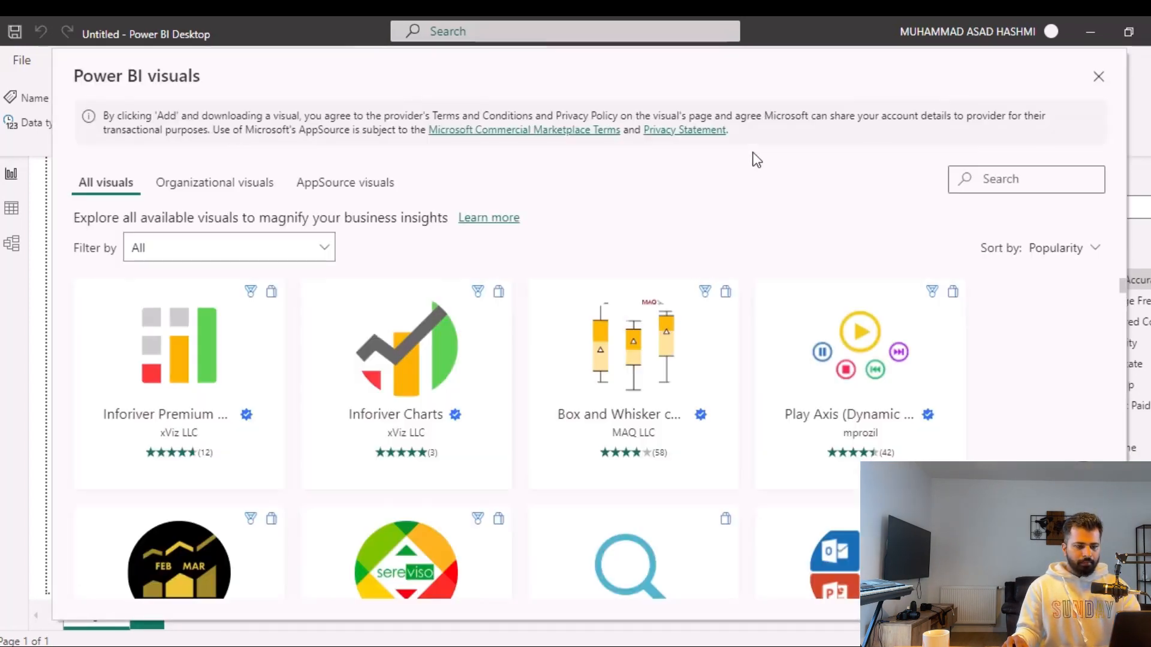
left_click(988, 177)
type("p")
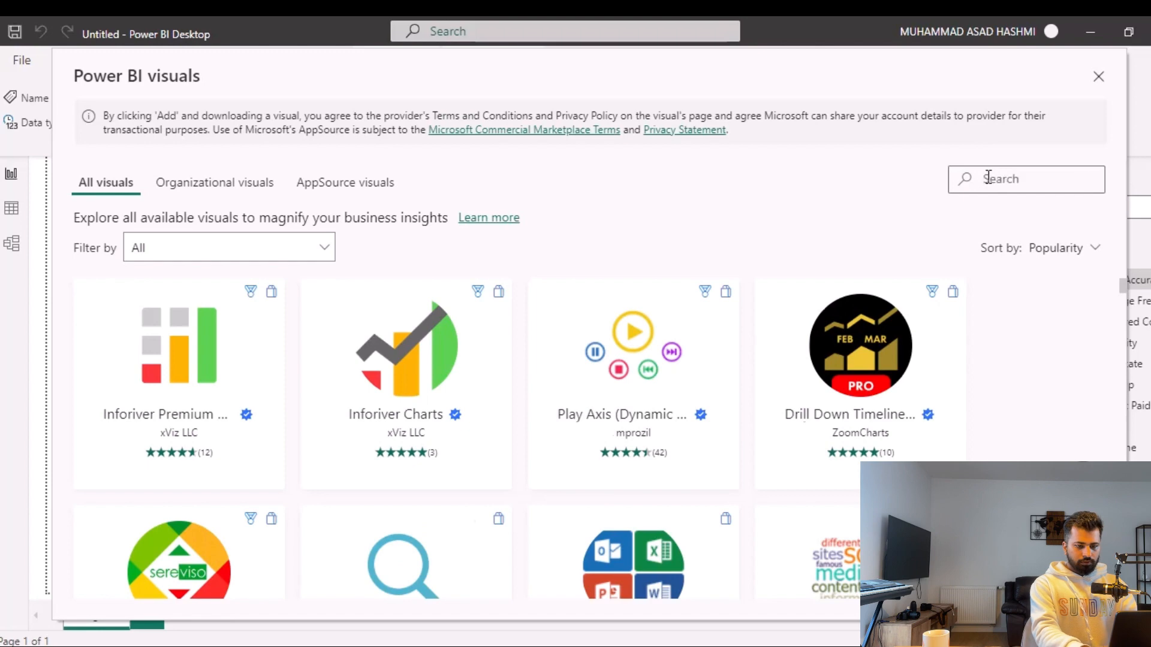
type("pb")
key("BackSpace")
type("flo")
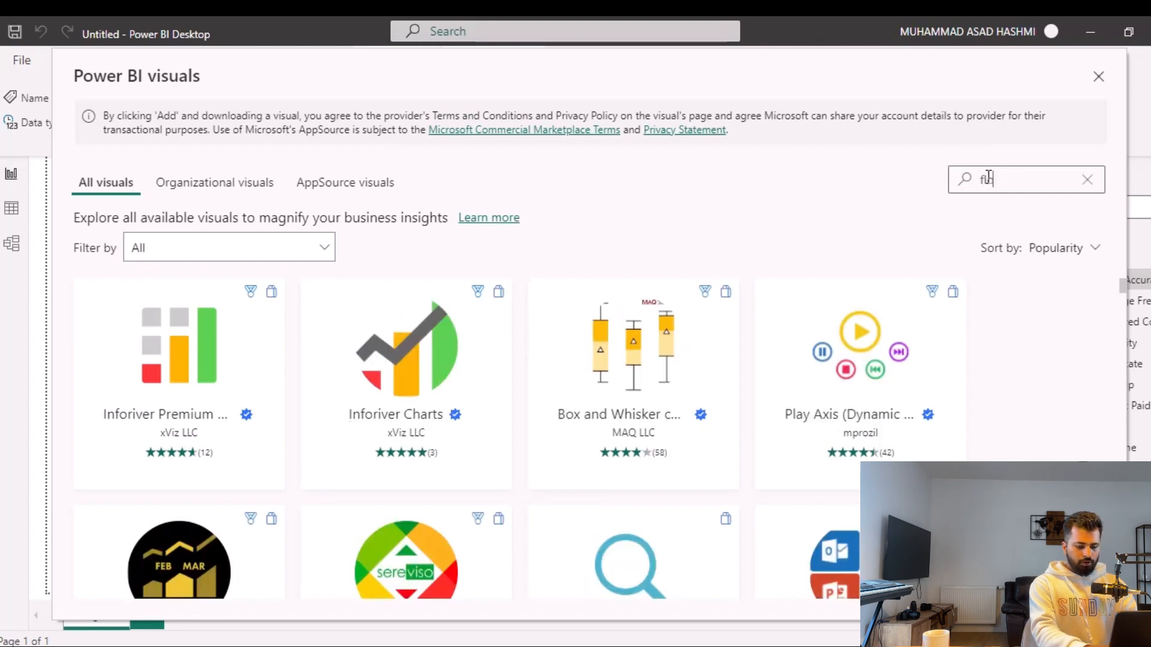
type("w maps")
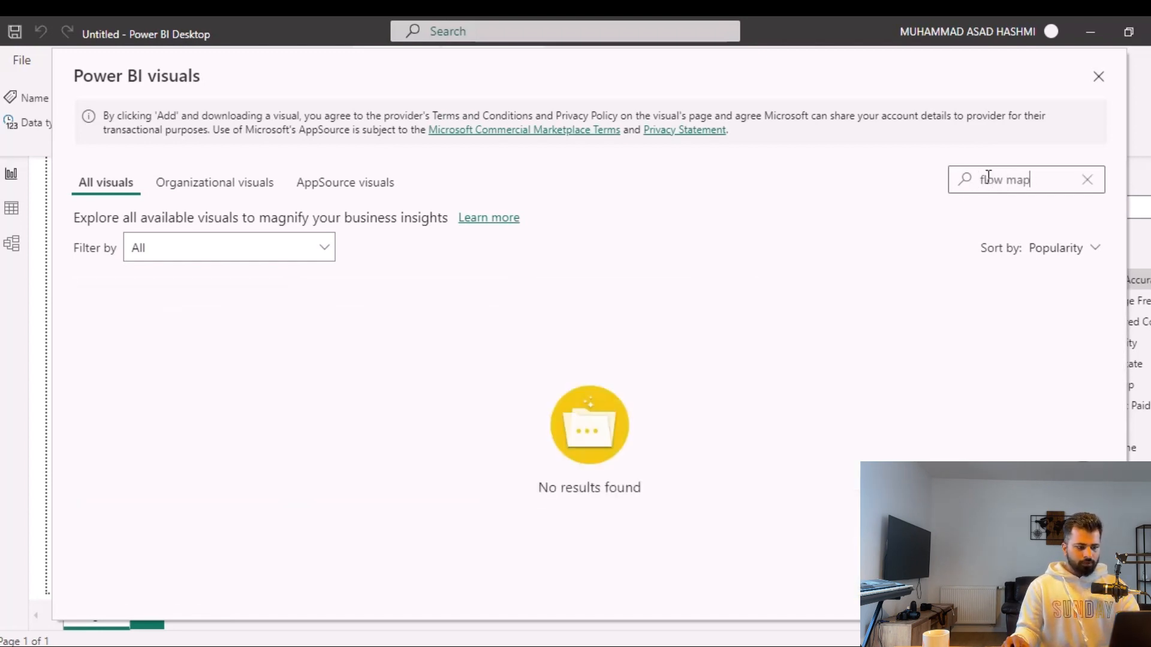
Import the Flow map custom visual into the report.
mouse_move(145, 365)
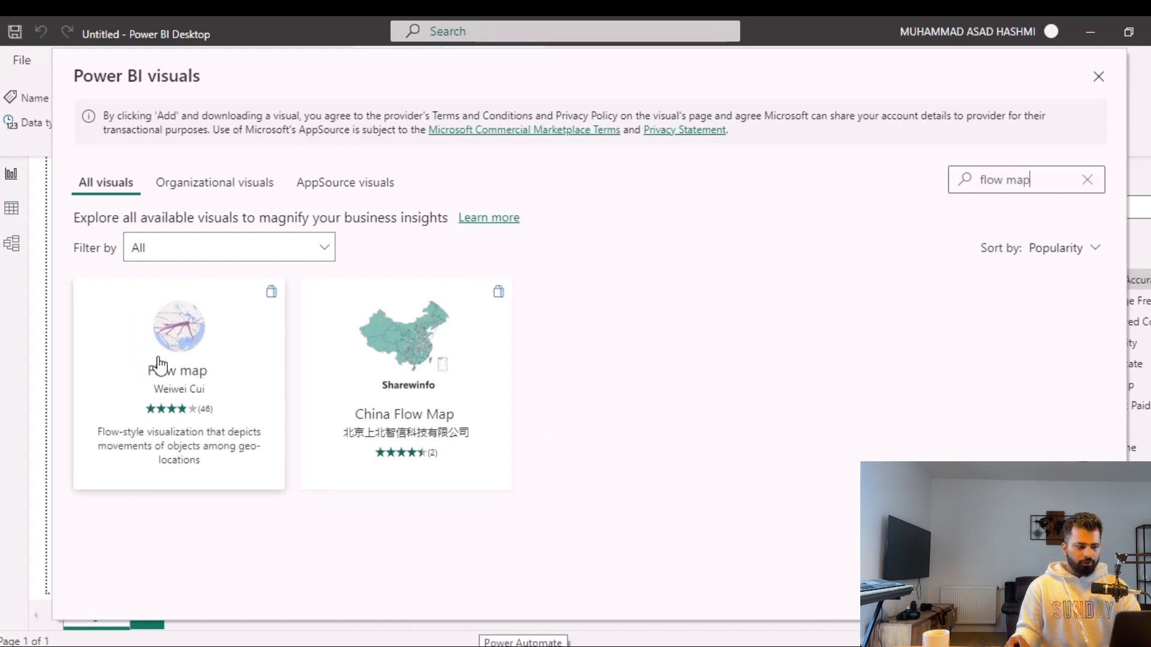
left_click(157, 359)
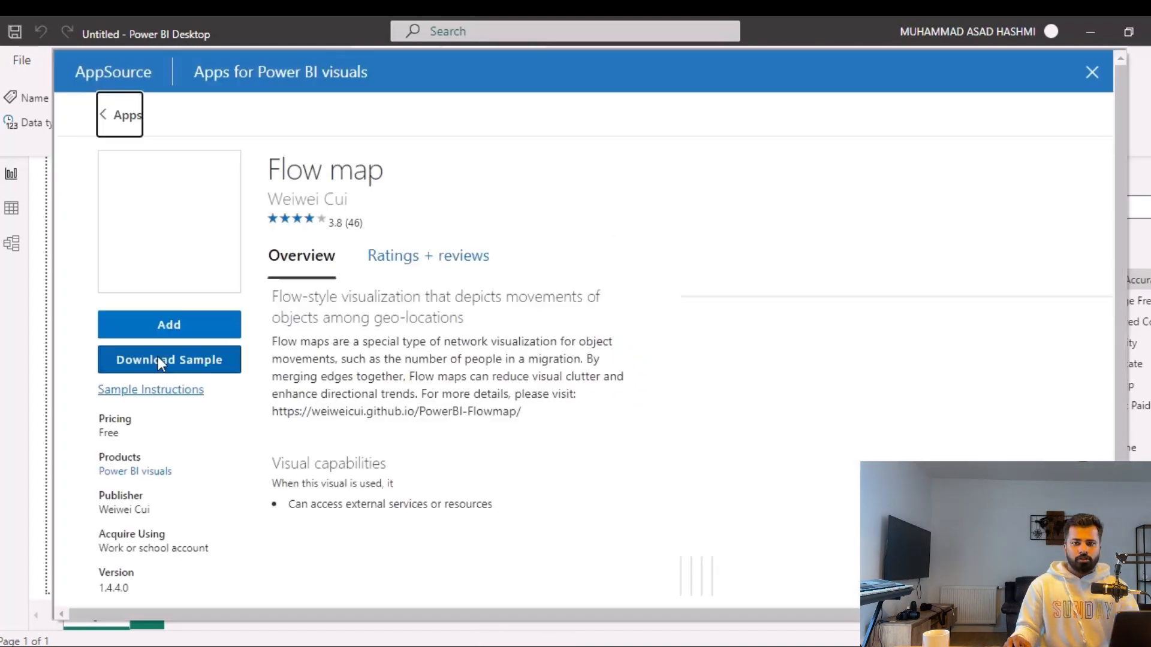
left_click(220, 334)
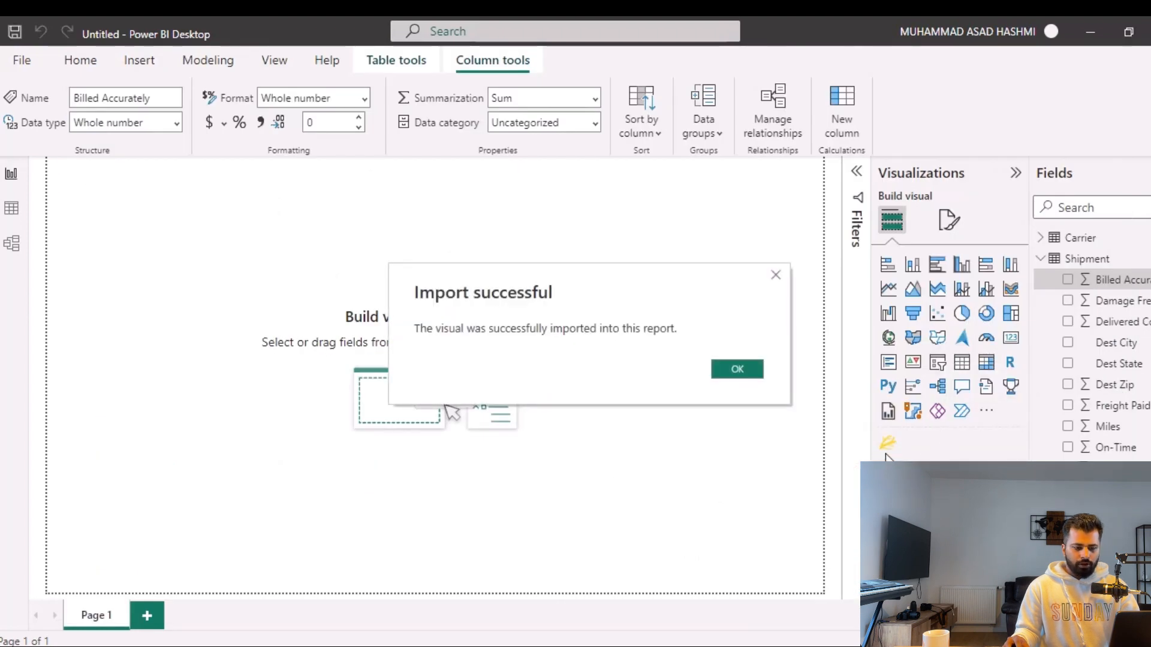
left_click(721, 368)
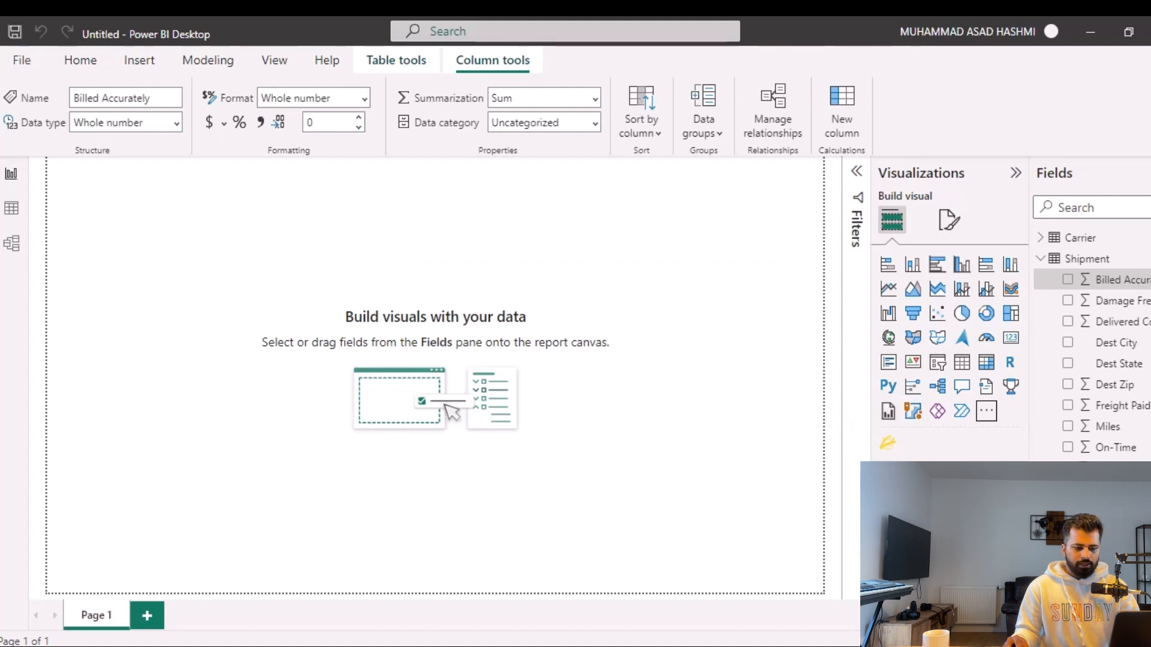
Place an empty Flow map visual on Page 1, enlarge it to nearly the page height, and keep it selected.
left_click(888, 442)
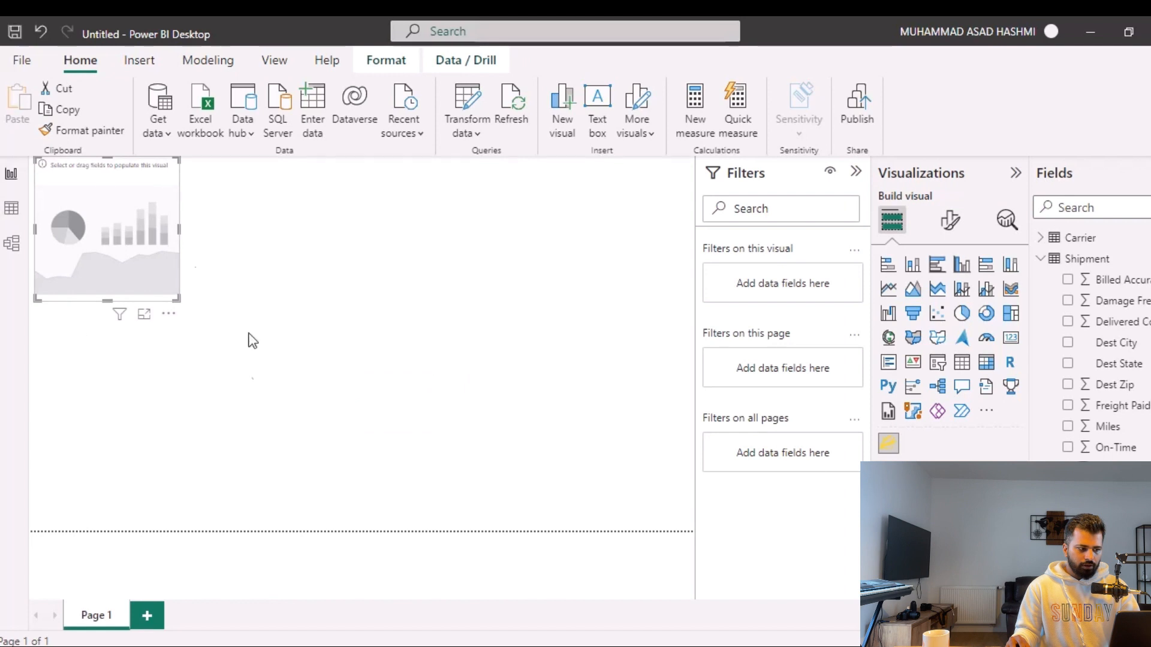
left_click_drag(177, 298, 271, 501)
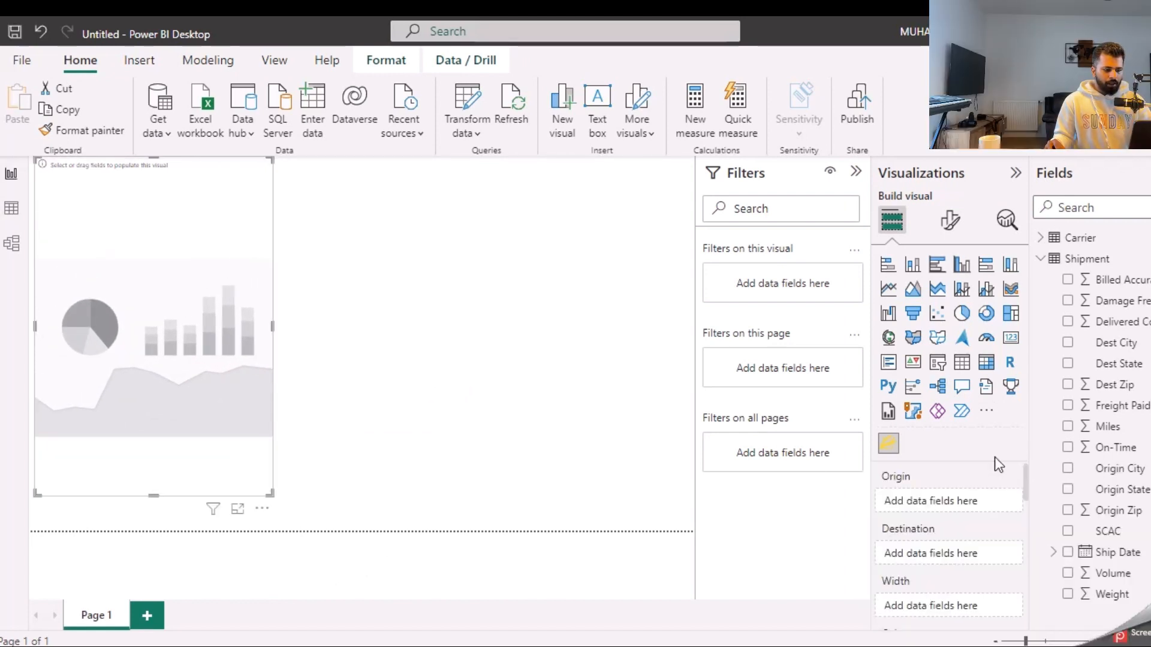
left_click(457, 314)
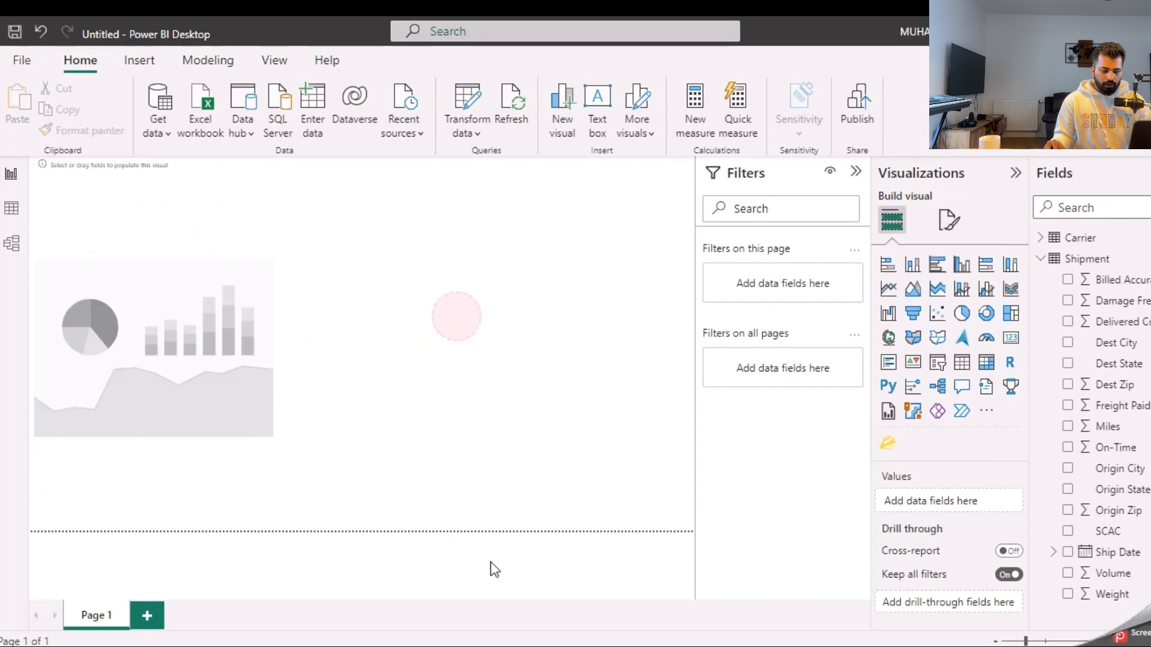
left_click(194, 264)
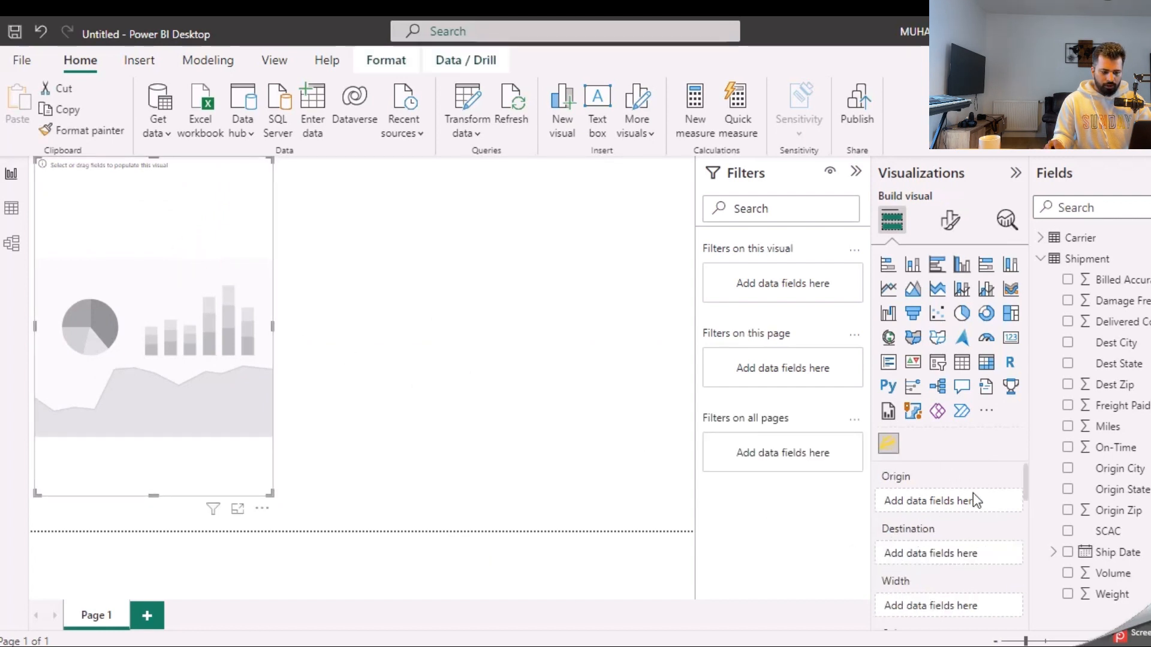
scroll(968, 515, "down", 3)
left_click(480, 316)
left_click(215, 295)
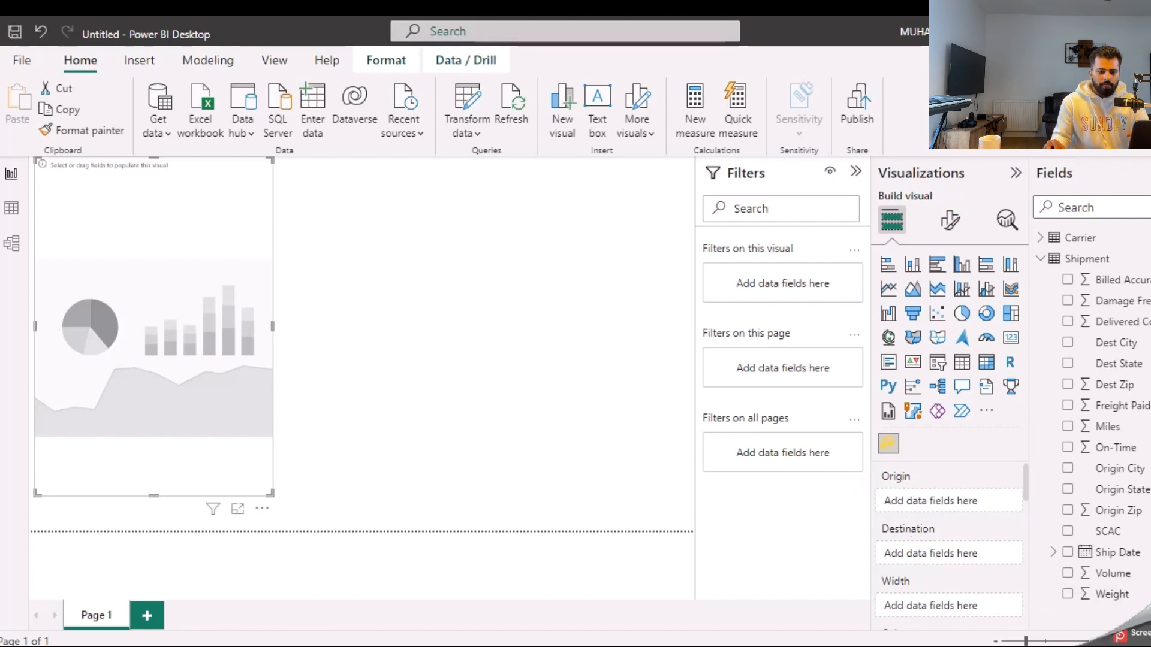
Assign the Shipment table's Origin City as the flow map's origin and Dest City as its destination.
left_click(1132, 491)
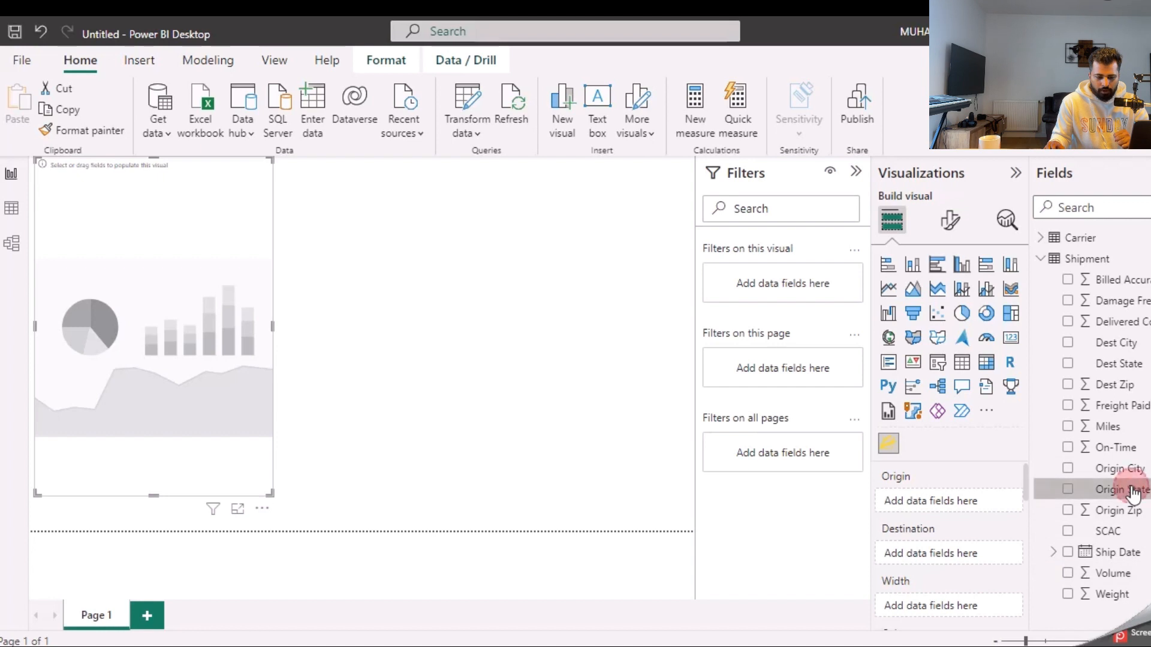
left_click(1130, 475)
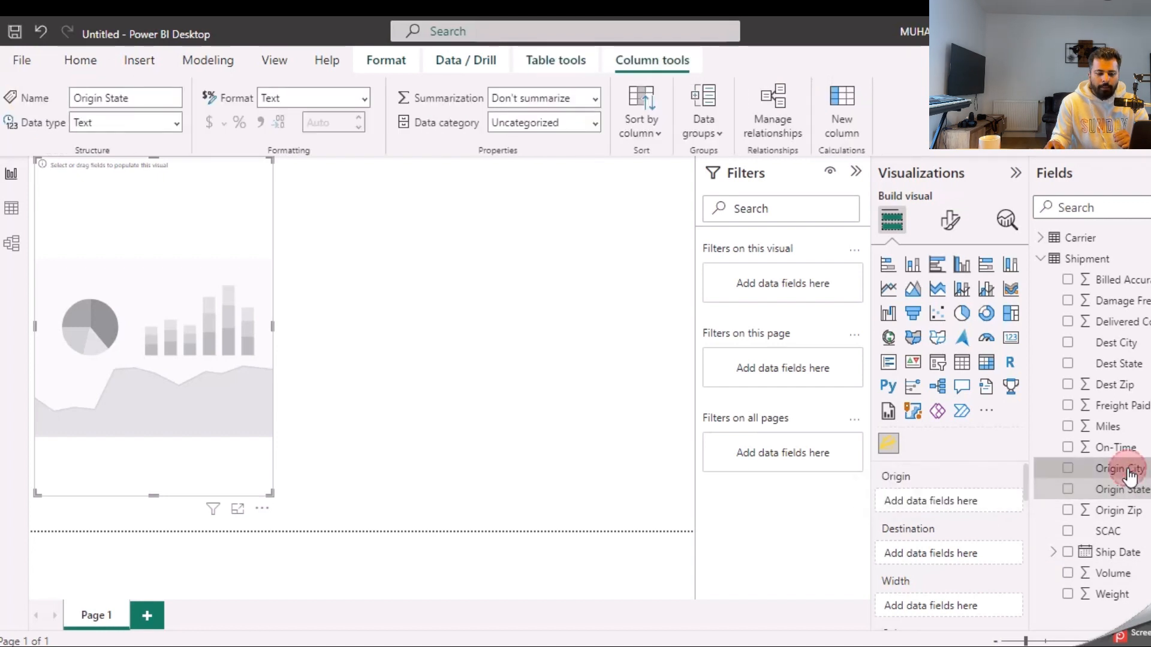
left_click_drag(1129, 475, 986, 507)
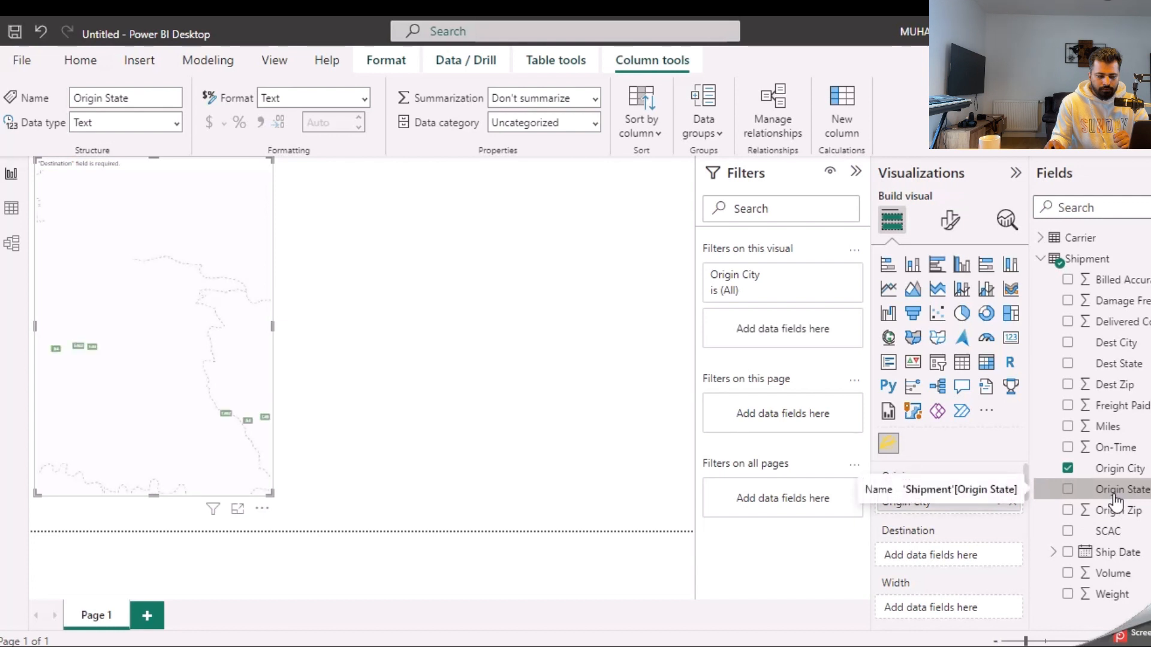
left_click(1132, 203)
type("des")
left_click_drag(1120, 258, 974, 566)
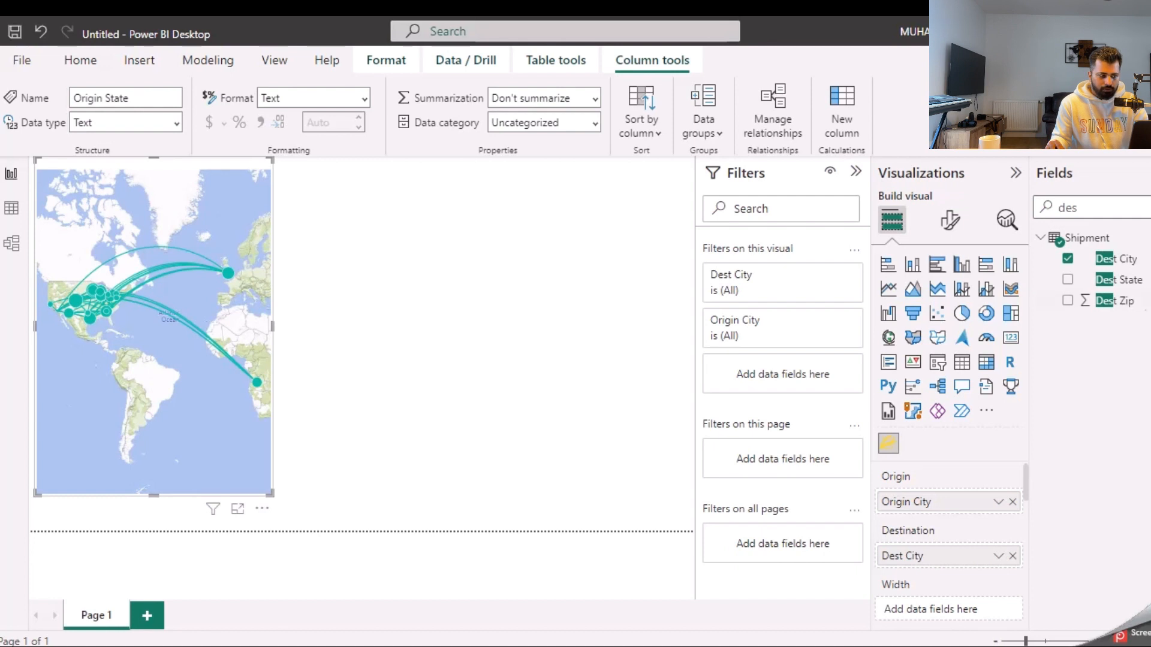
Assign the Shipment table's Volume field to the width of the flow map's lines.
scroll(966, 562, "down", 1)
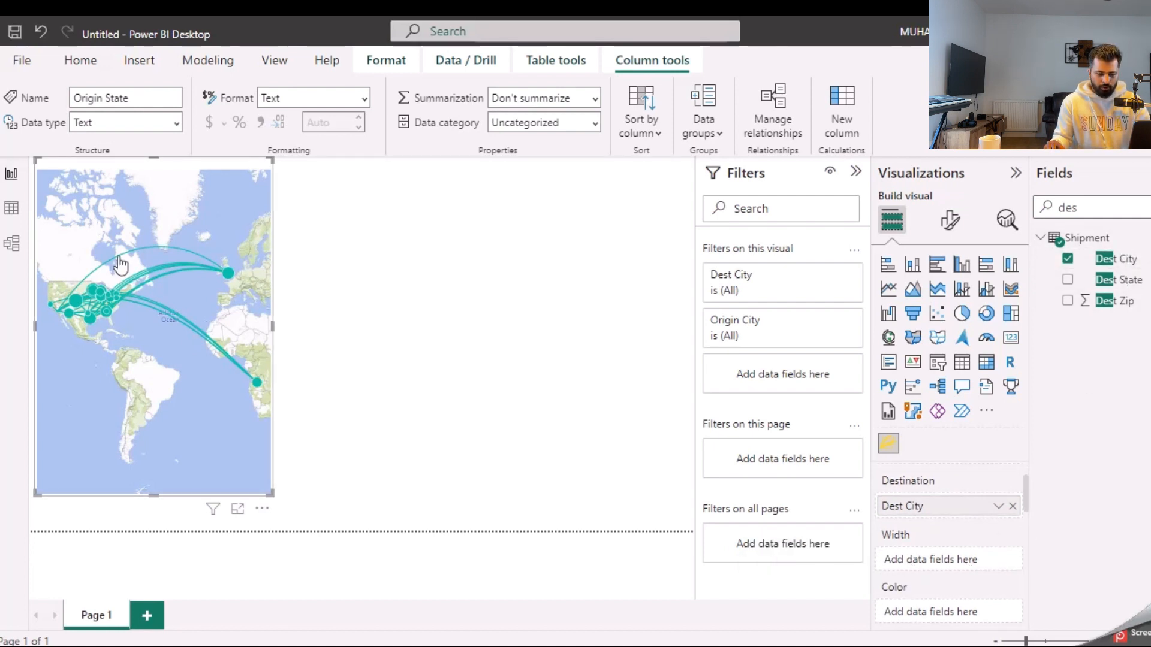
mouse_move(120, 264)
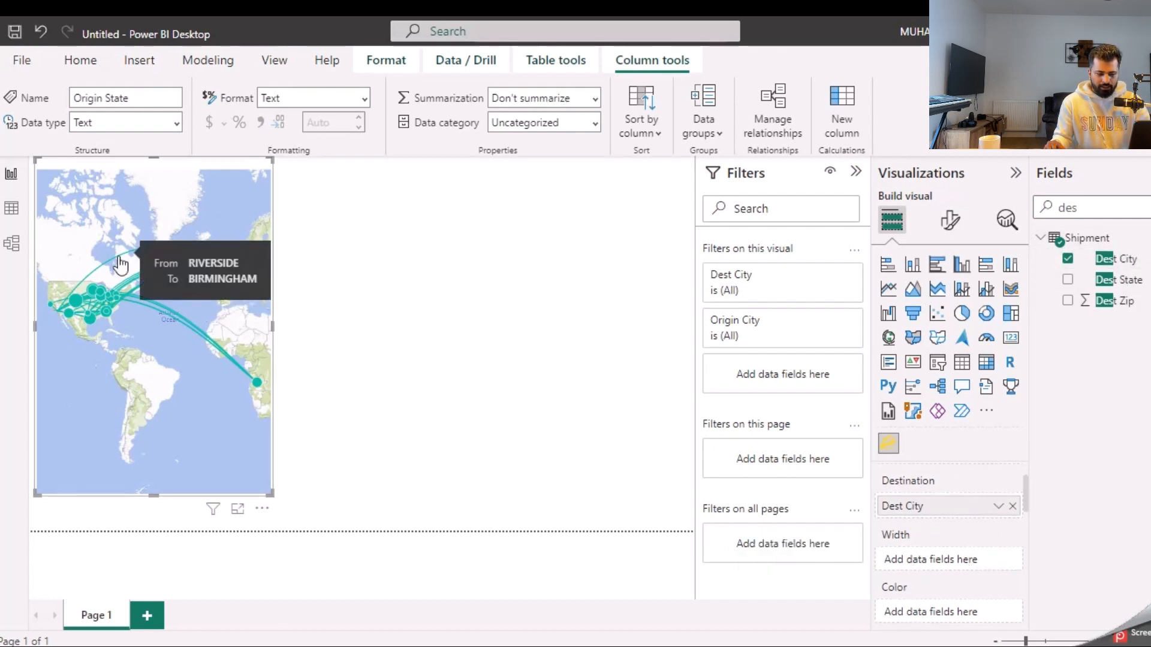
double_click(1137, 208)
type("volum")
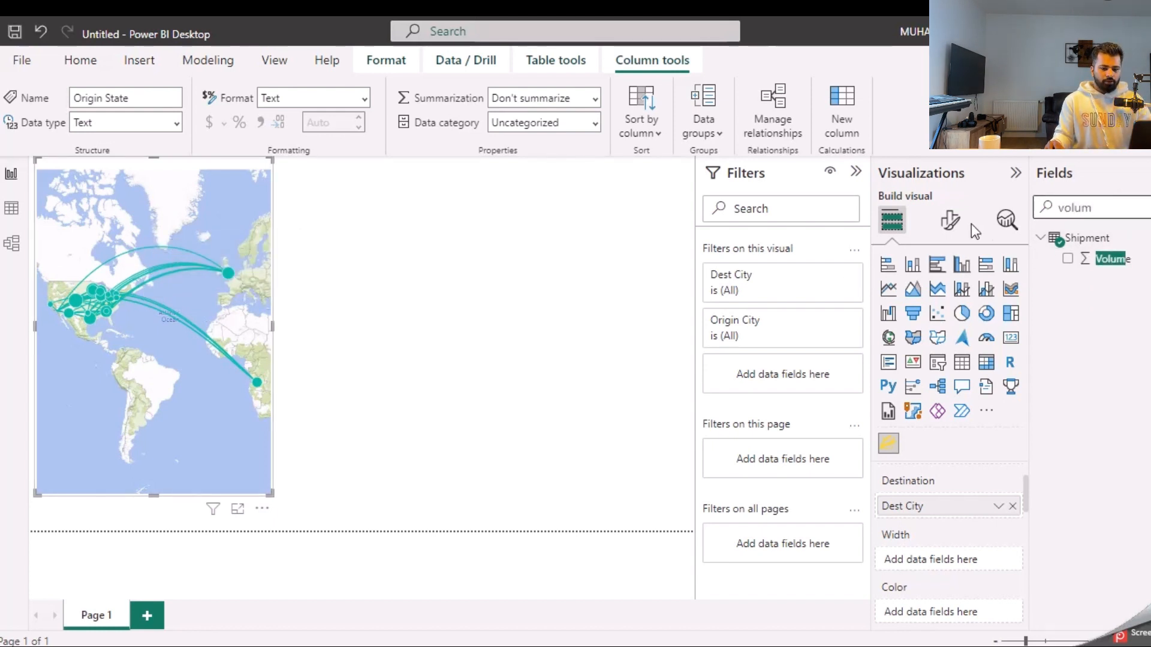
left_click(1112, 261)
left_click_drag(1112, 266, 948, 560)
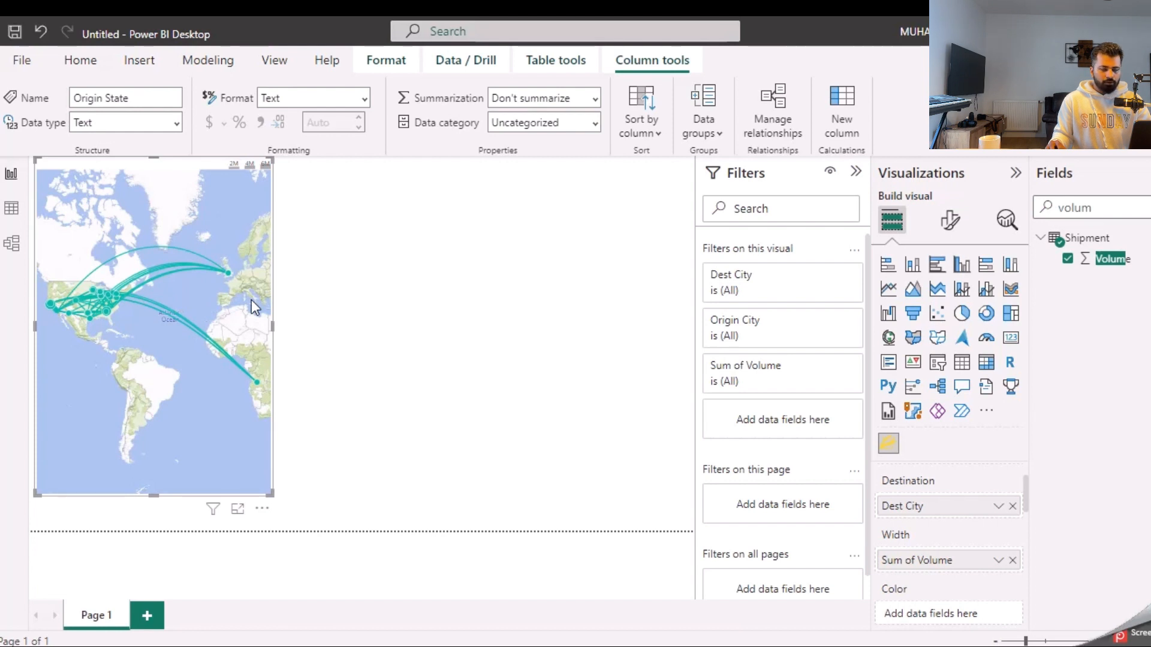
Color the flow map's lines by the Shipment table's Weight field and inspect the flow line in California.
scroll(921, 586, "down", 1)
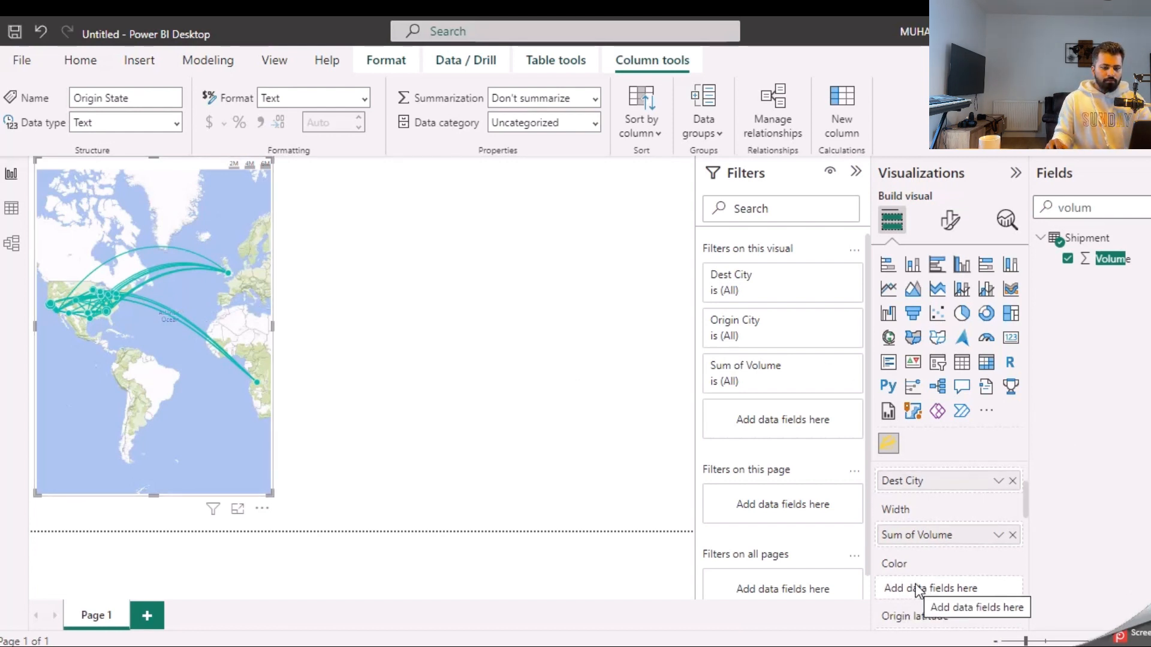
left_click(1139, 207)
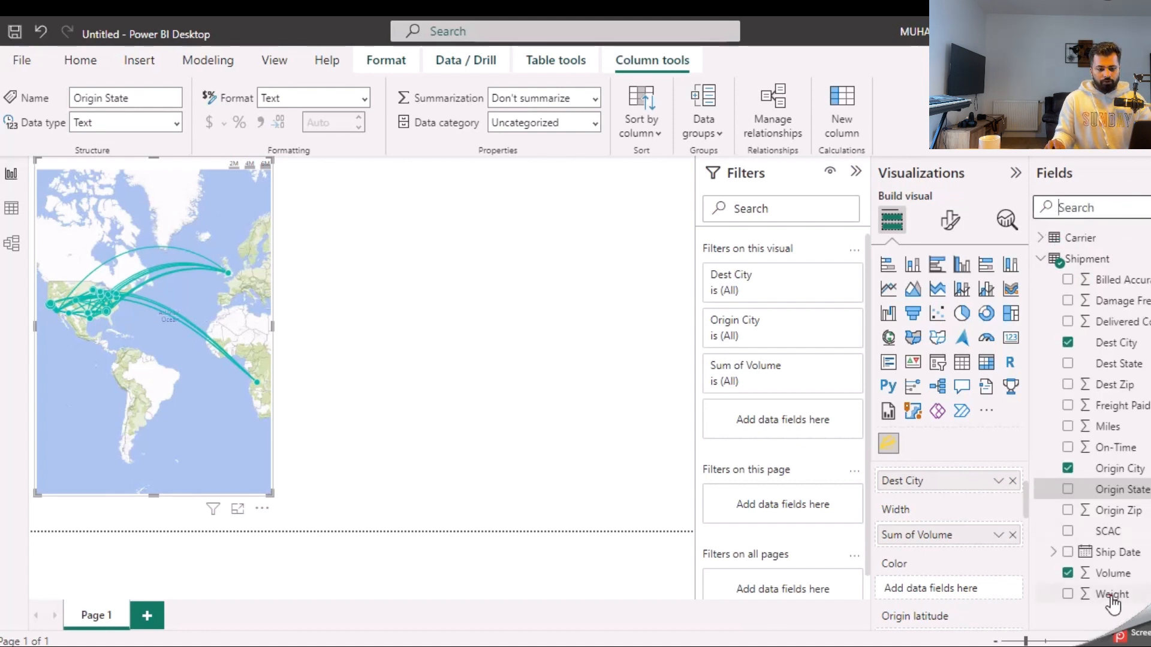
left_click_drag(1112, 596, 959, 590)
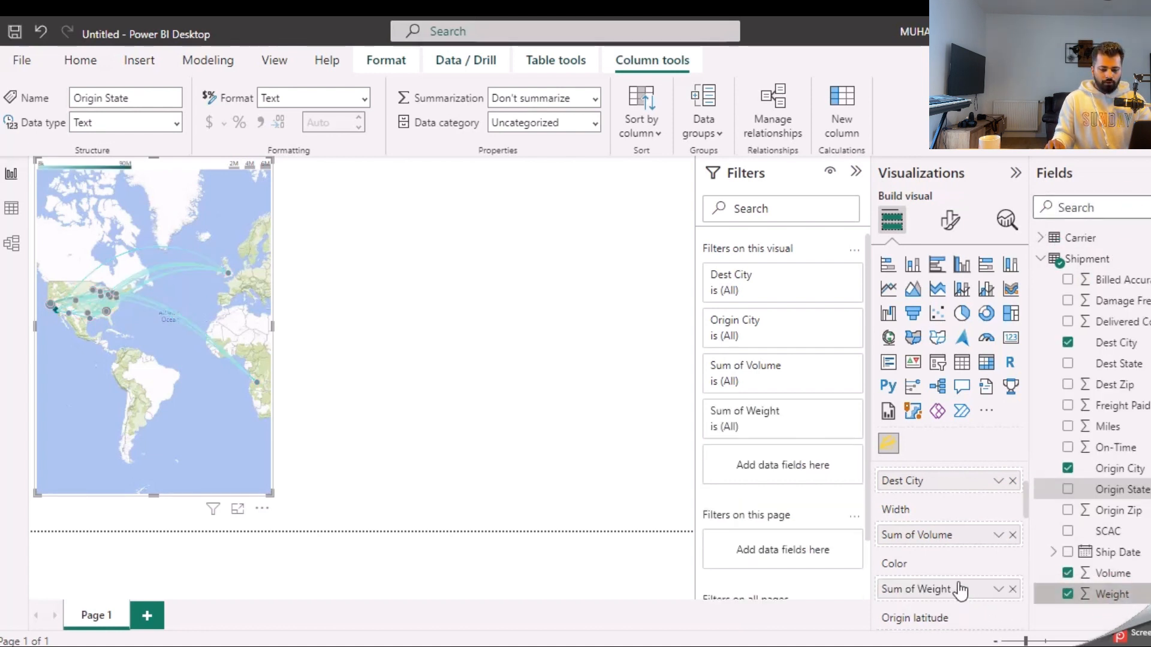
mouse_move(107, 271)
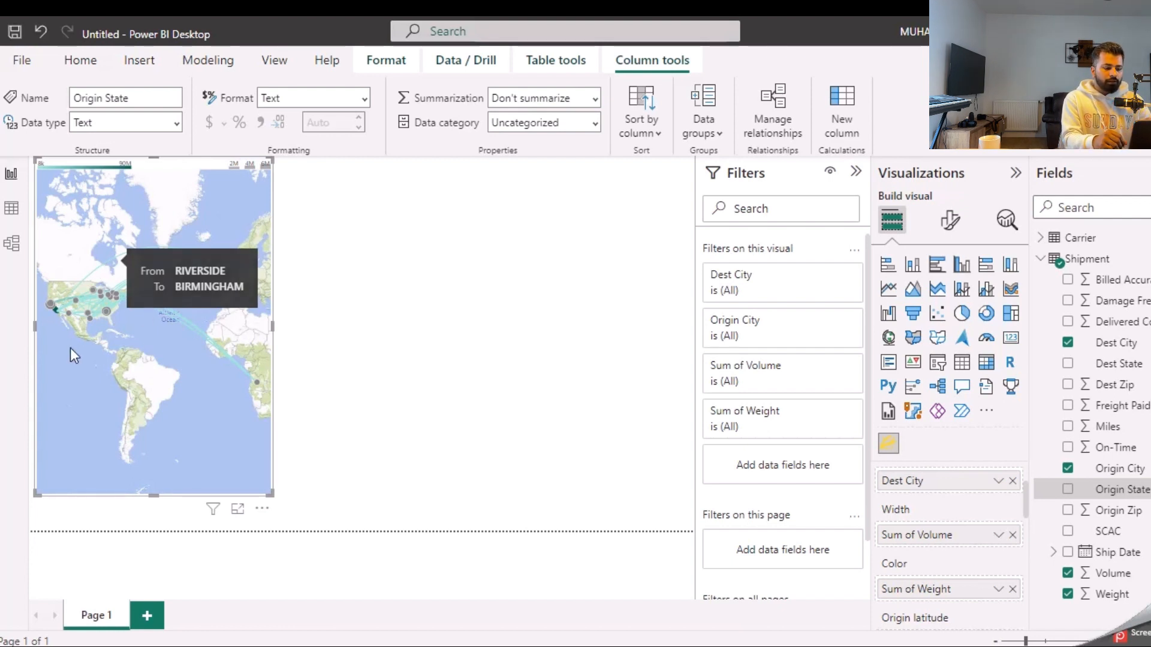
scroll(70, 342, "up", 6)
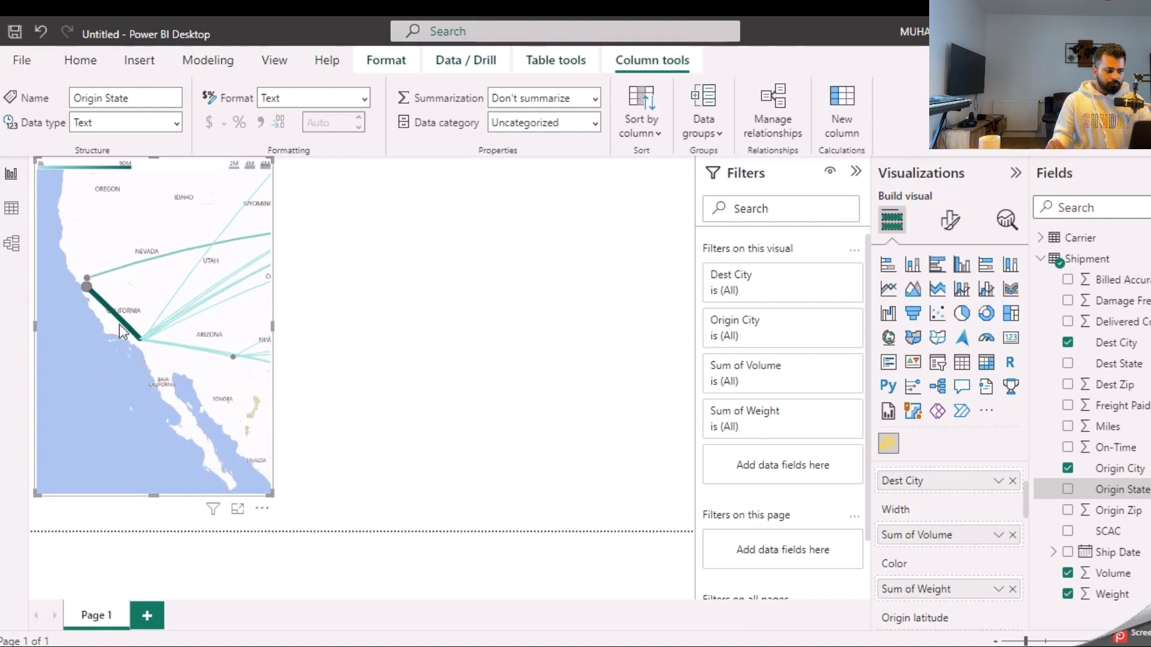
mouse_move(123, 328)
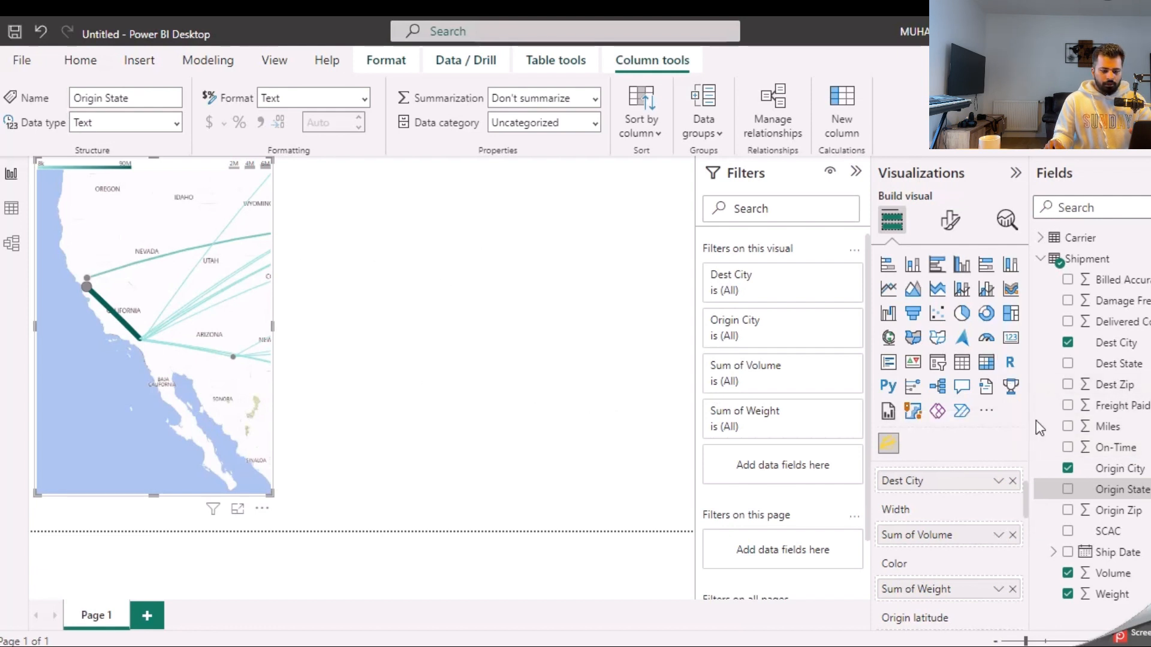
Add Volume and Weight to the flow map's tooltip fields and inspect a flow line over northern Canada.
scroll(1011, 554, "up", 1)
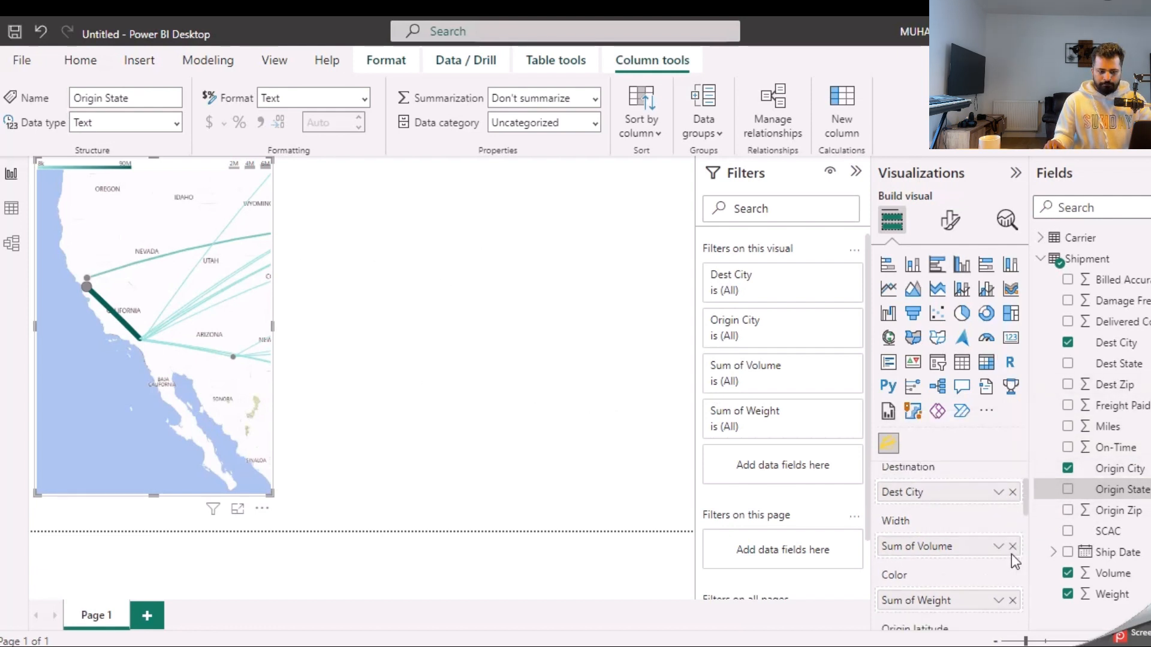
scroll(1012, 554, "down", 1)
scroll(1005, 604, "down", 3)
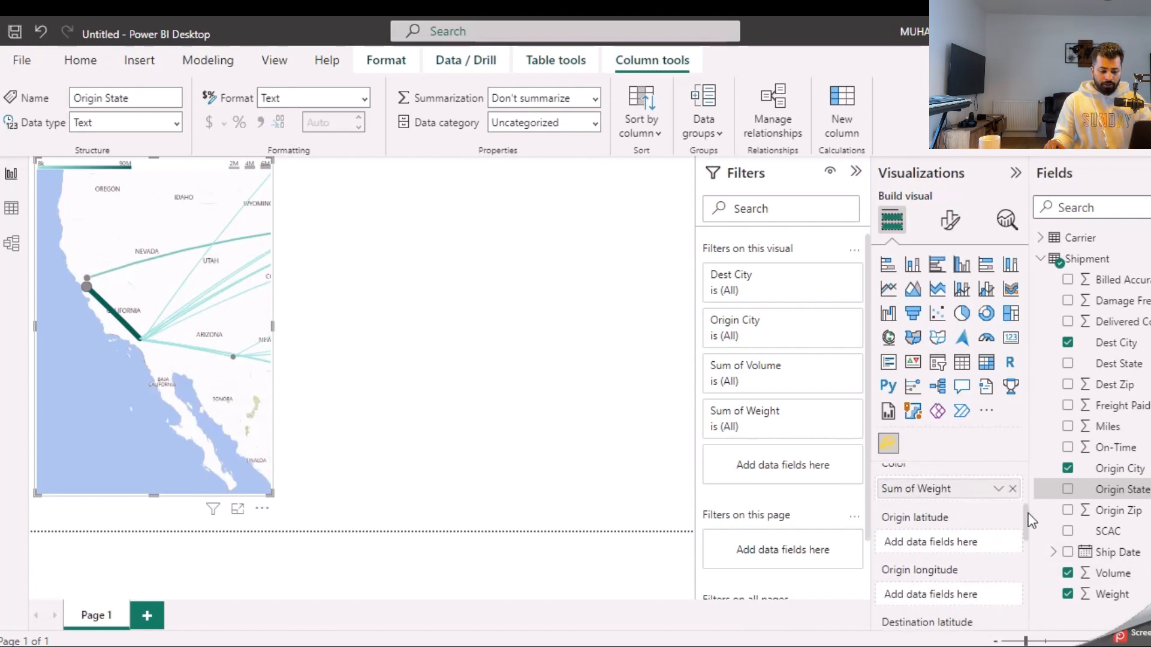
left_click_drag(1031, 519, 1028, 586)
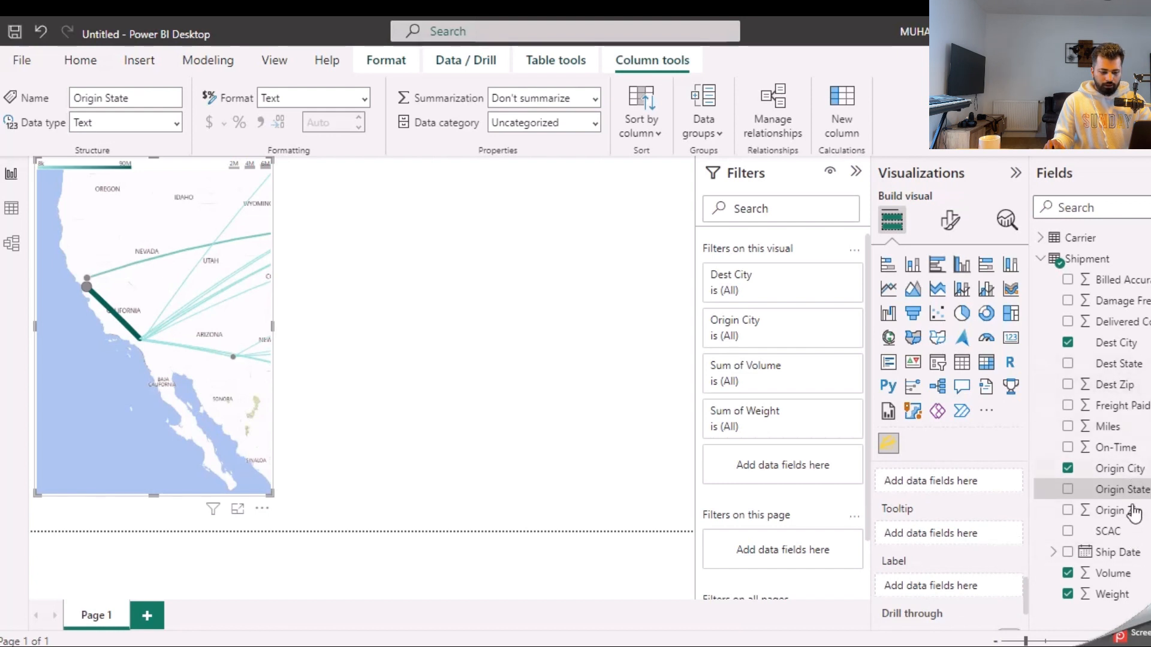
left_click_drag(1112, 573, 971, 555)
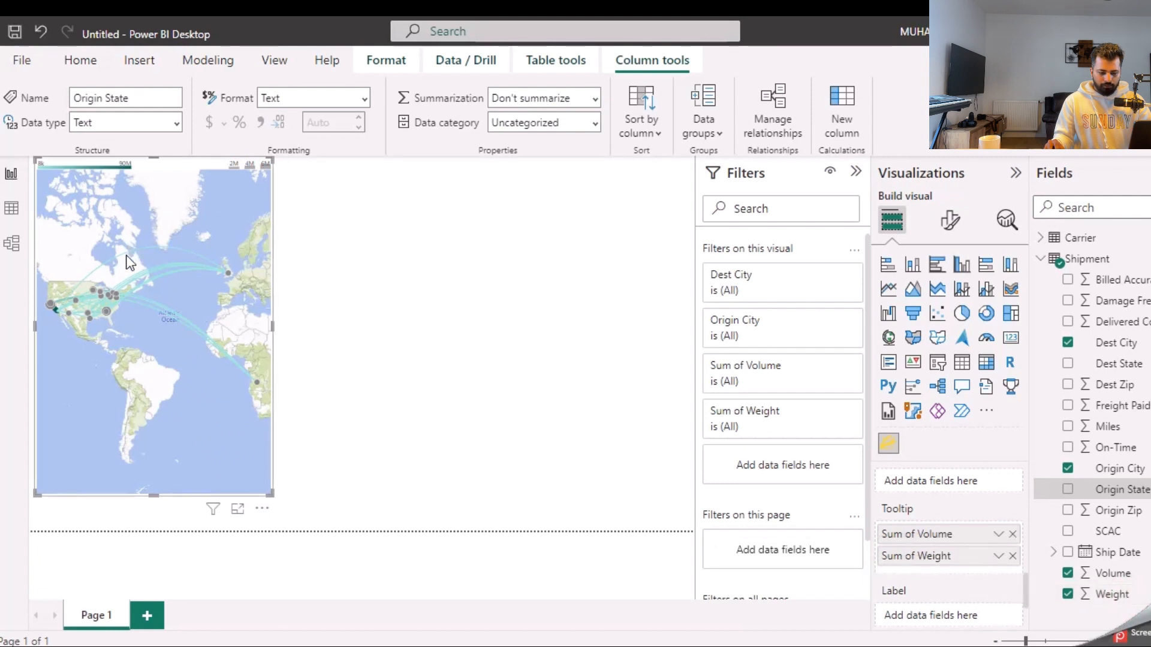
scroll(121, 253, "up", 5)
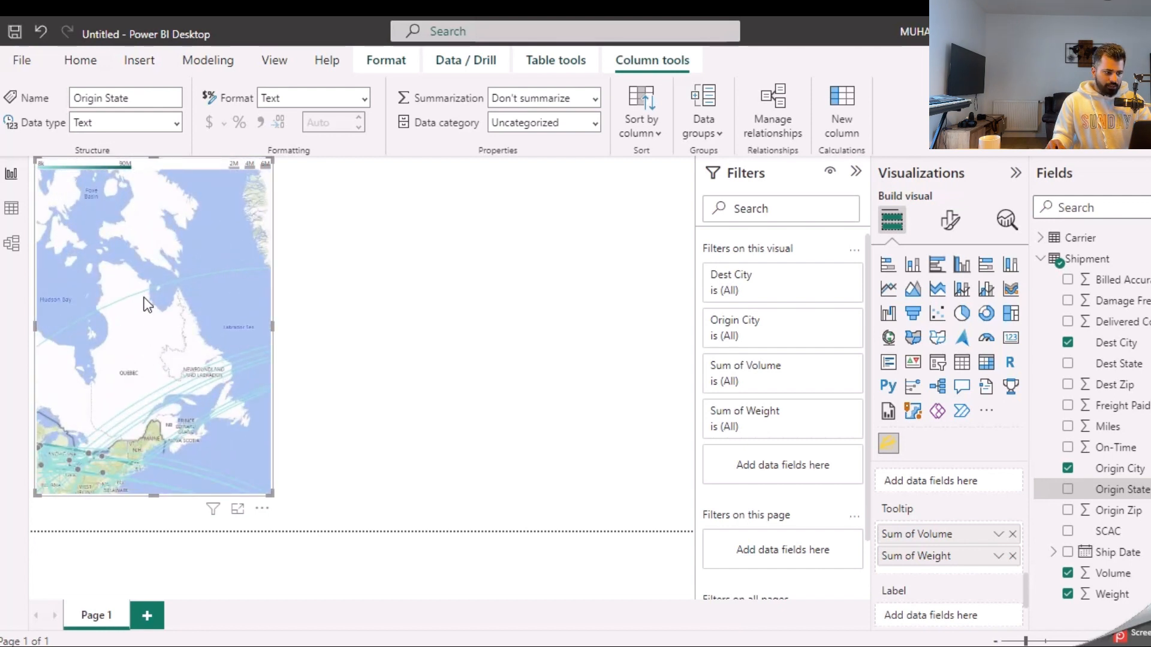
mouse_move(143, 298)
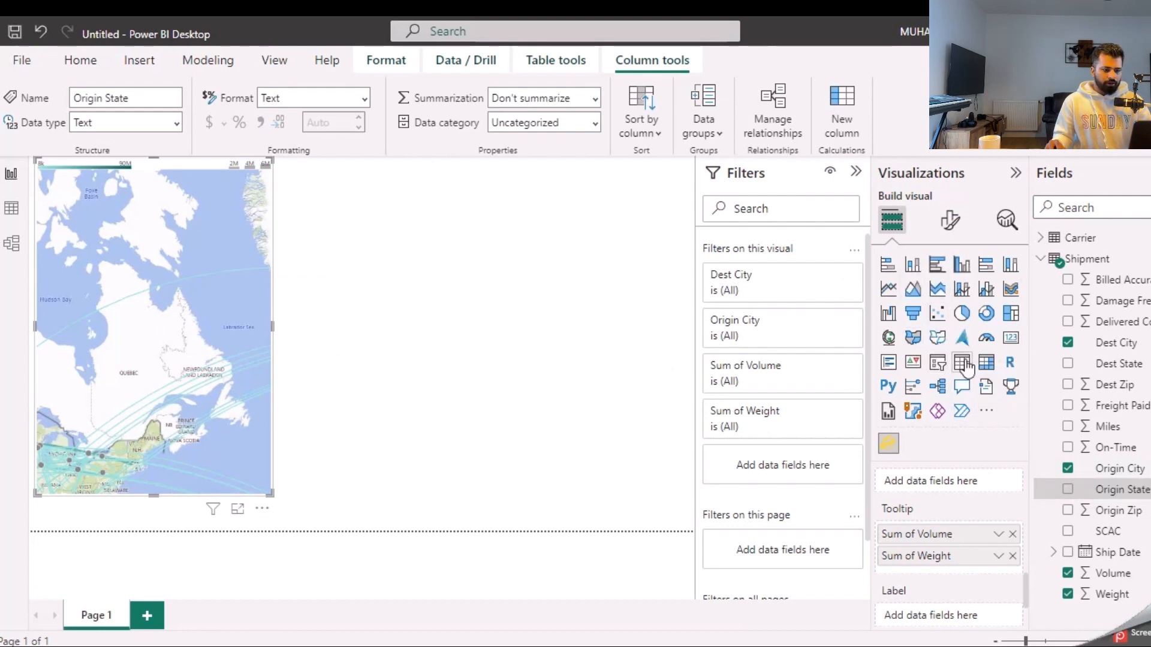
Insert a table visual beside the flow map and make it wider and shorter.
left_click(487, 243)
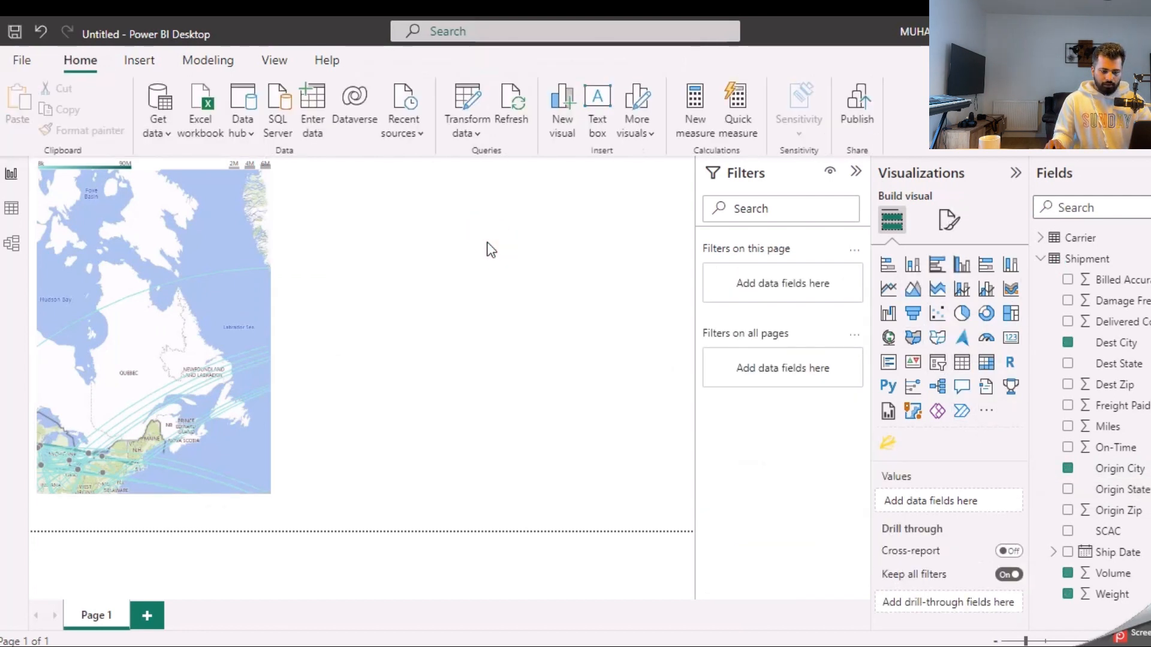
left_click(964, 363)
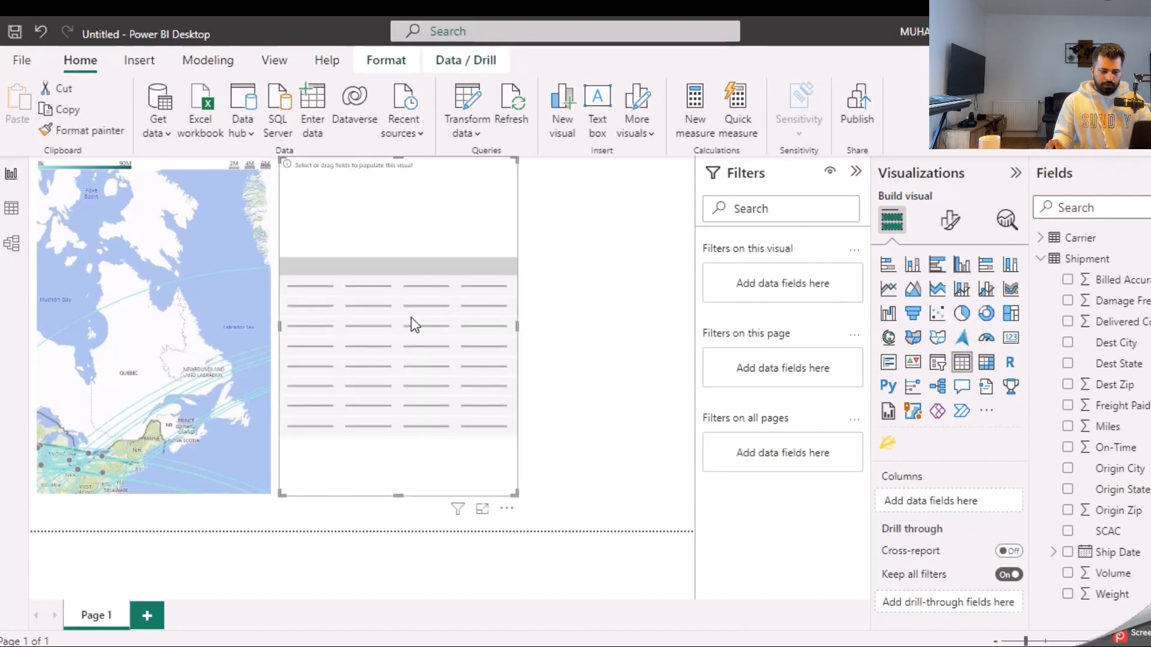
left_click_drag(516, 493, 563, 329)
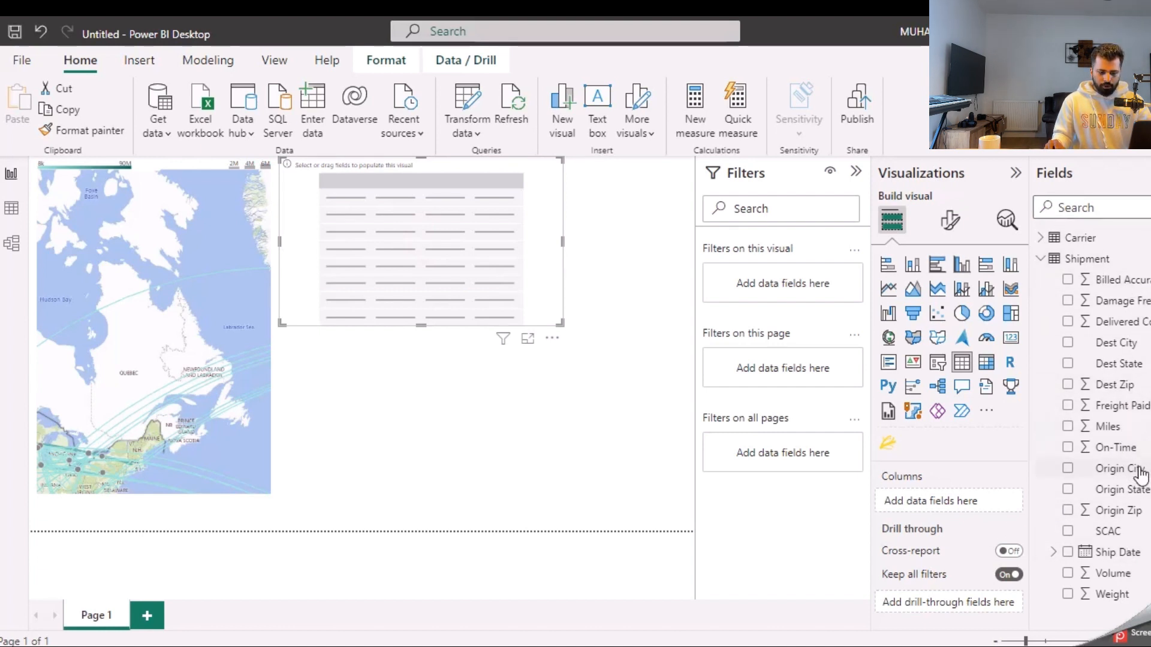
Add the Shipment table's Origin State, Origin City, Dest State and Dest City as the table visual's columns, in that order.
left_click_drag(1134, 472, 957, 512)
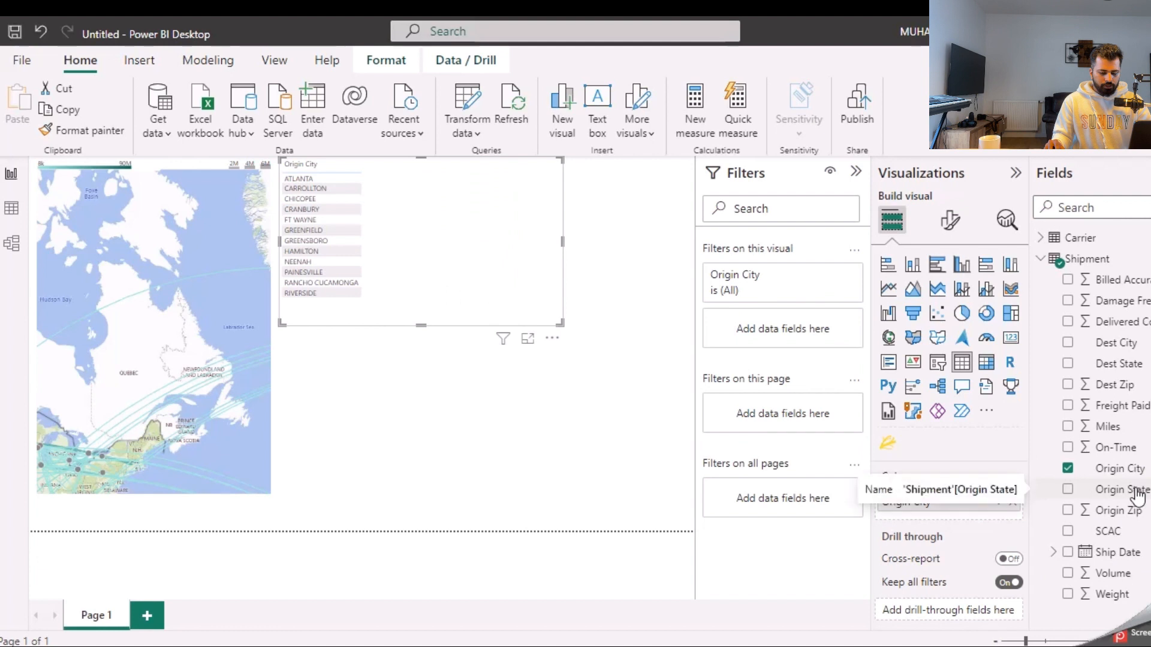
left_click_drag(1130, 483, 973, 494)
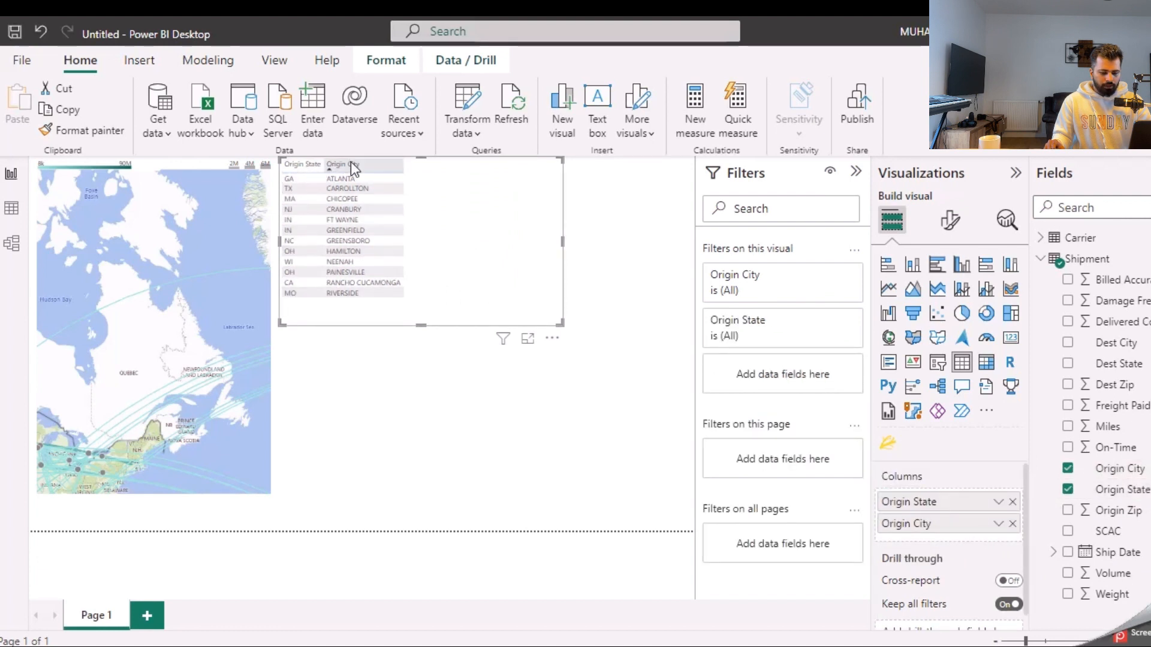
left_click(1127, 345)
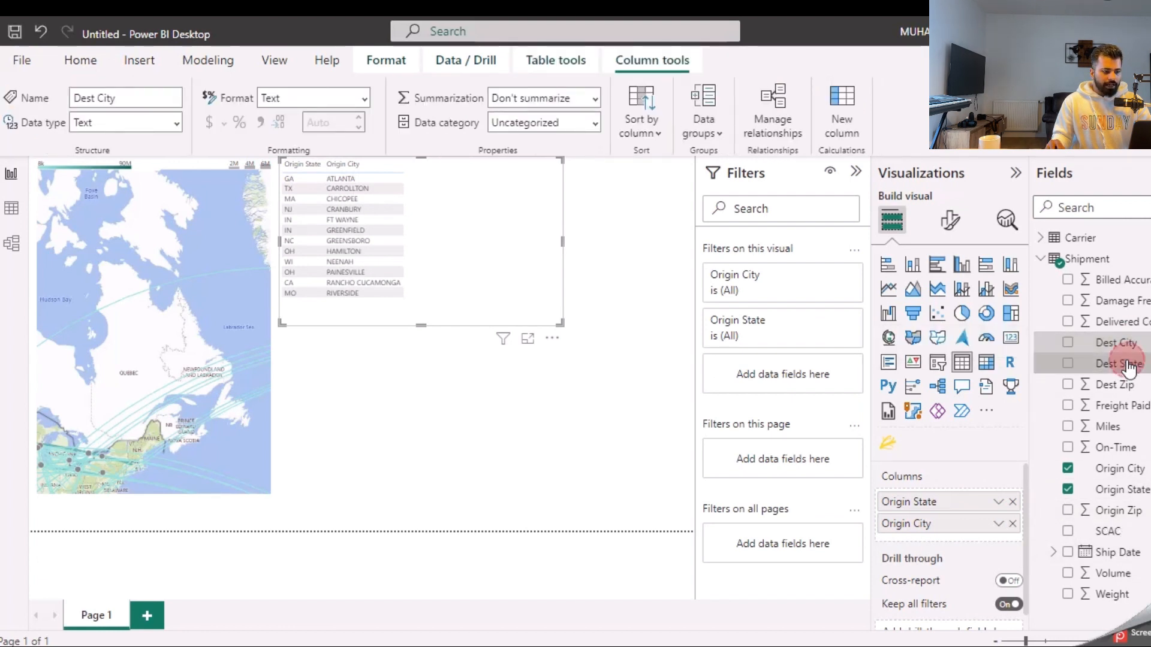
left_click_drag(1116, 364, 959, 545)
left_click_drag(1116, 343, 978, 562)
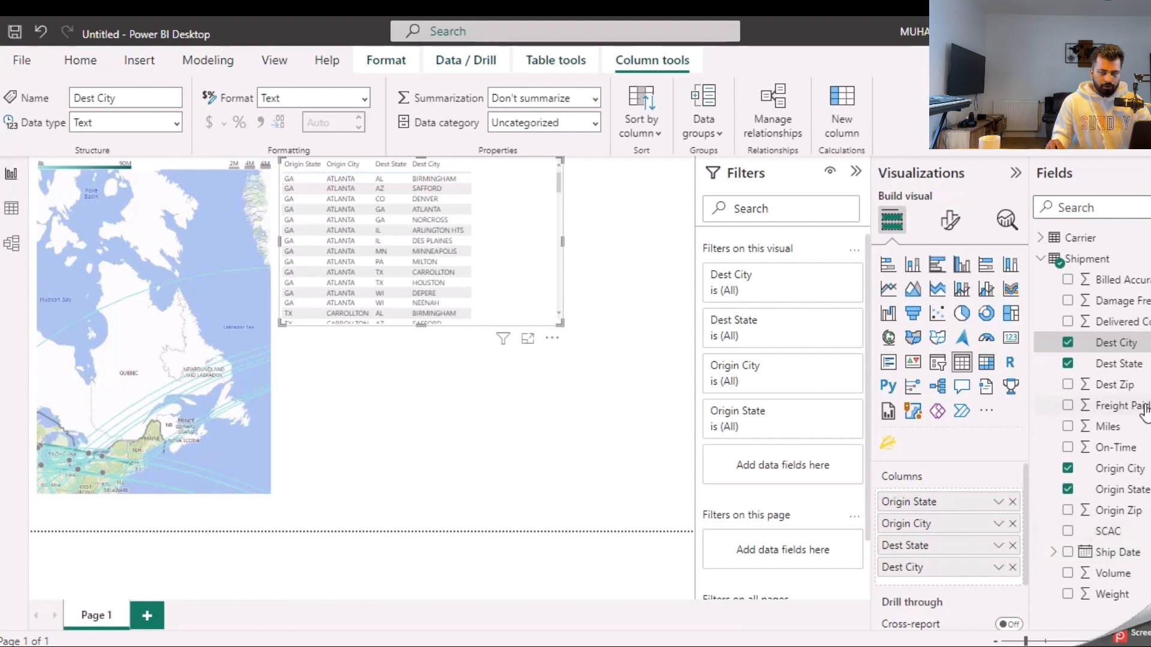
Add Volume and Freight Paid between the table's origin and destination columns and widen the visual to fit all columns.
mouse_move(1121, 585)
left_mouse_down()
mouse_move(1057, 575)
mouse_move(1042, 614)
mouse_move(980, 570)
mouse_move(977, 534)
left_mouse_up()
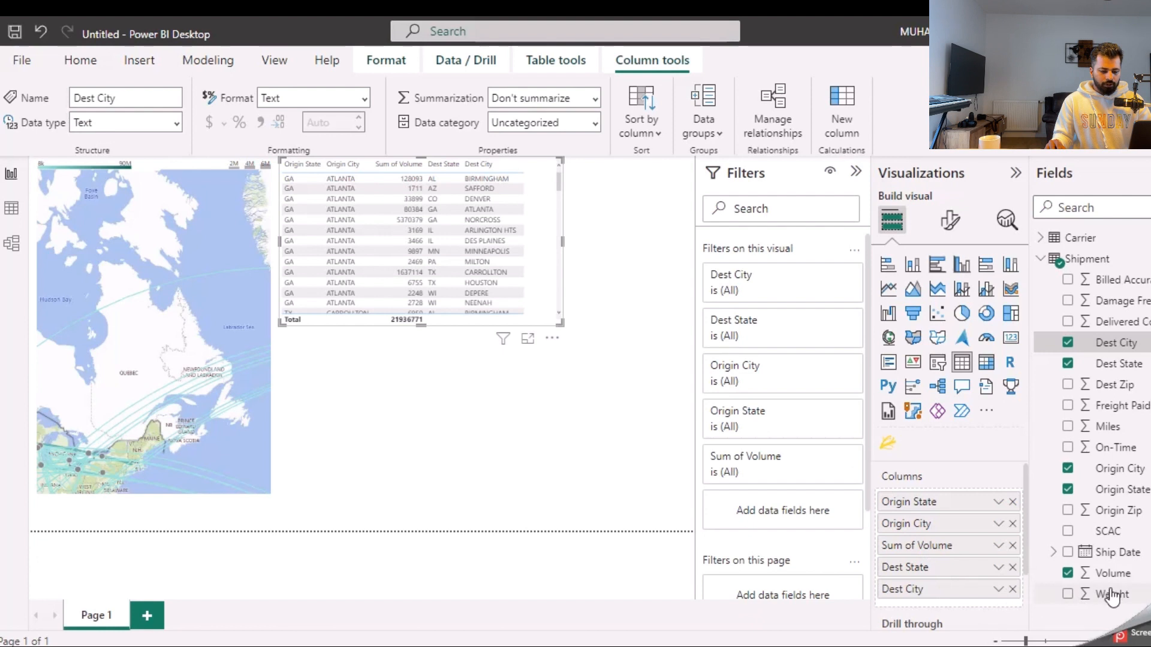
left_click_drag(1110, 597, 1106, 606)
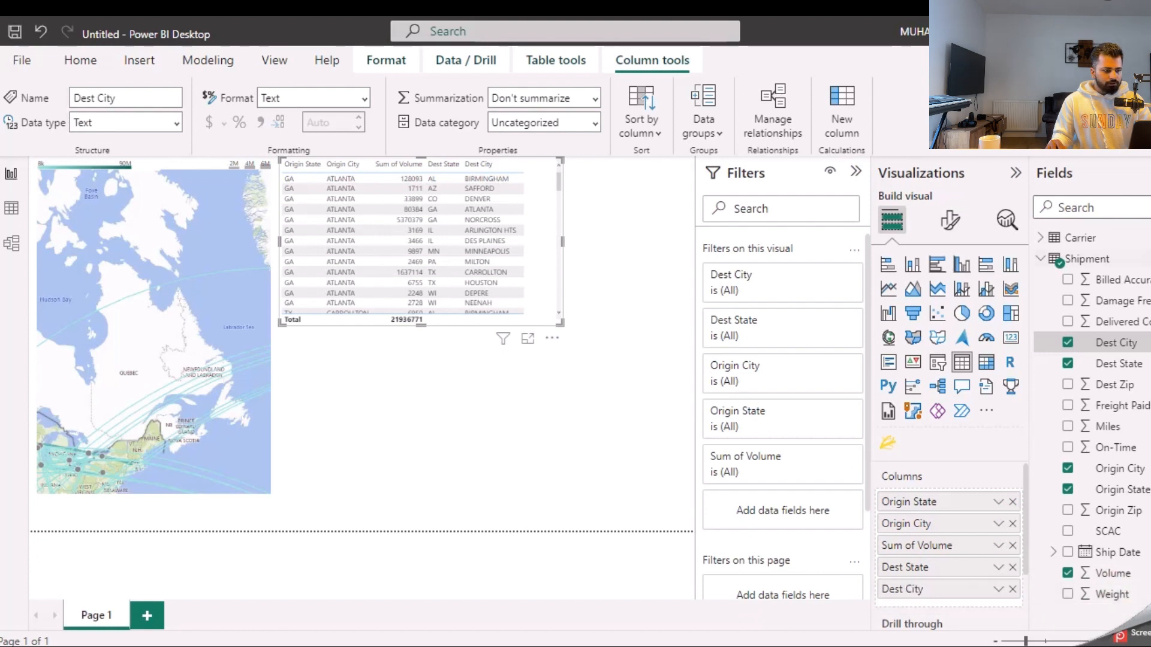
left_click(1126, 204)
type("f")
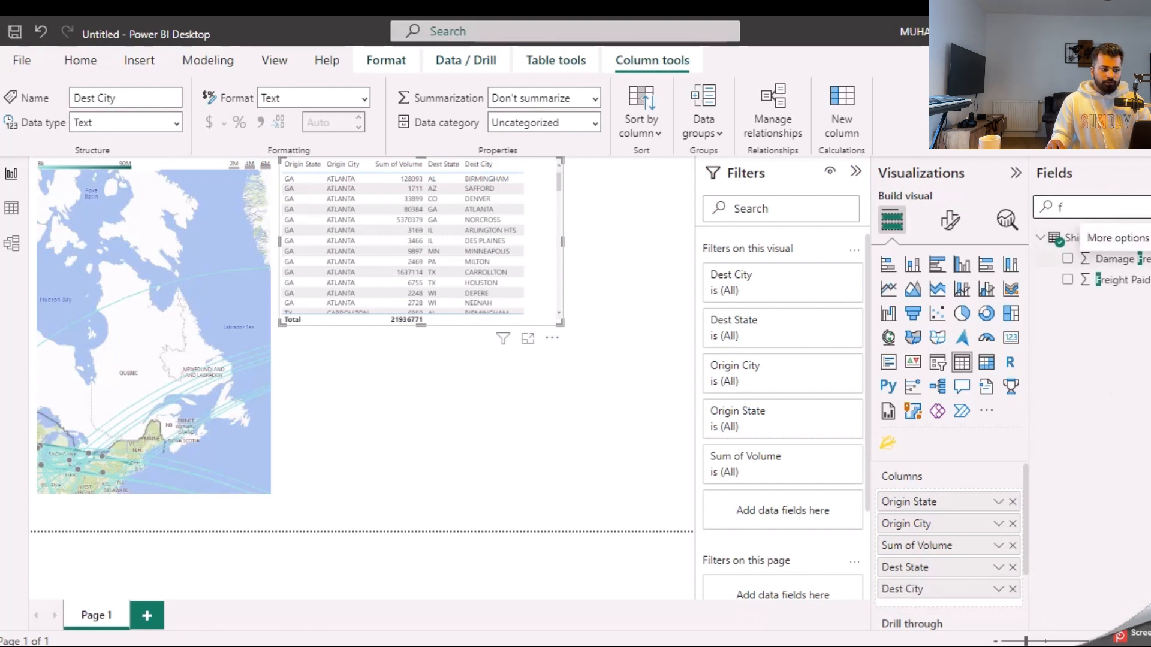
left_click_drag(1130, 292, 969, 561)
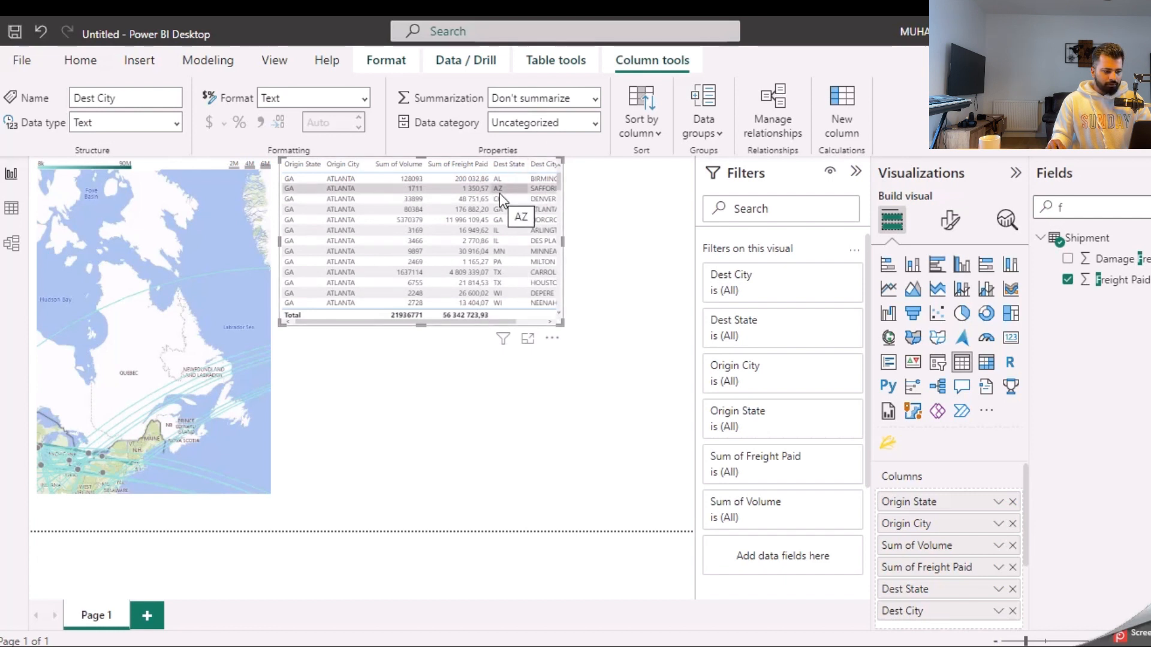
left_click_drag(561, 324, 606, 328)
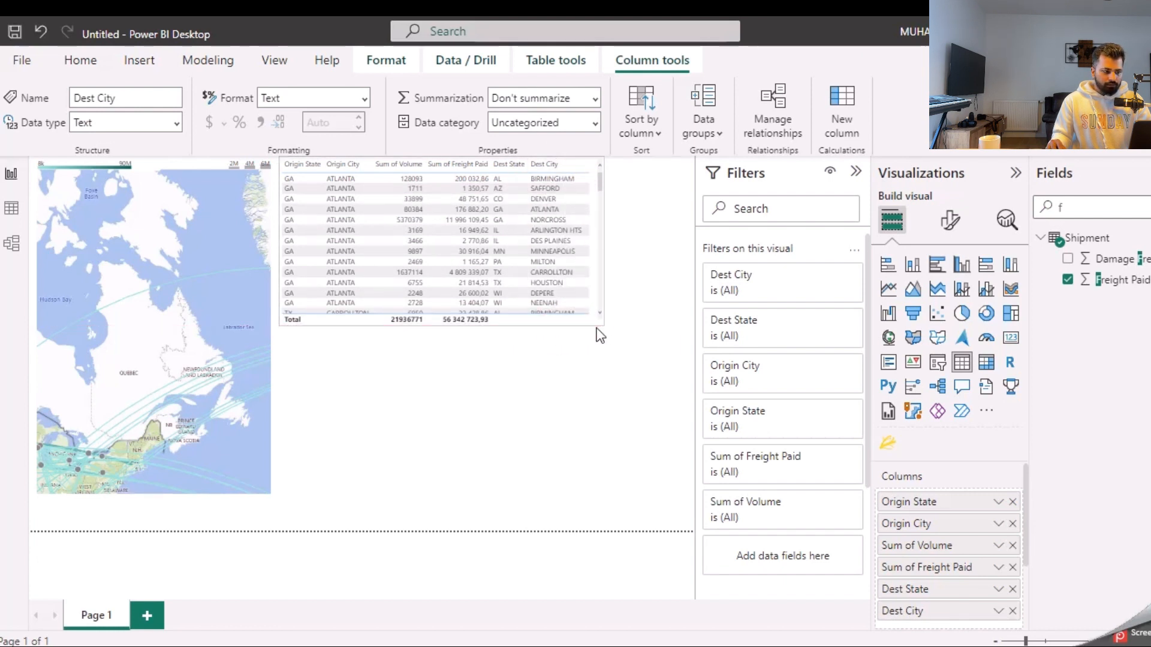
Search the Power BI visuals store for "sankey" and import Microsoft Corporation's Sankey Chart into the report.
left_click(463, 476)
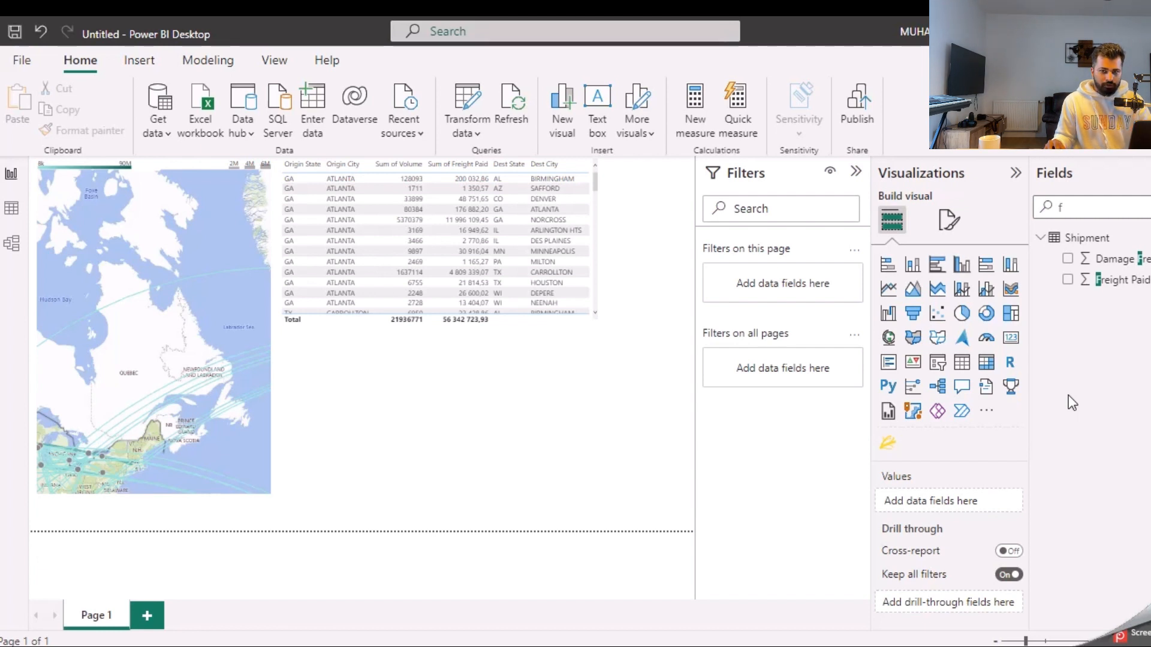
left_click(990, 413)
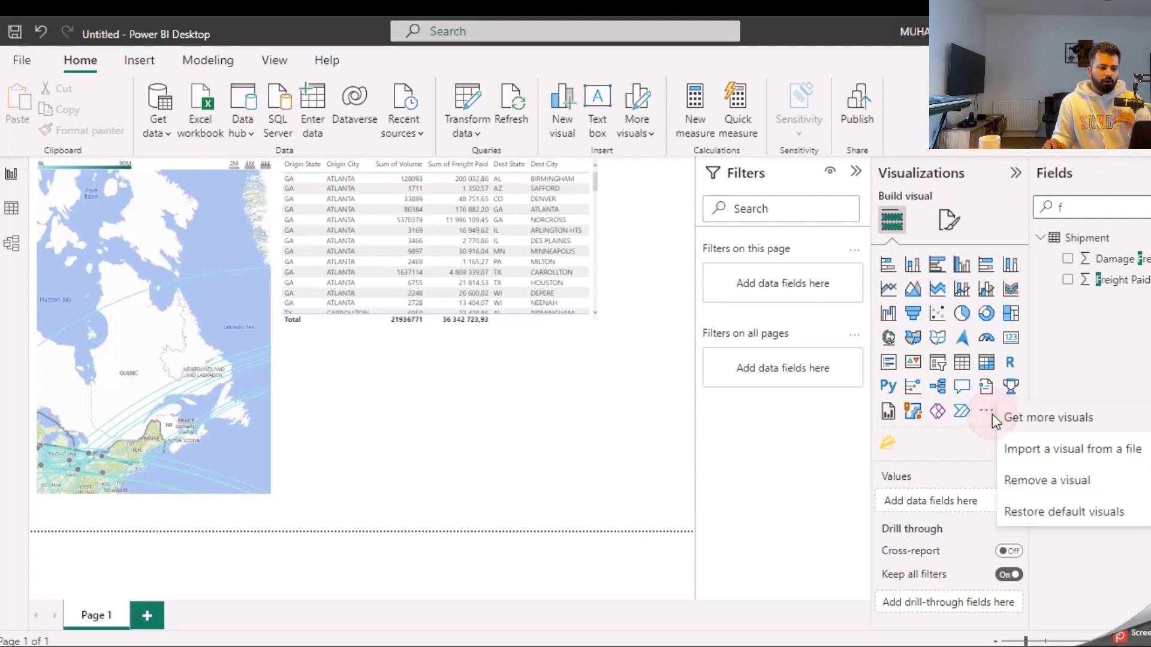
left_click(1001, 417)
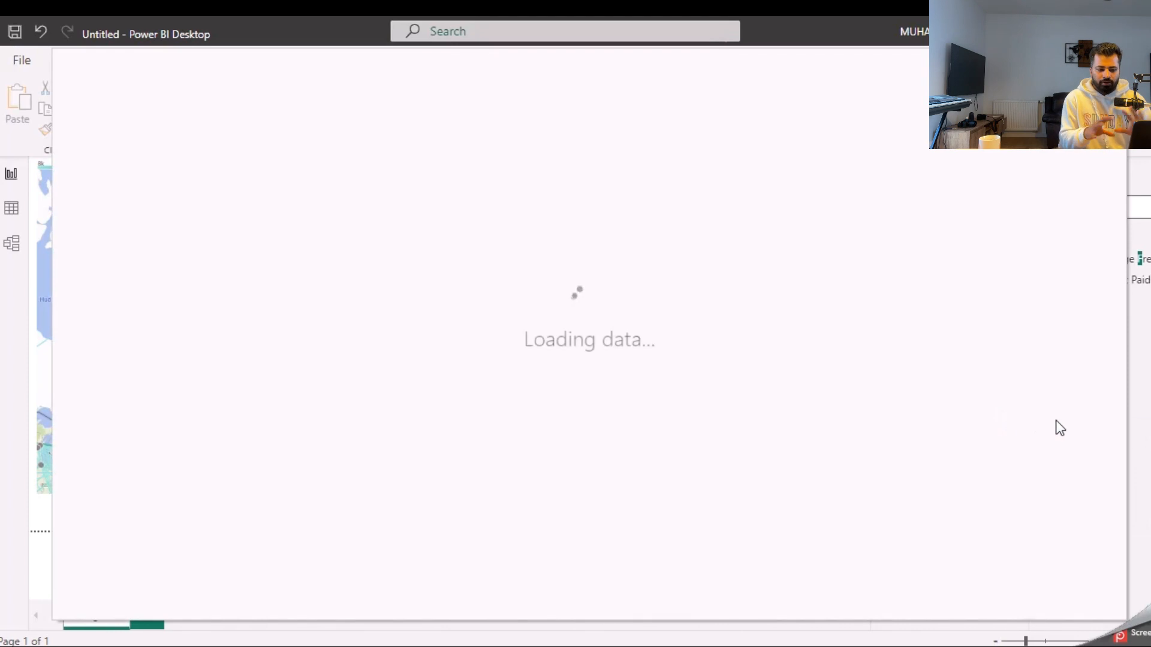
left_click(1017, 182)
type("sankey")
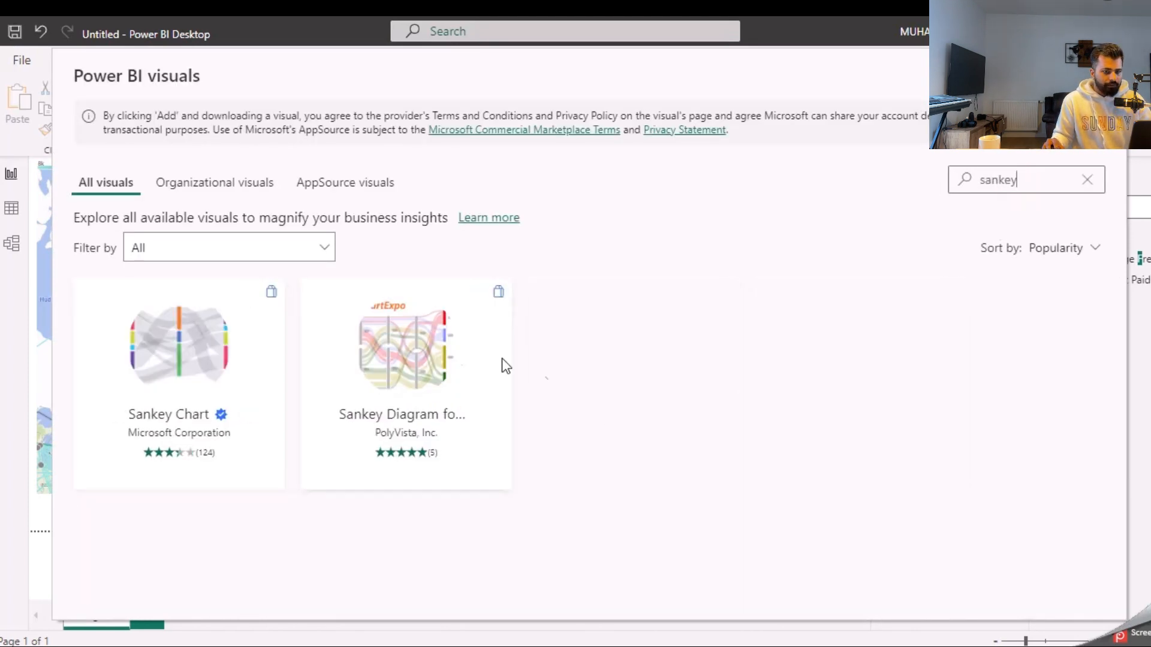
left_click(174, 360)
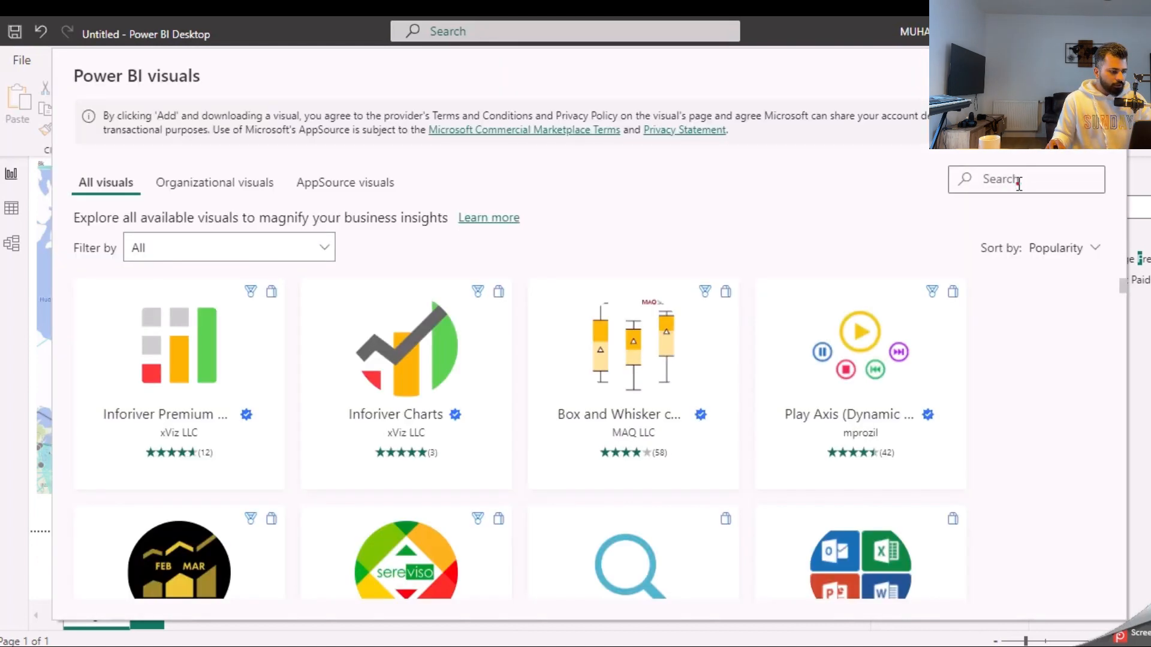
left_click(1019, 182)
type("sankey")
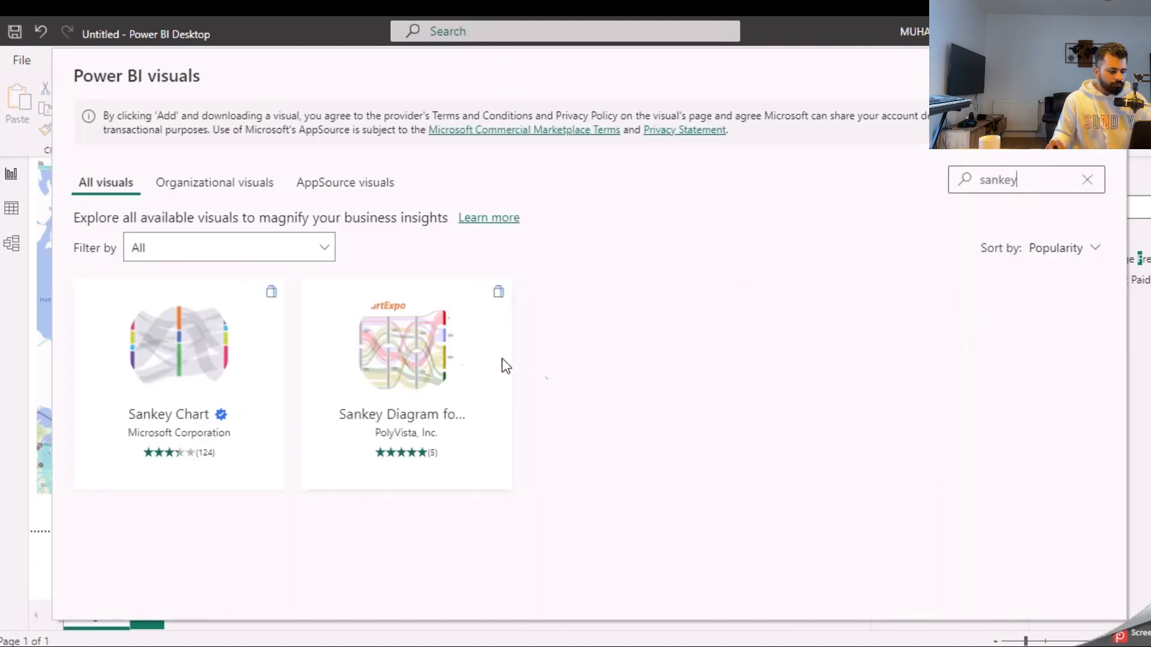
left_click(172, 358)
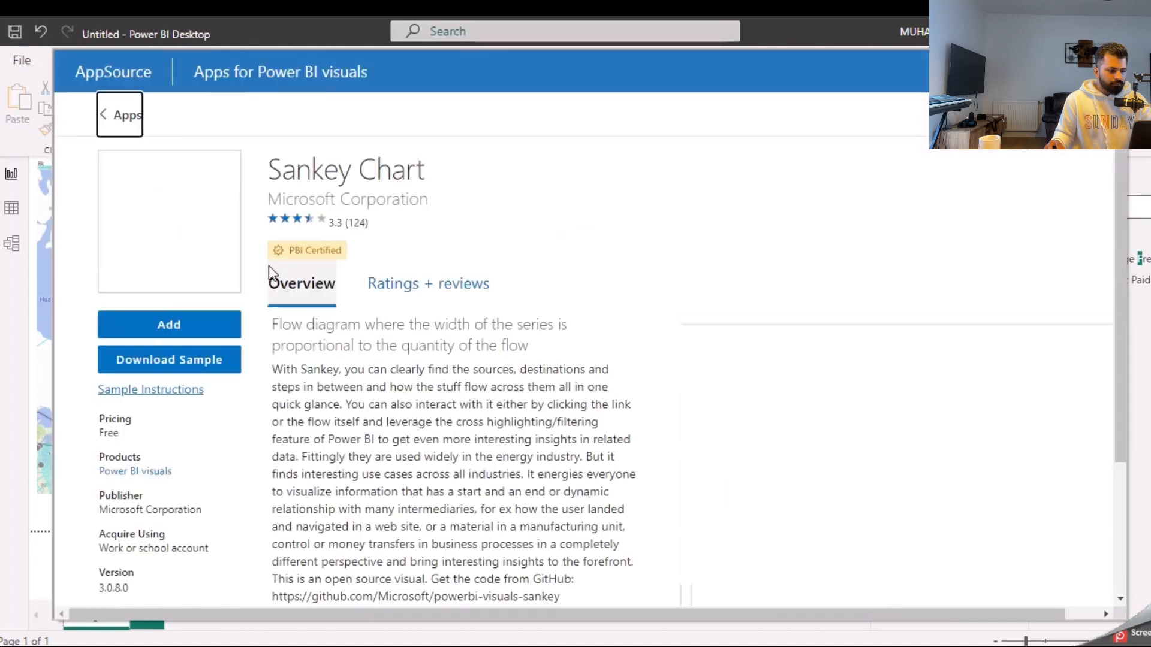
left_click(200, 324)
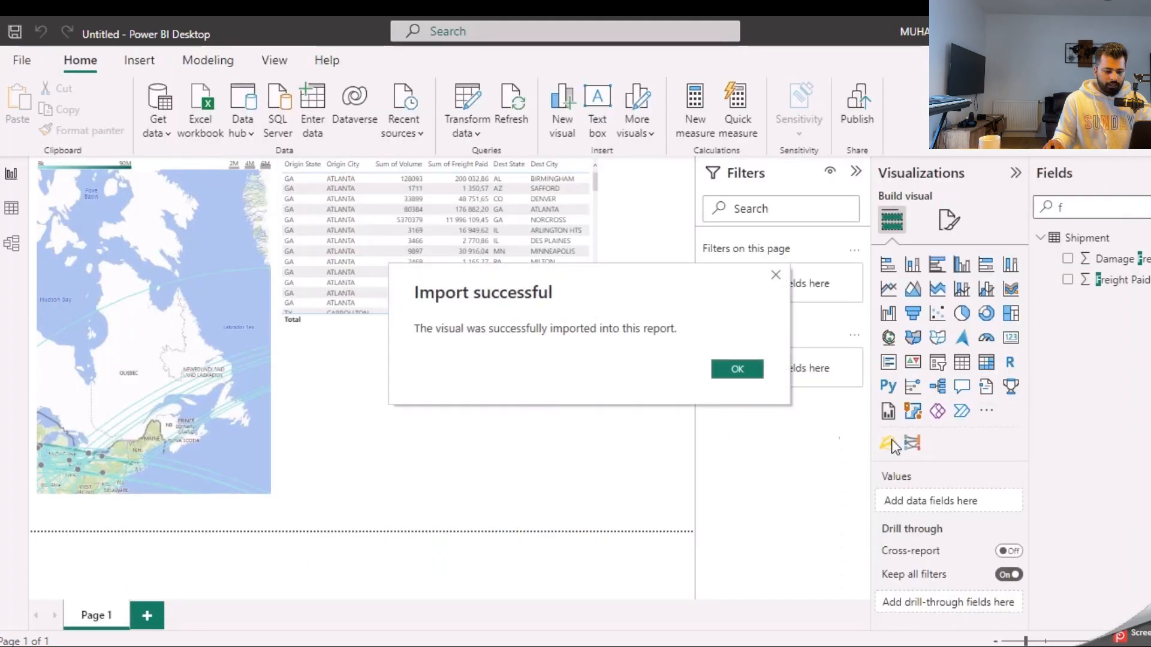
left_click(751, 367)
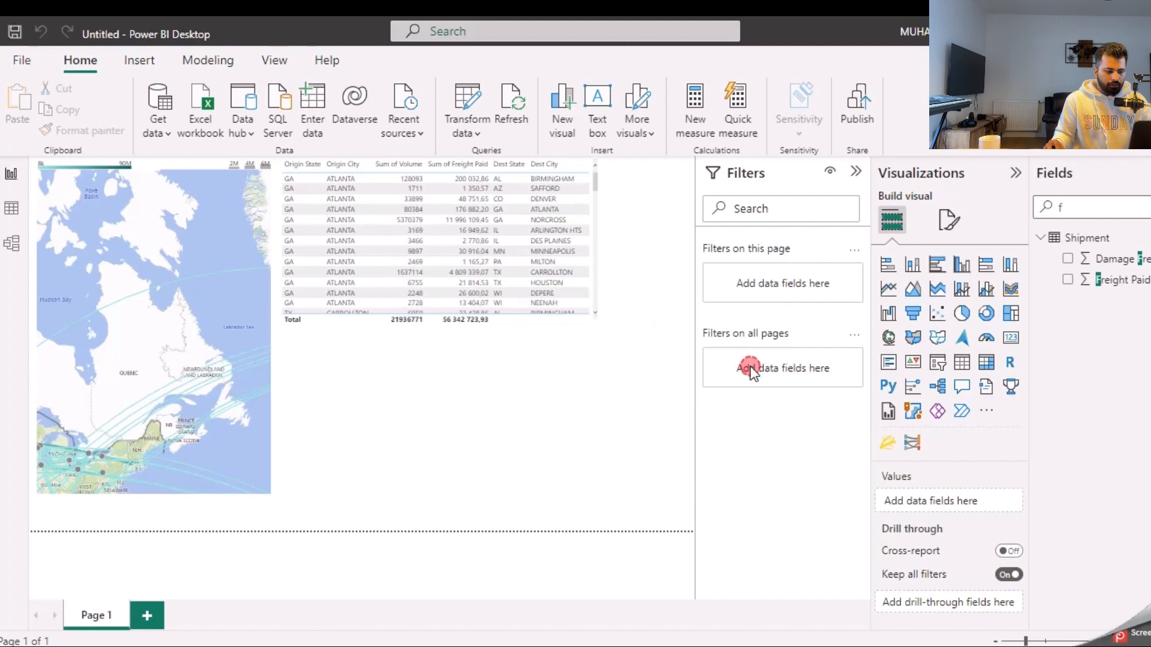
Sort the shipment table by Dest City in ascending order and place an empty Sankey Chart visual below it.
left_click(913, 444)
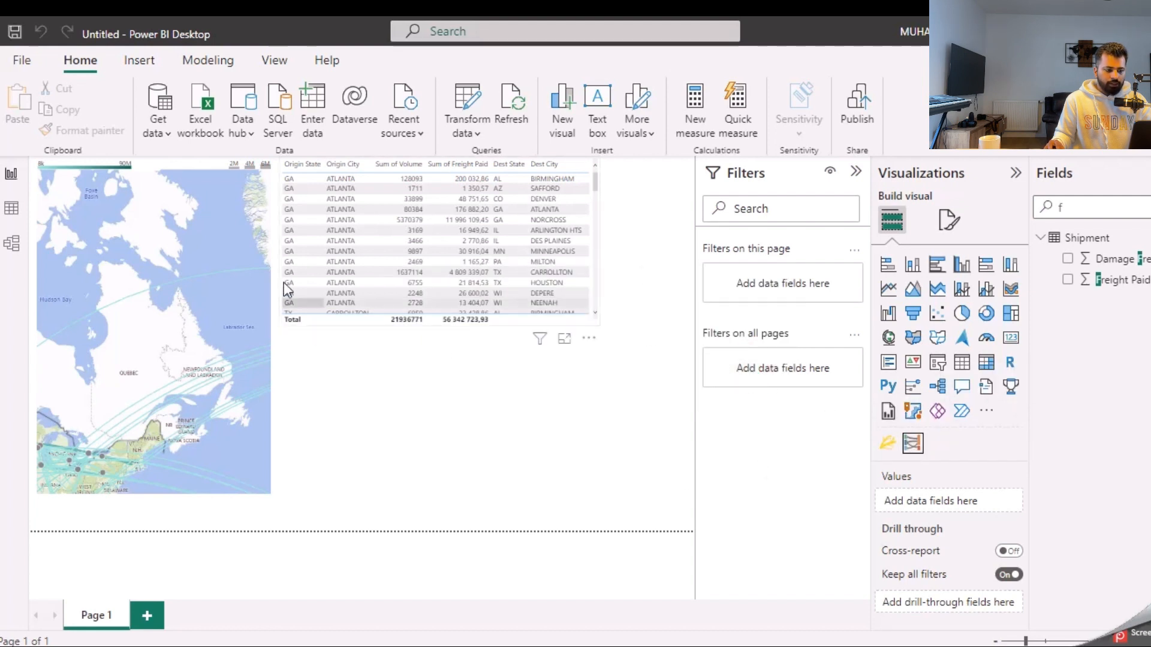
left_click(650, 258)
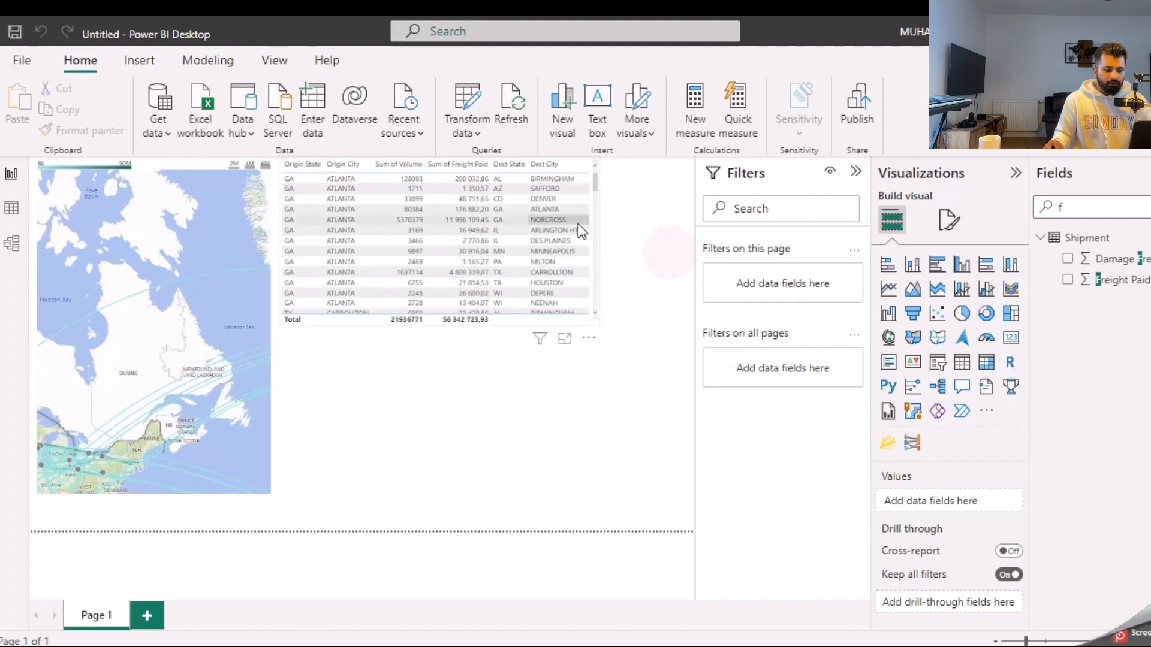
left_click(582, 163)
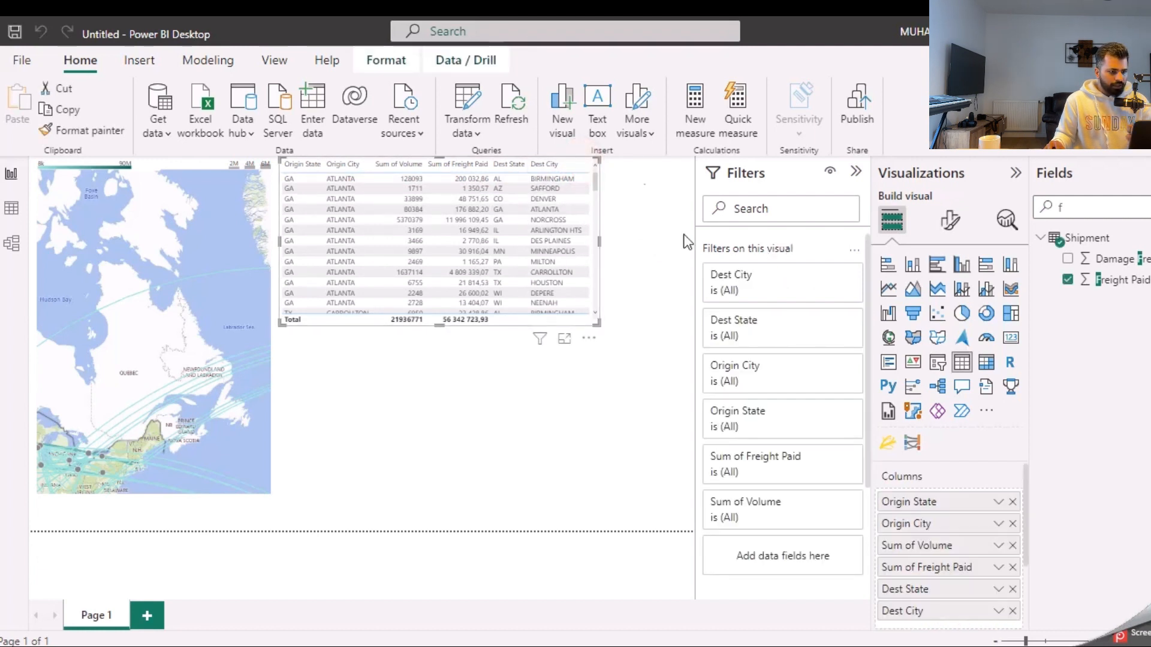
left_click(652, 181)
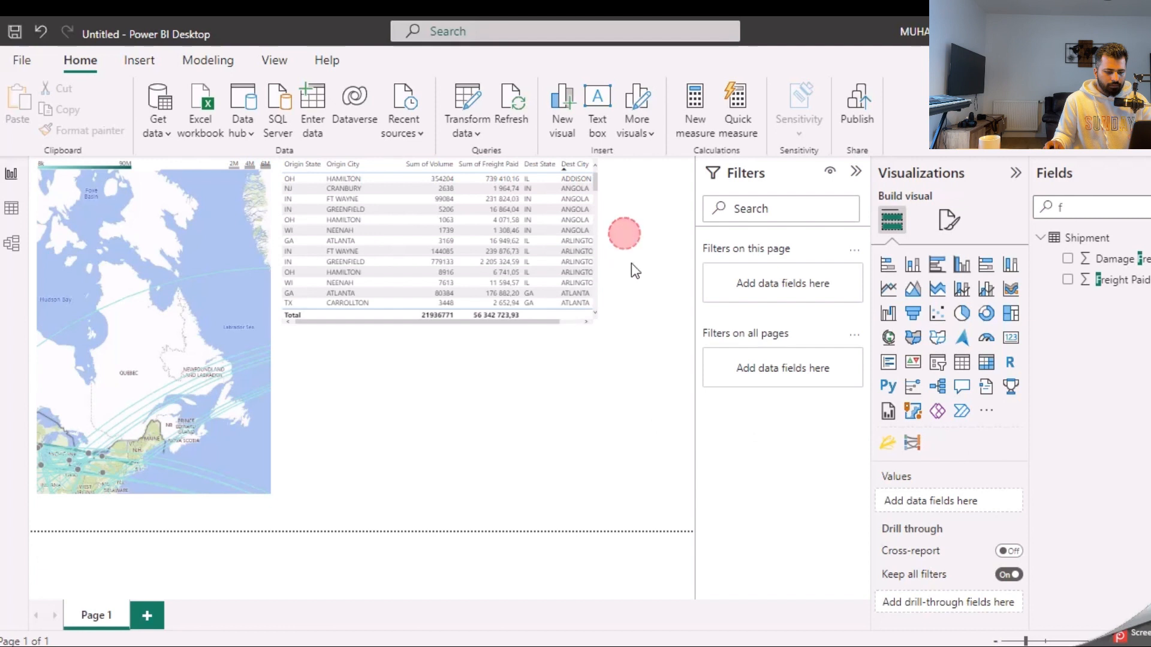
left_click(913, 443)
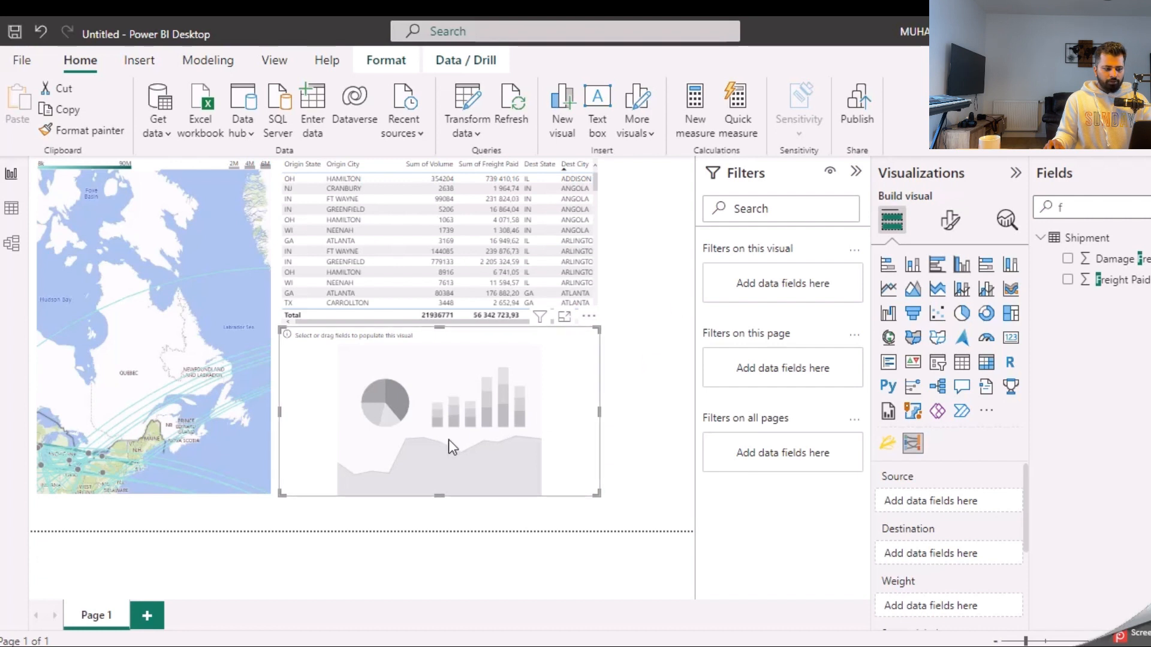
left_click(648, 248)
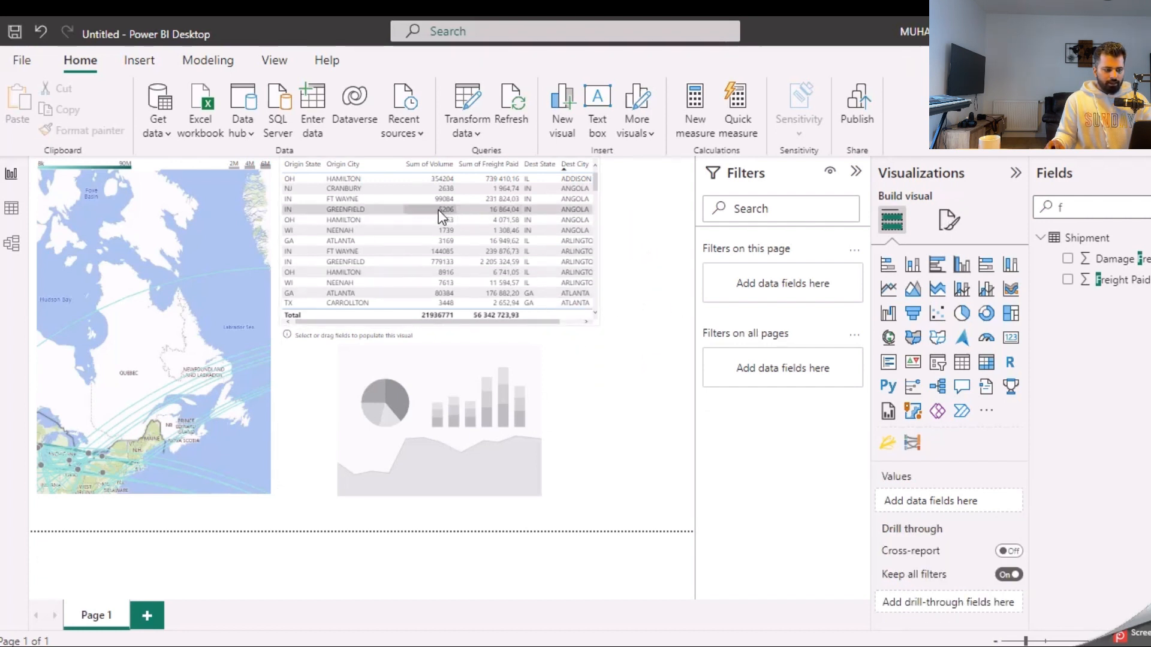
Cross-filter the flow map with the table's Ft Wayne–Angola, Atlanta and Greenfield–Arlington rows, inspect the Atlanta flow line and clear the selection.
left_click(356, 199)
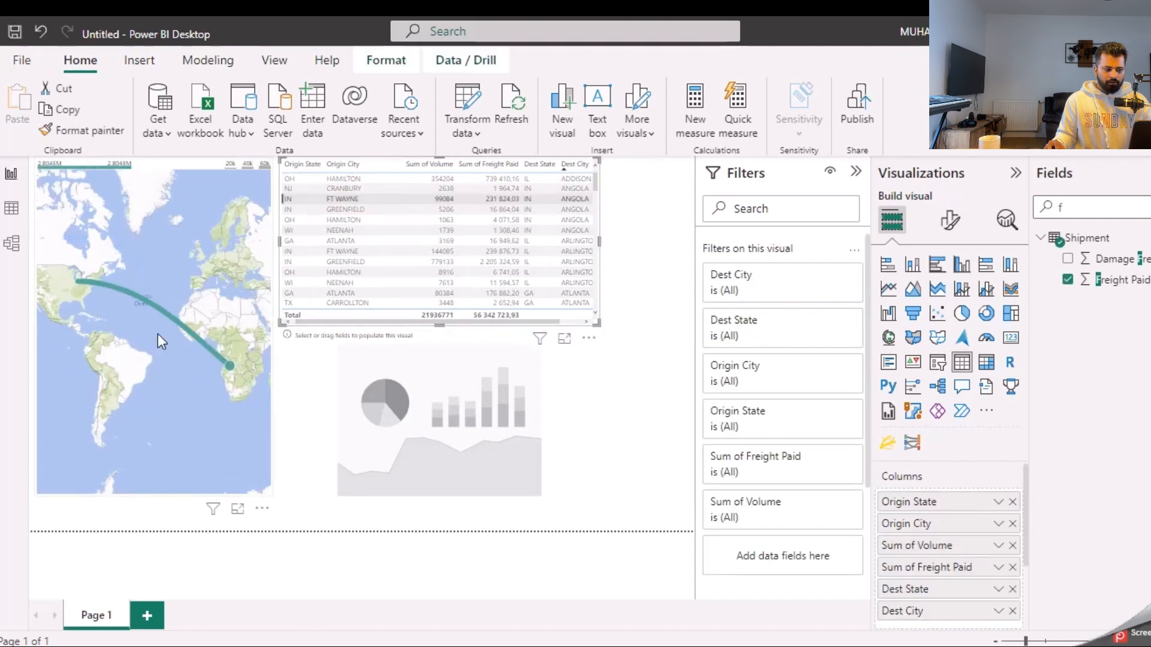
left_click(449, 239)
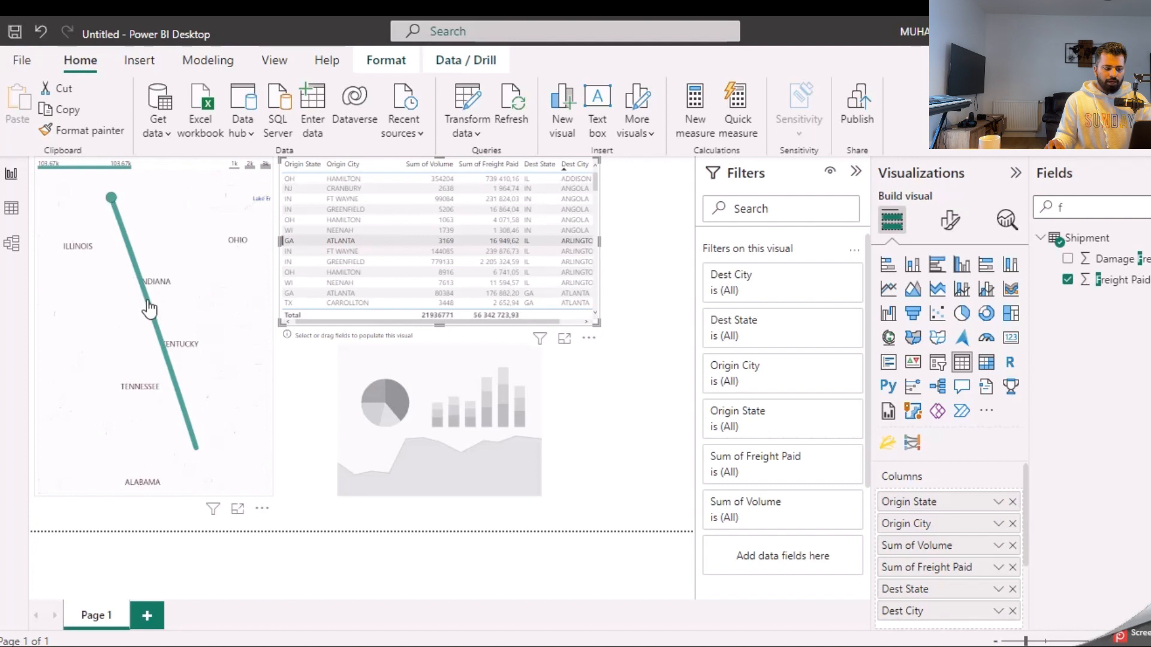
mouse_move(149, 309)
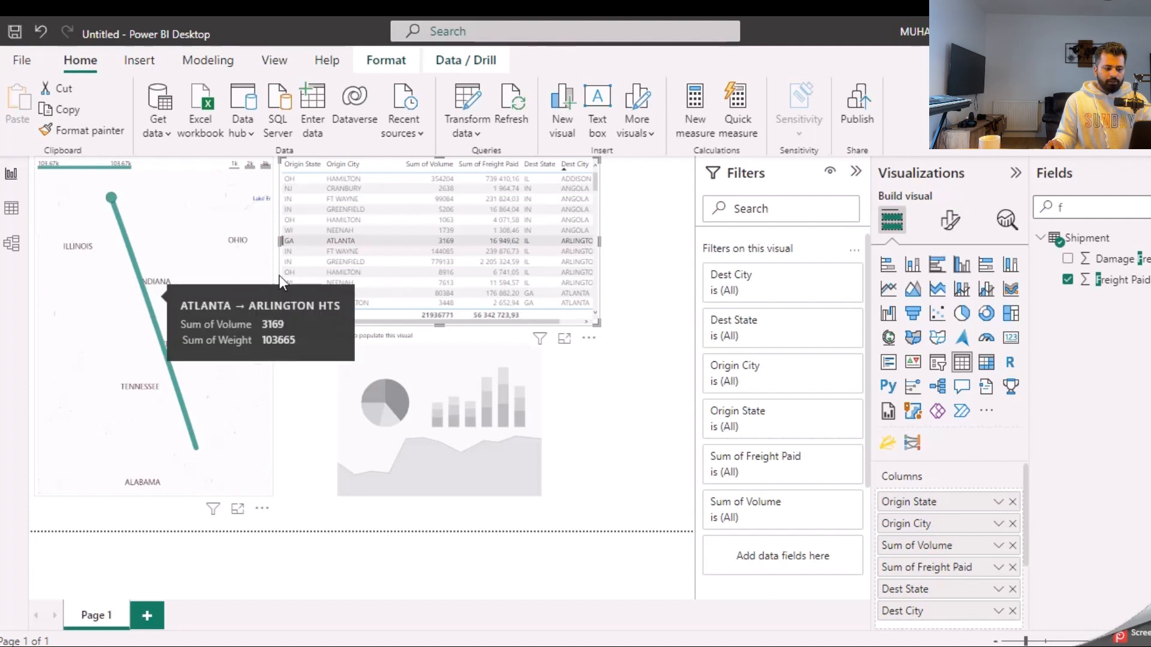
left_click(432, 261)
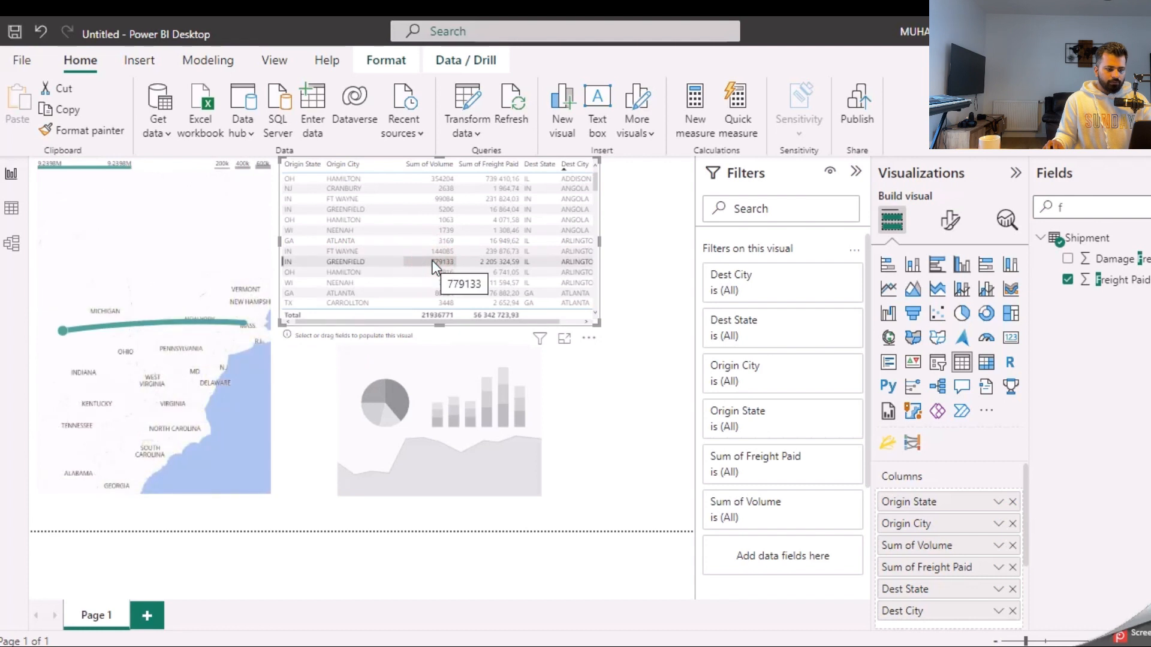
left_click(645, 228)
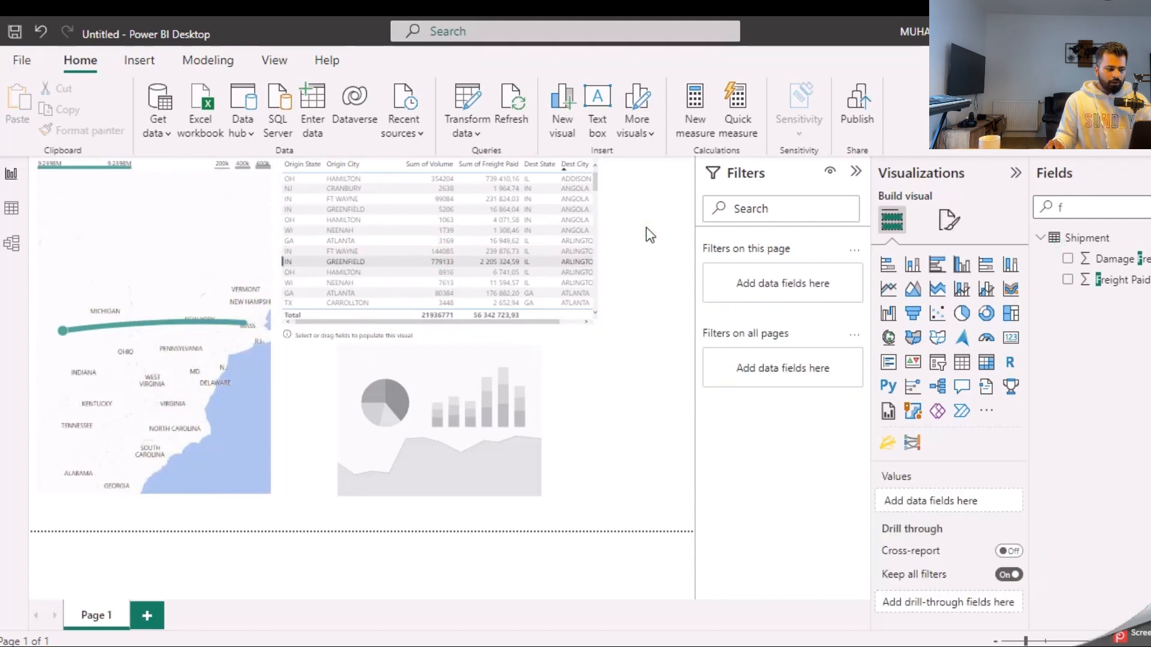
left_click(626, 326)
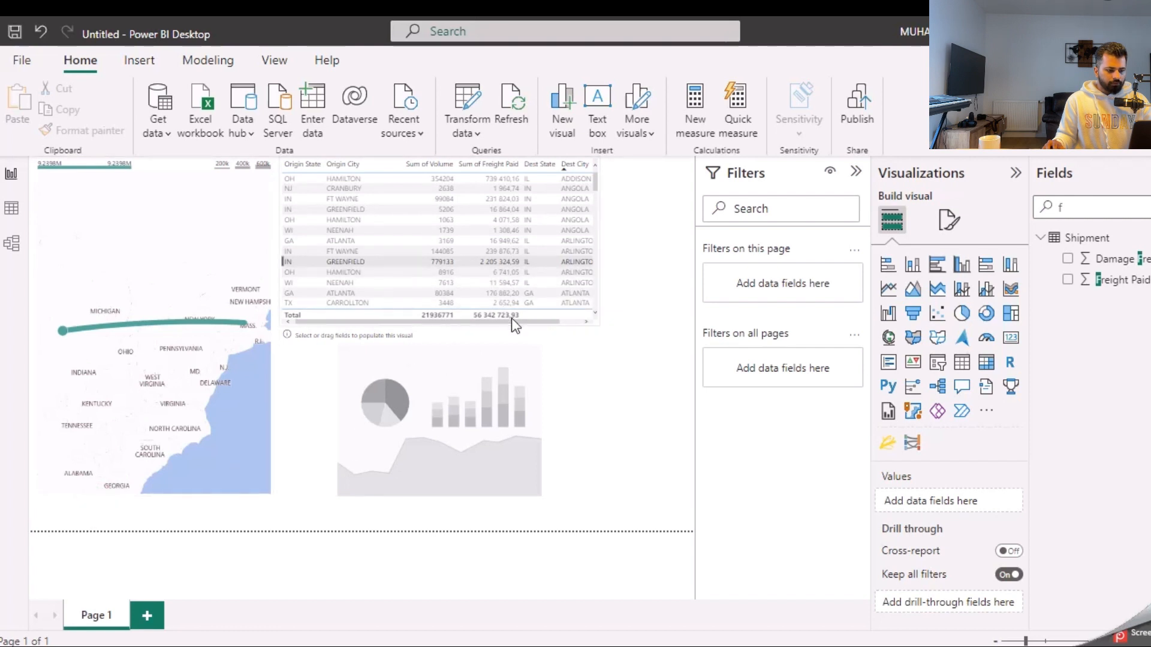
left_click(578, 325)
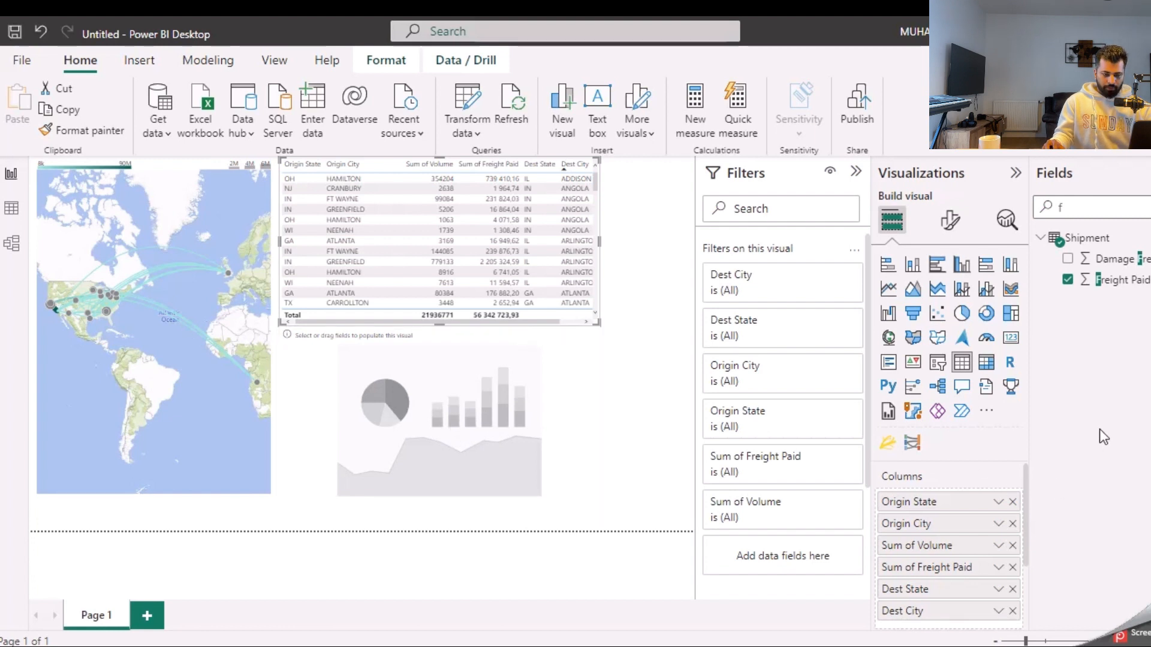
Set Origin State as the Sankey chart's source and Dest State as its destination.
left_click(401, 427)
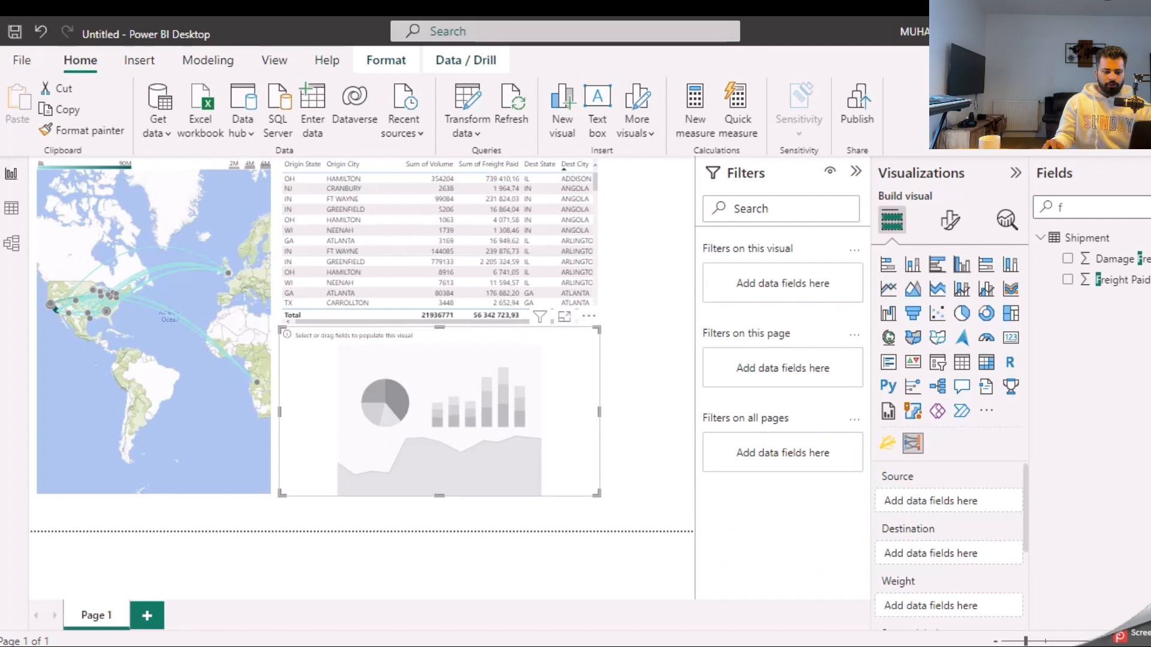
left_click(1150, 211)
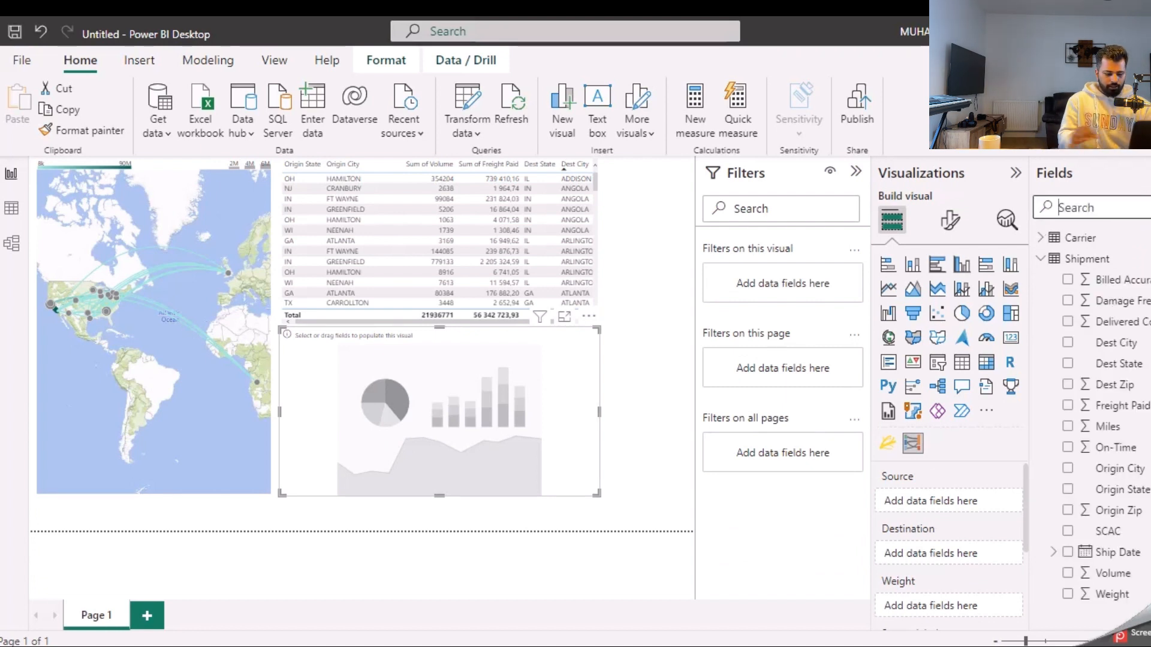
type("or")
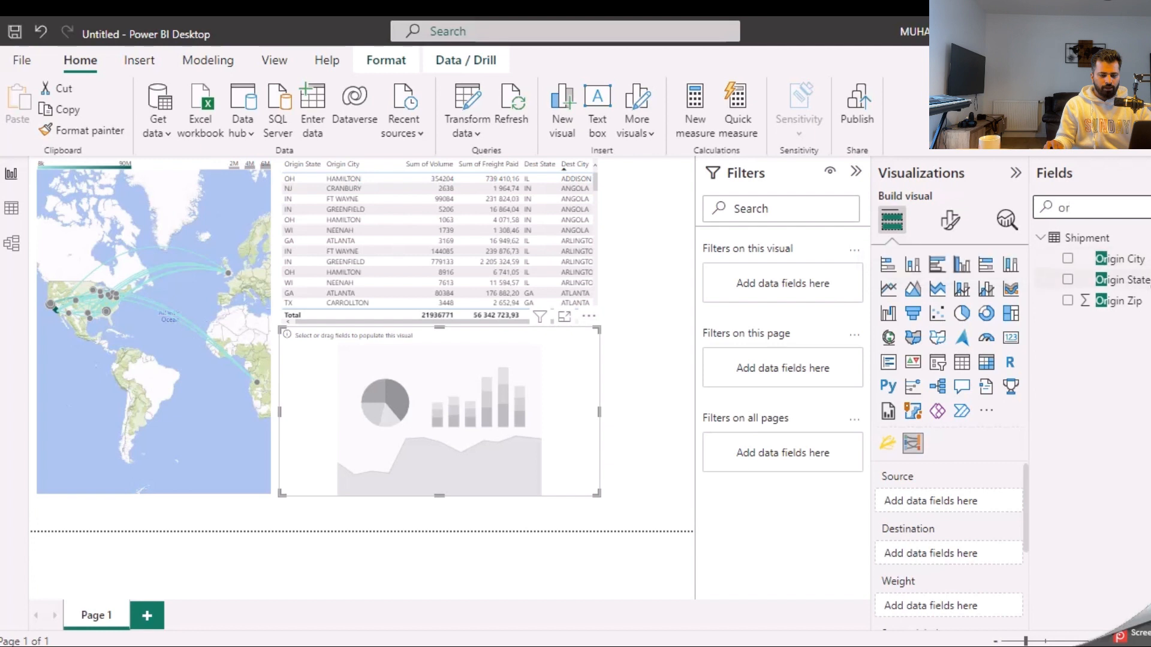
left_click_drag(1121, 280, 984, 501)
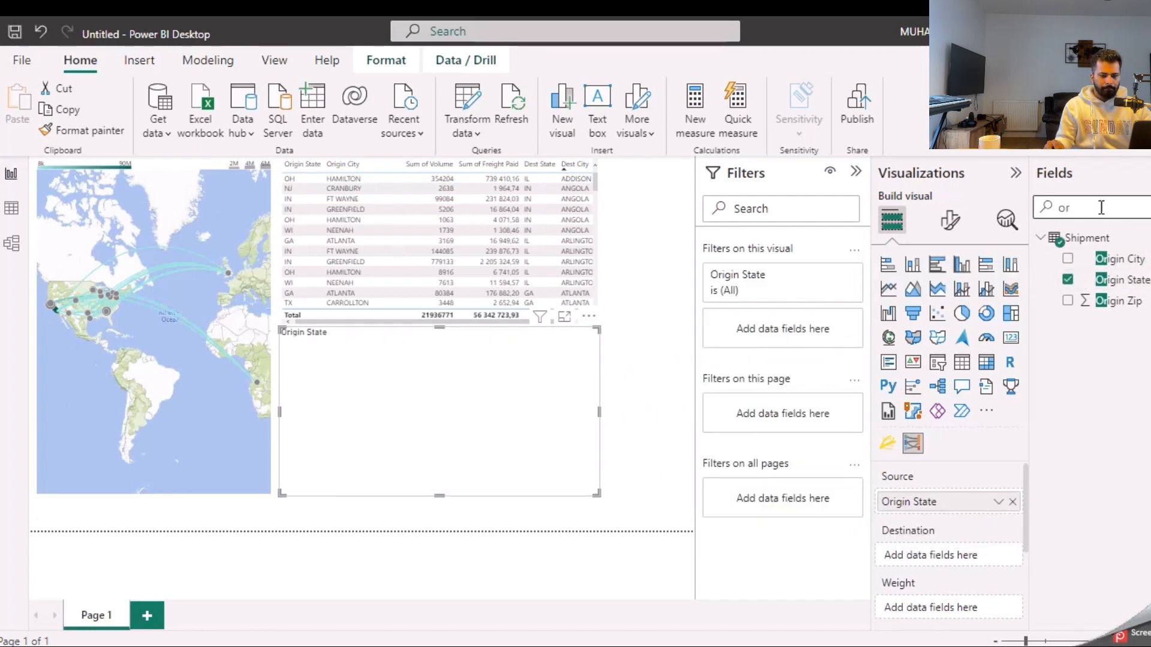
left_click_drag(1101, 208, 1045, 211)
type("des")
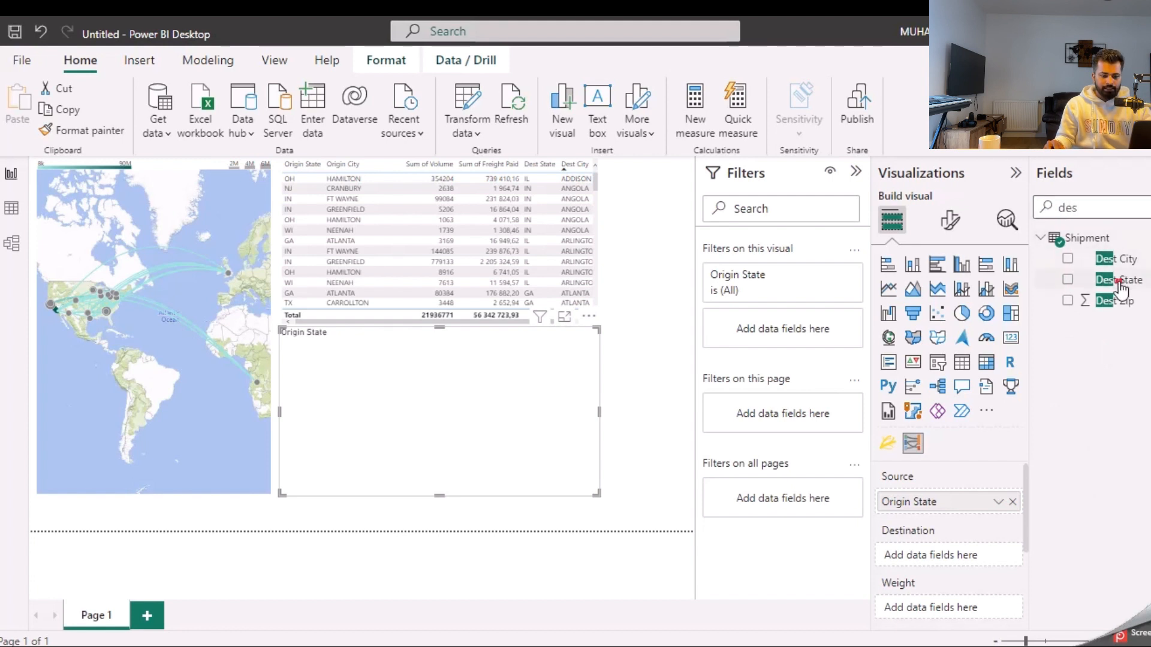
left_click_drag(1116, 280, 956, 557)
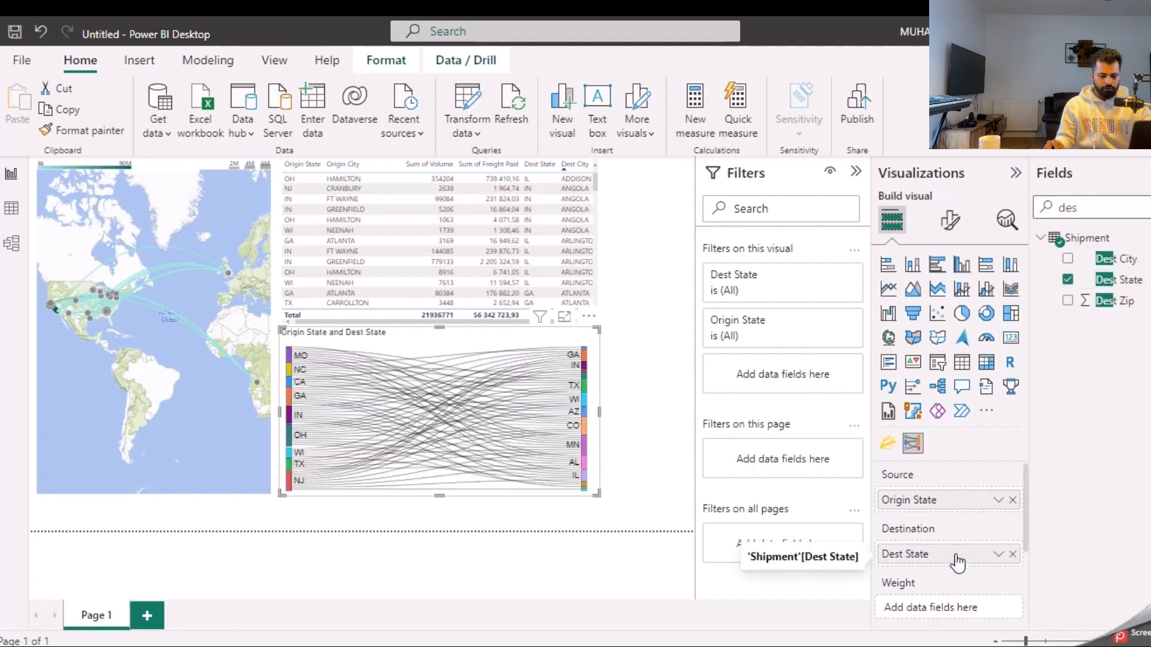
Weight the Sankey chart by Volume and enlarge the visual to the page's lower-right corner.
scroll(956, 560, "down", 1)
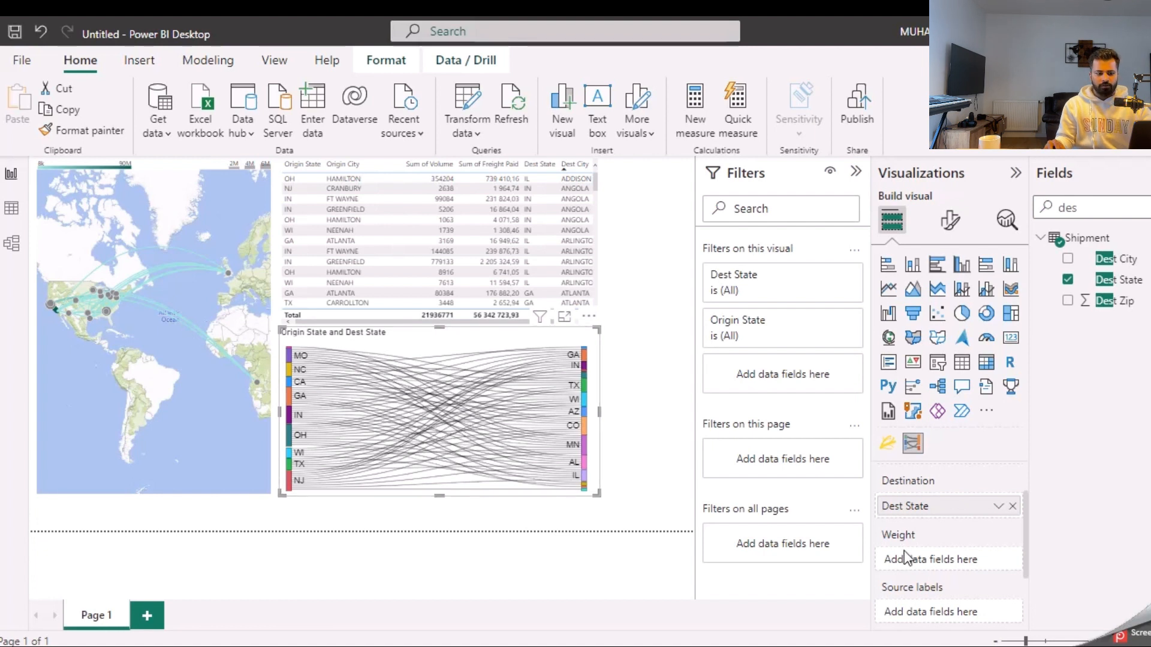
double_click(1103, 208)
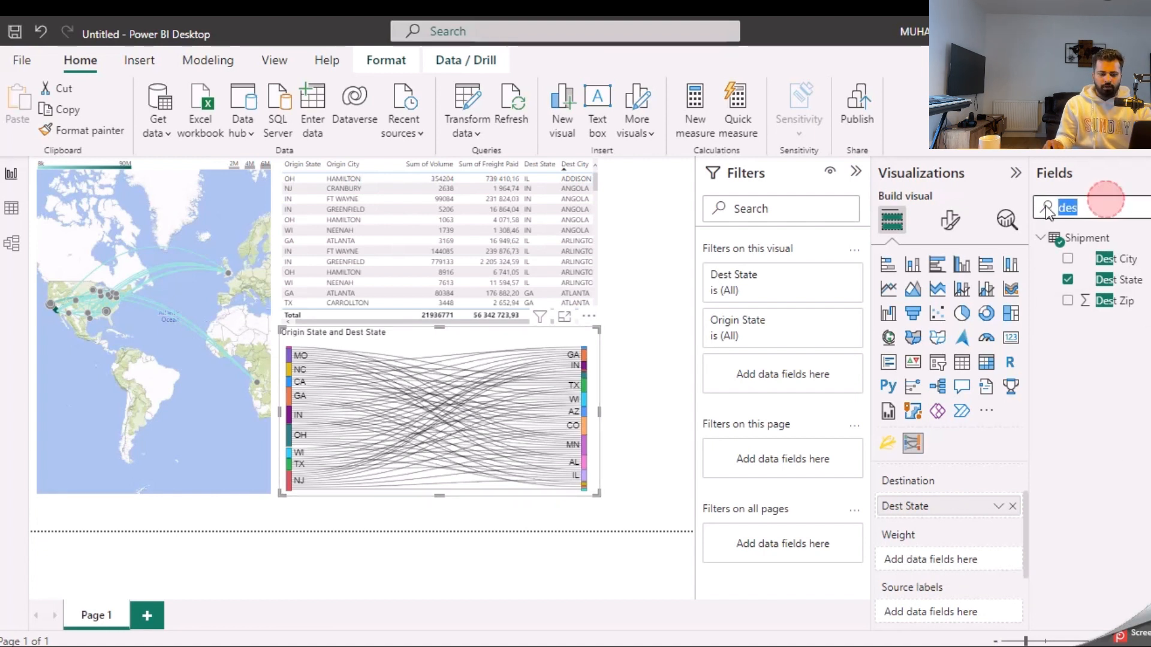
type("vol")
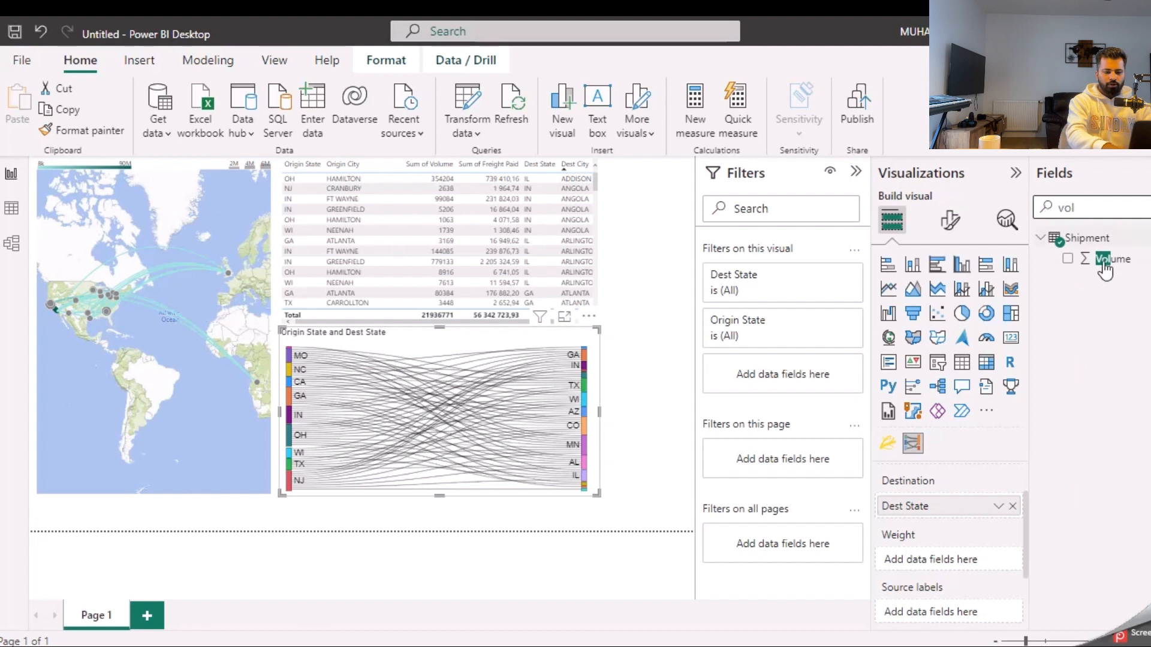
left_click_drag(1110, 261, 951, 566)
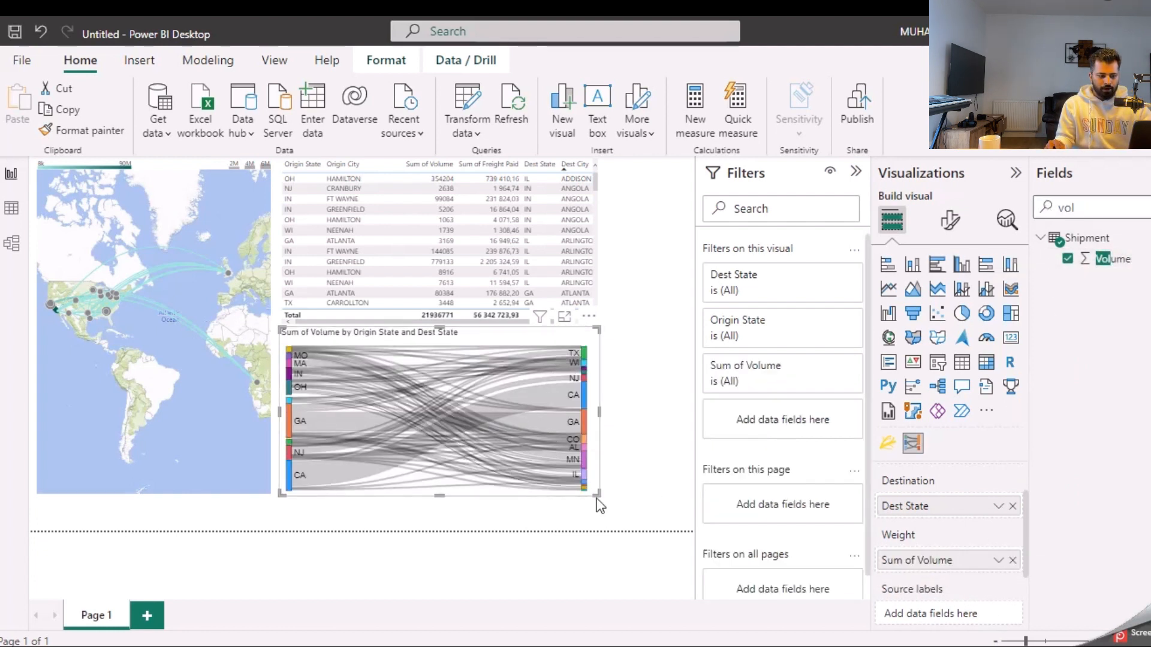
left_click_drag(597, 497, 691, 534)
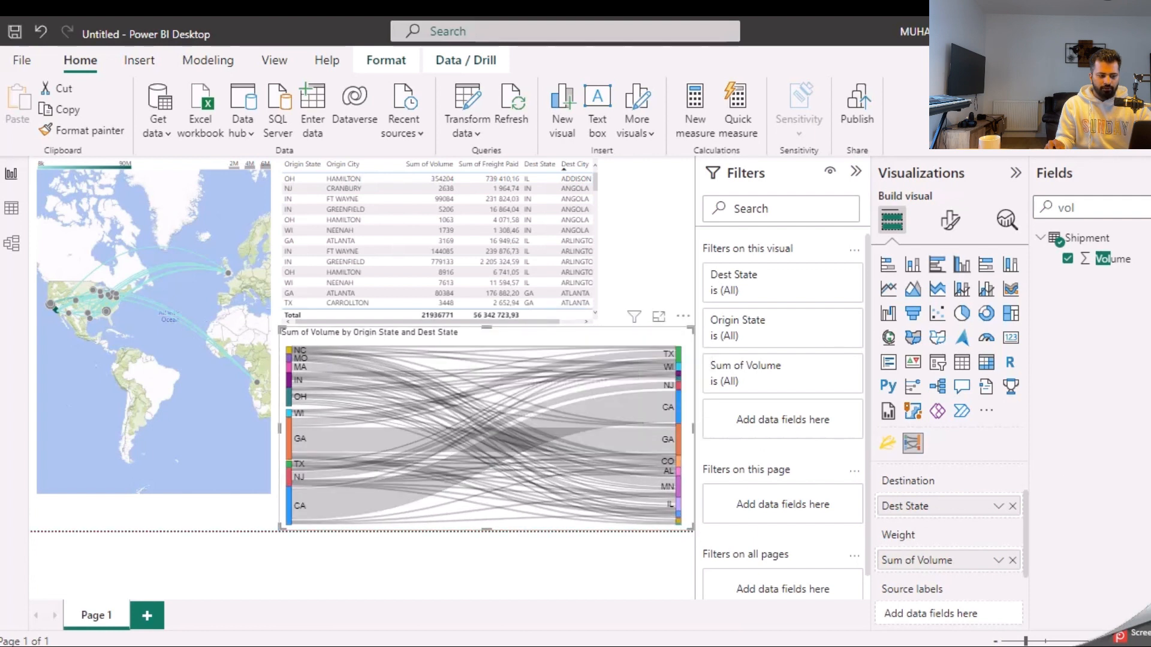
Examine the Sankey chart's remaining field wells, the effect of its data labels, and its link colour settings.
left_click_drag(1025, 528, 1027, 620)
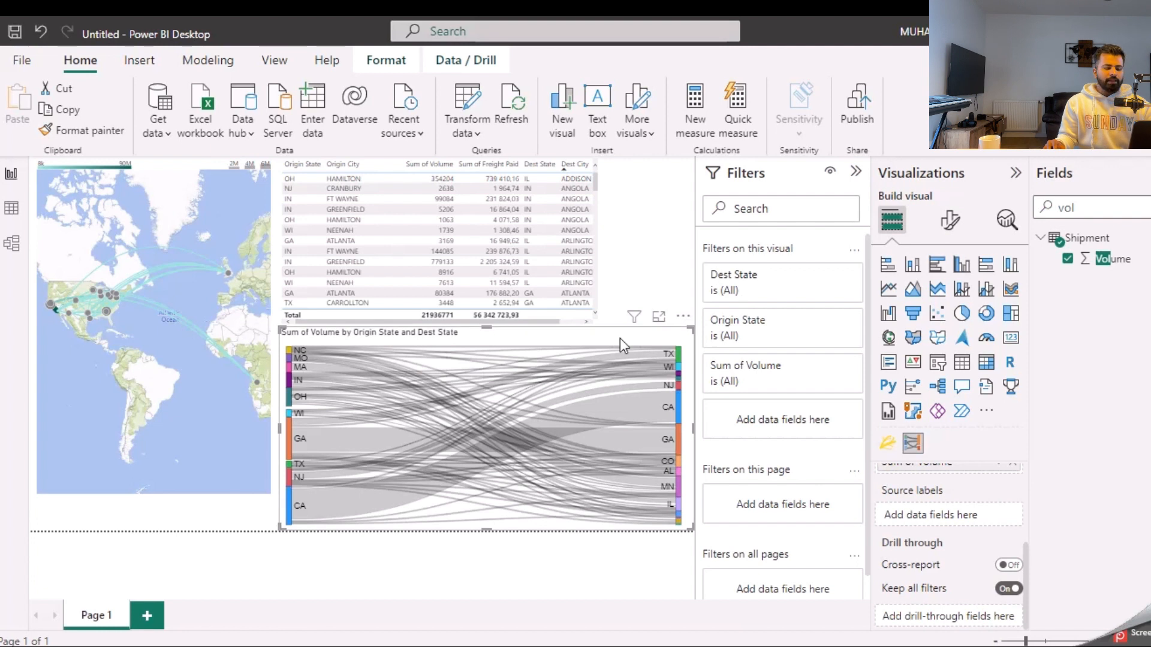
left_click(952, 222)
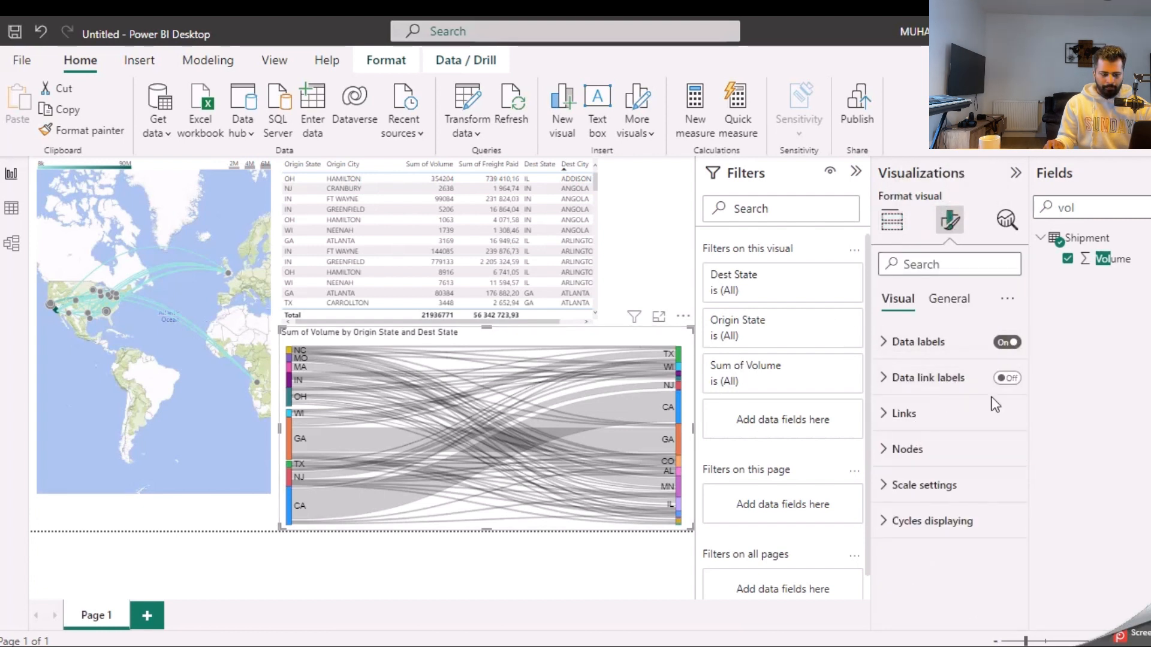
left_click(1010, 344)
left_click(1011, 344)
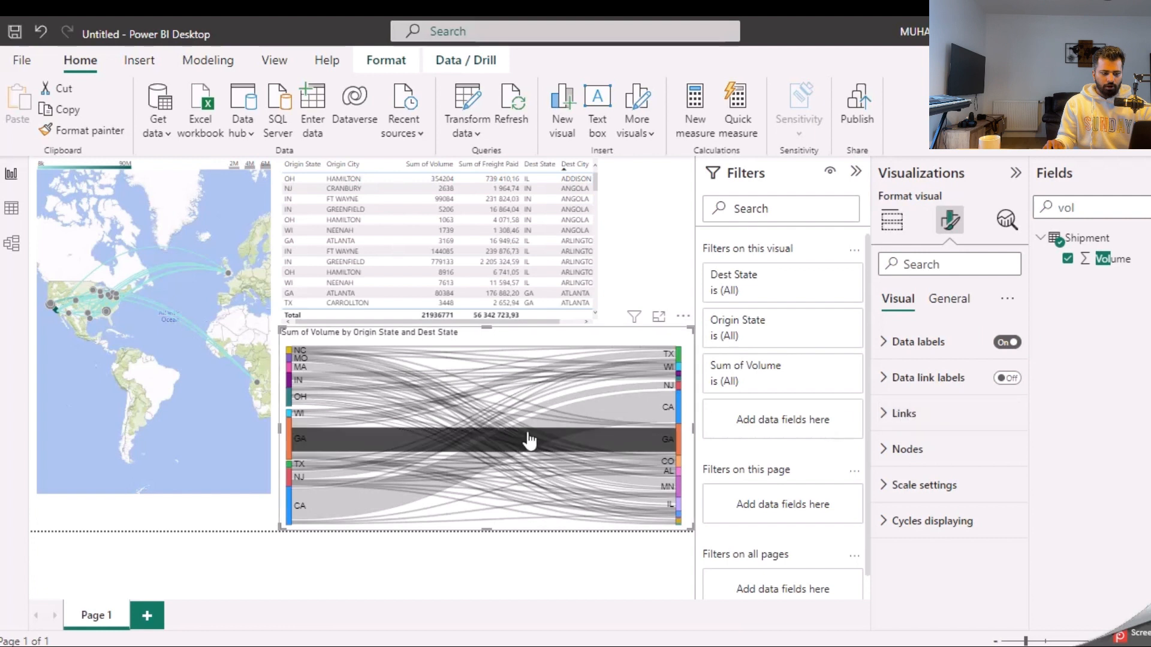
left_click(887, 416)
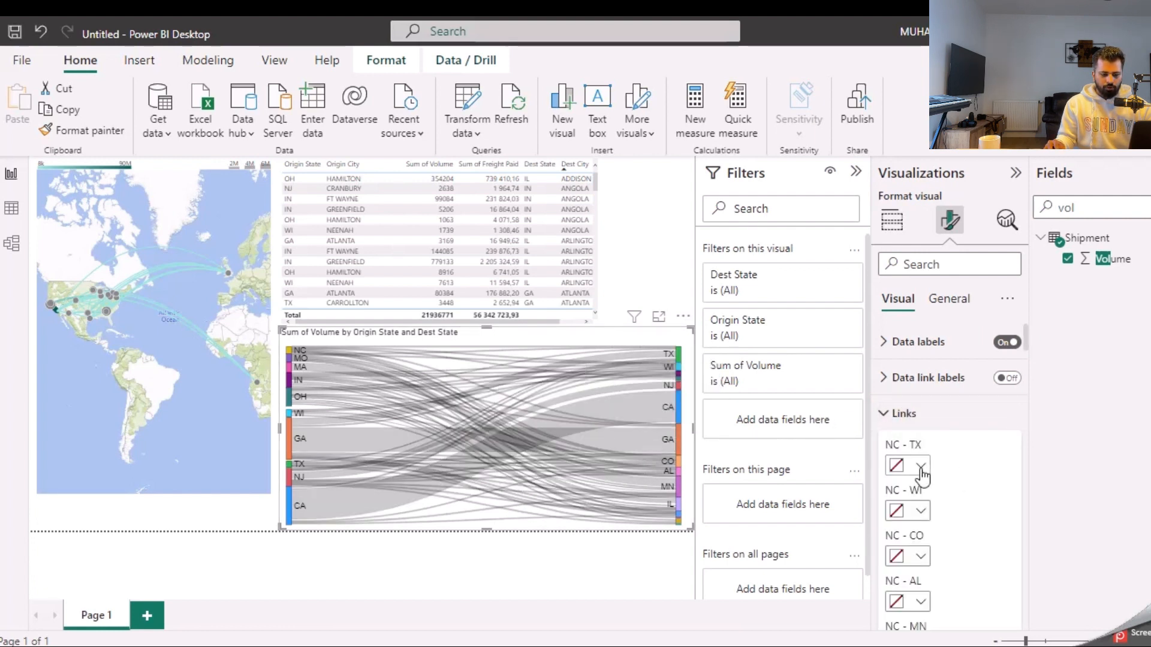
scroll(929, 475, "down", 1)
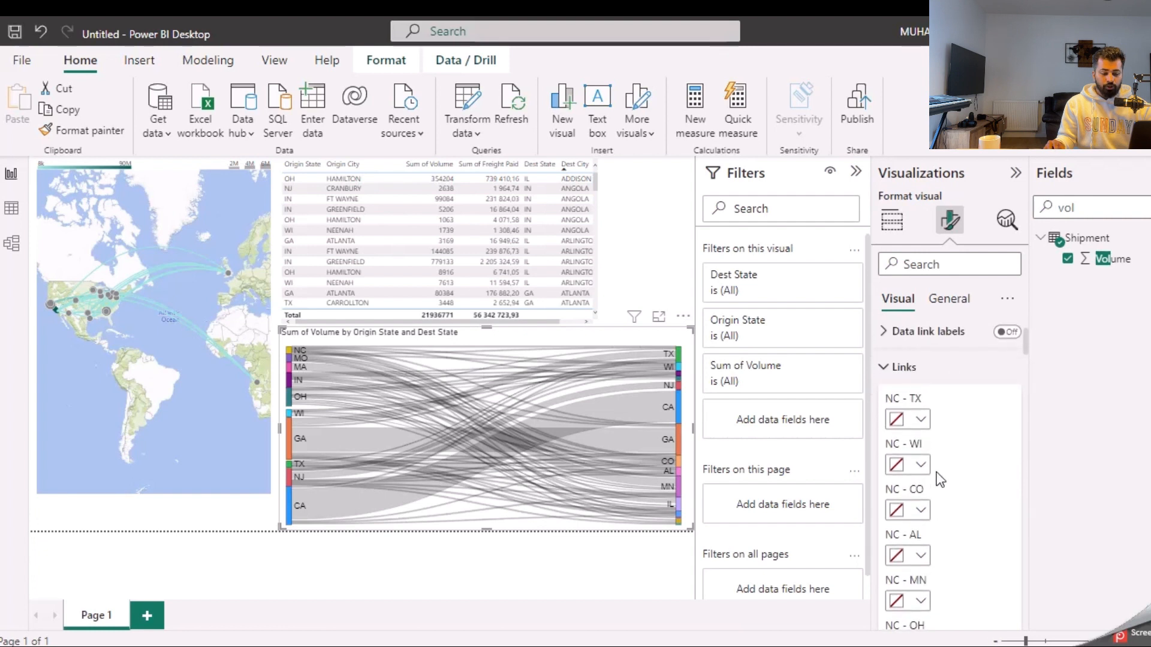
scroll(959, 519, "down", 10)
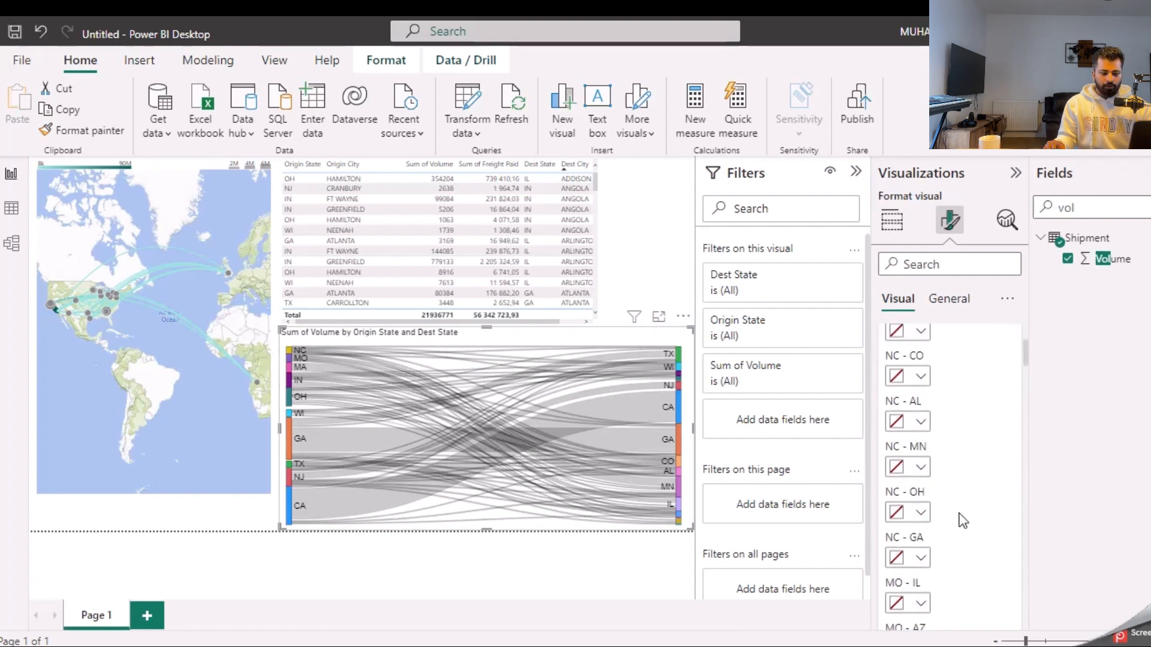
left_click_drag(1027, 379, 1029, 614)
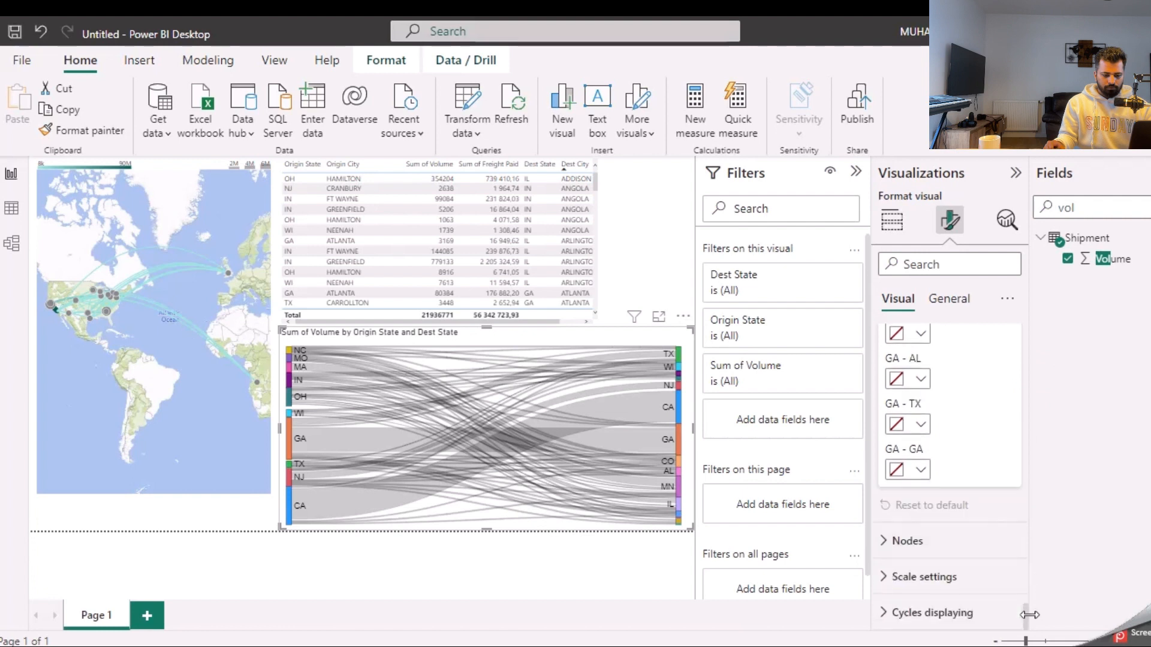
Turn off the "Provide min optim..." option in the Sankey chart's scale settings.
left_click(887, 579)
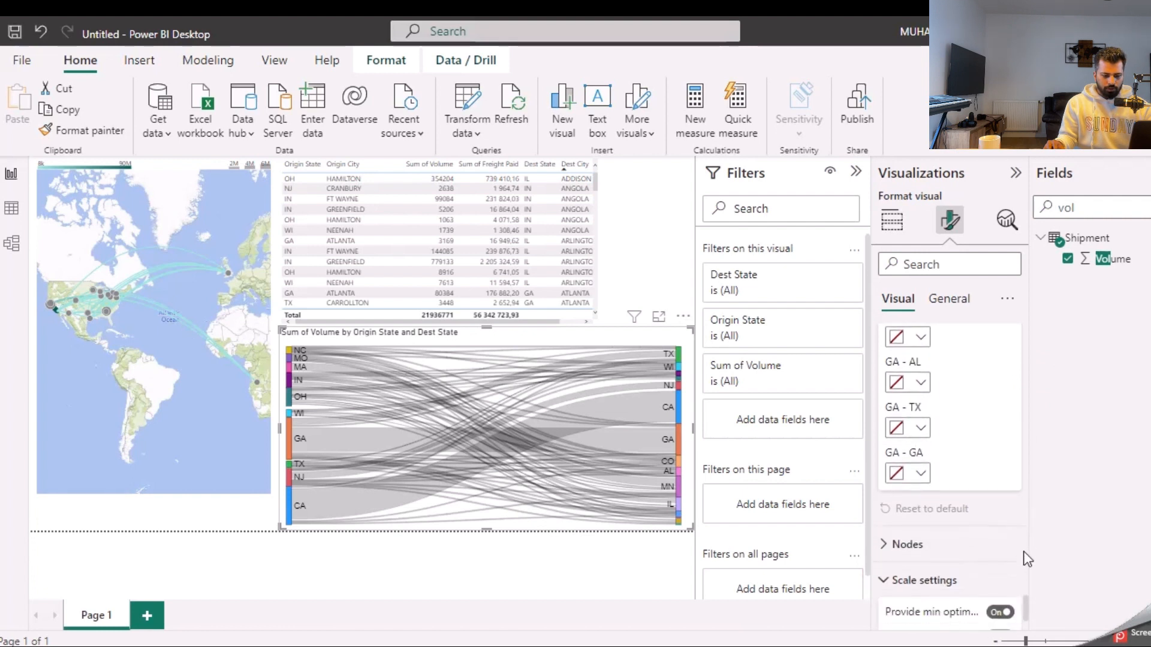
scroll(1023, 606, "down", 3)
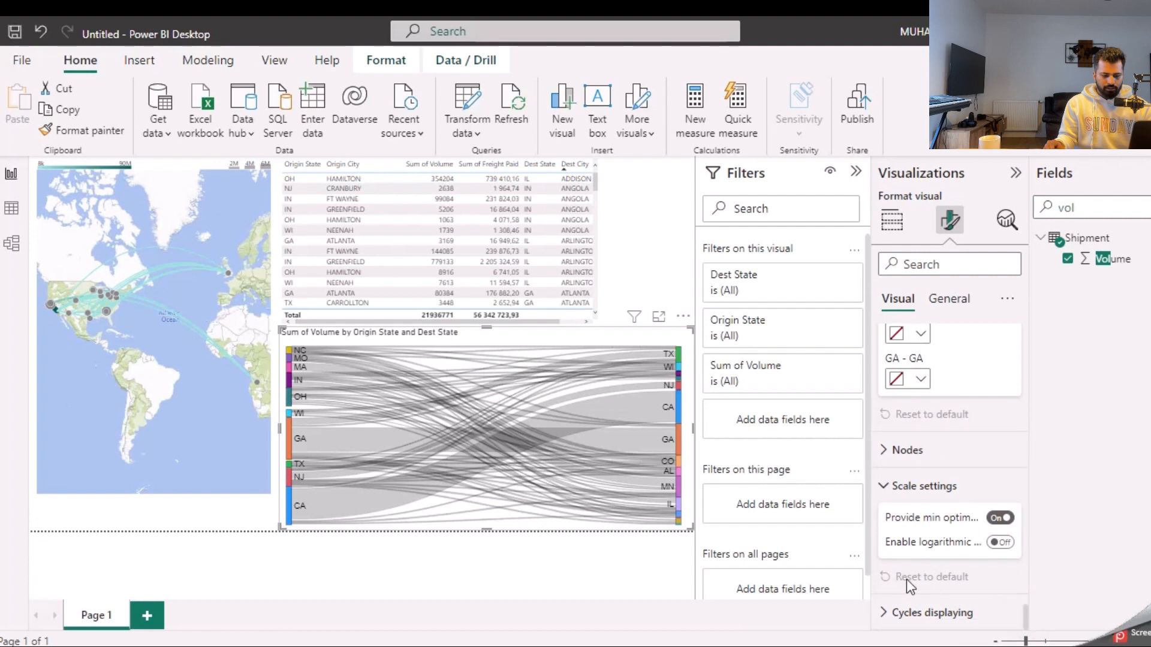
left_click(1000, 518)
mouse_move(651, 461)
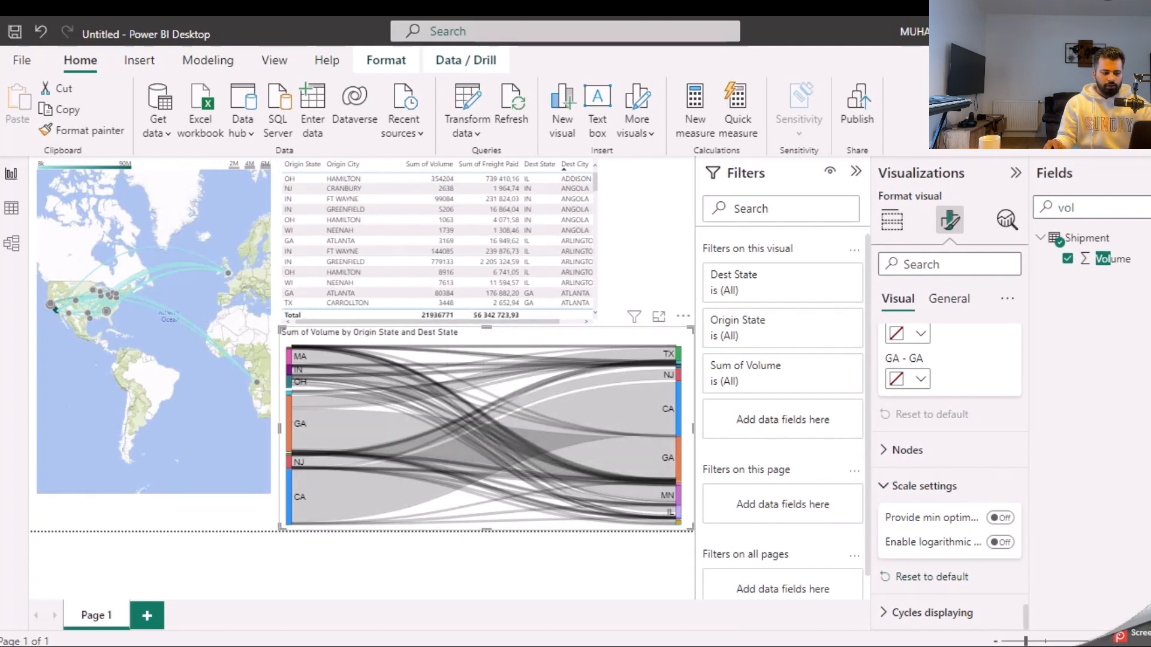
Add a Card visual beside the shipment table showing the sum of Volume.
left_click(891, 226)
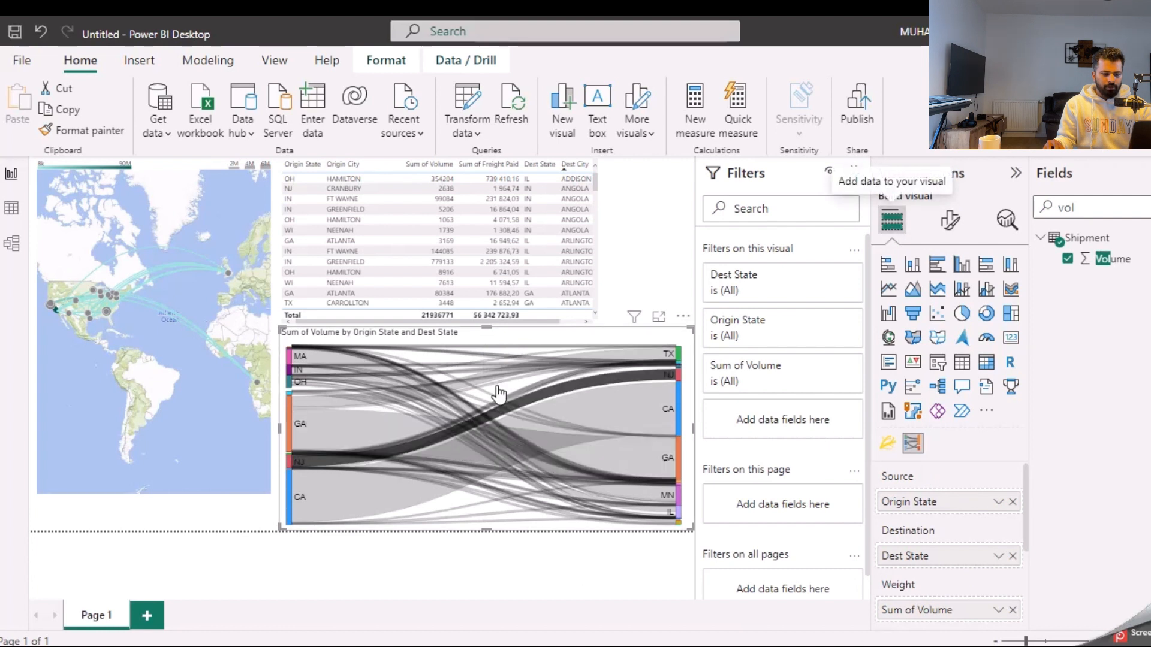
scroll(976, 533, "down", 3)
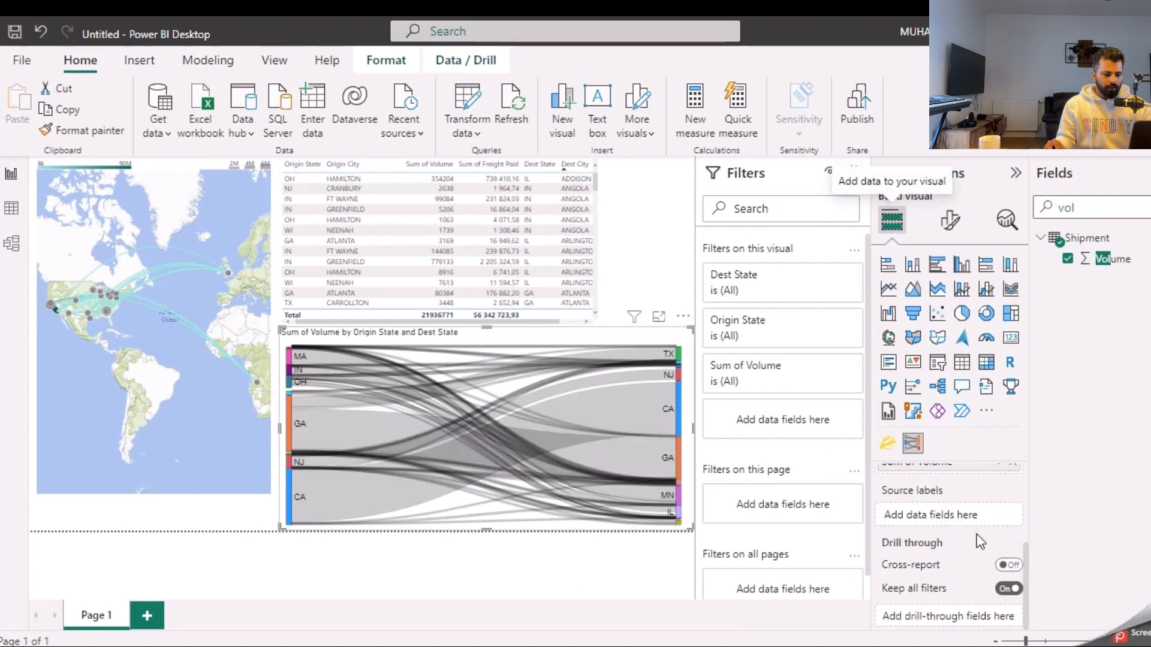
scroll(975, 557, "up", 4)
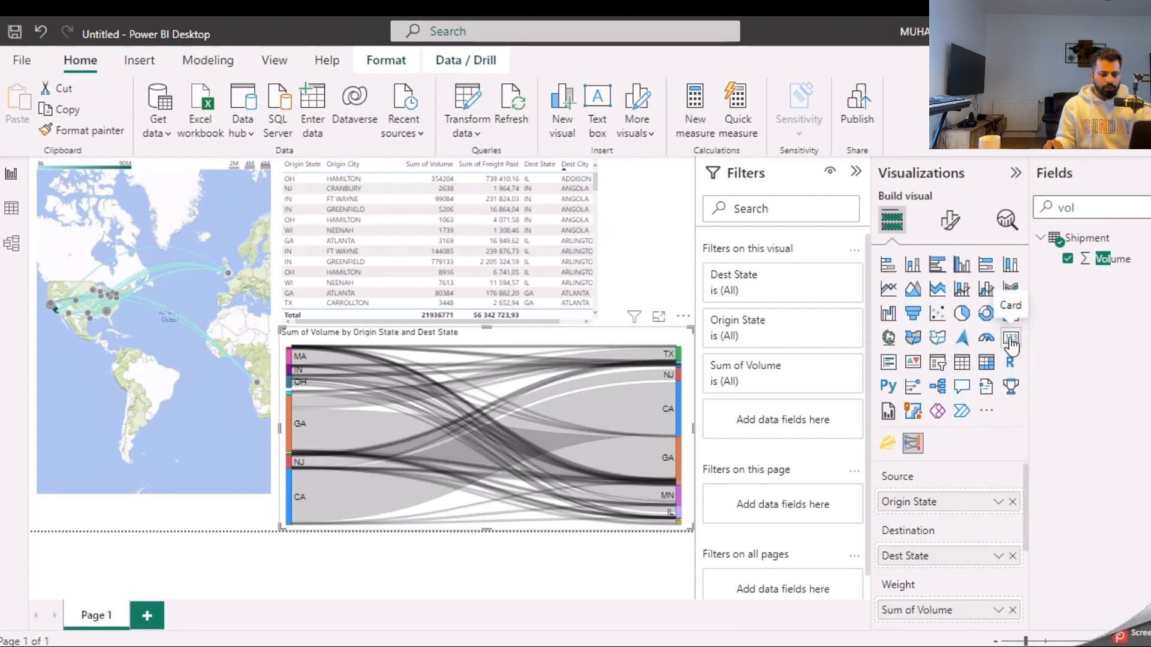
left_click(659, 253)
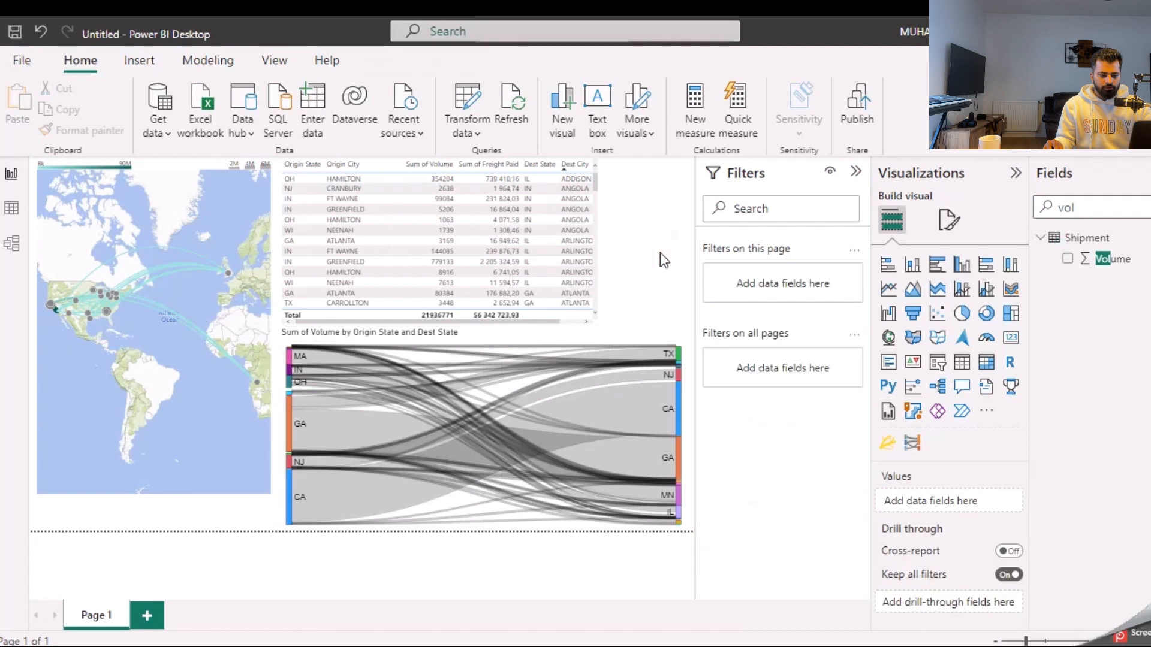
left_click(1015, 346)
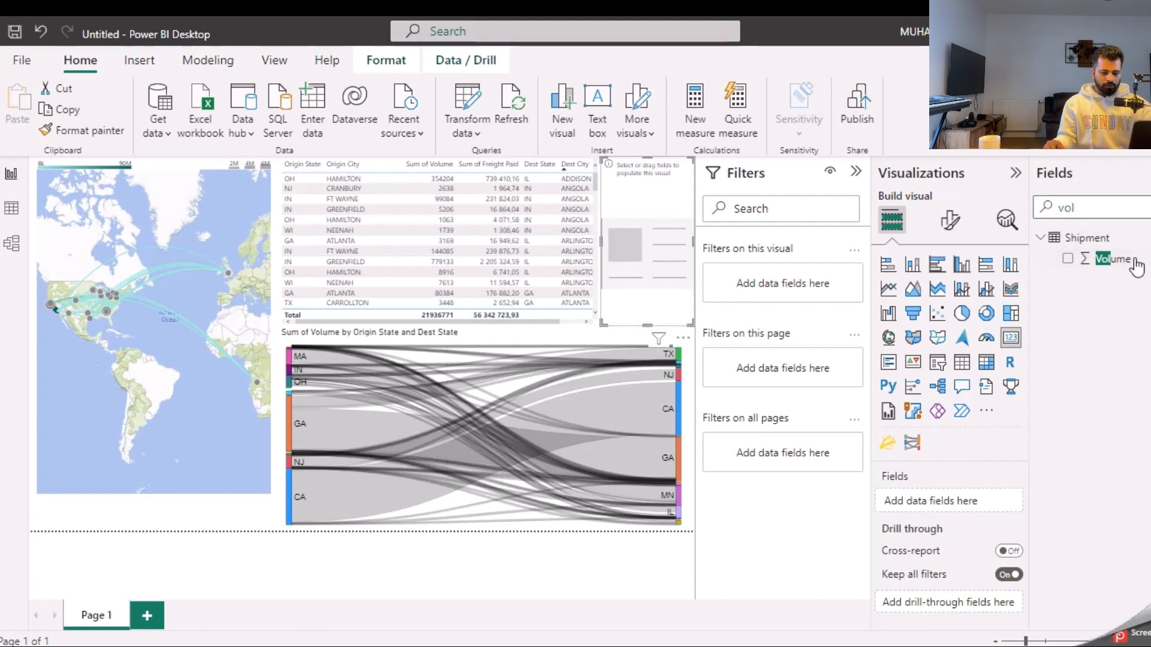
left_click_drag(1138, 265, 975, 502)
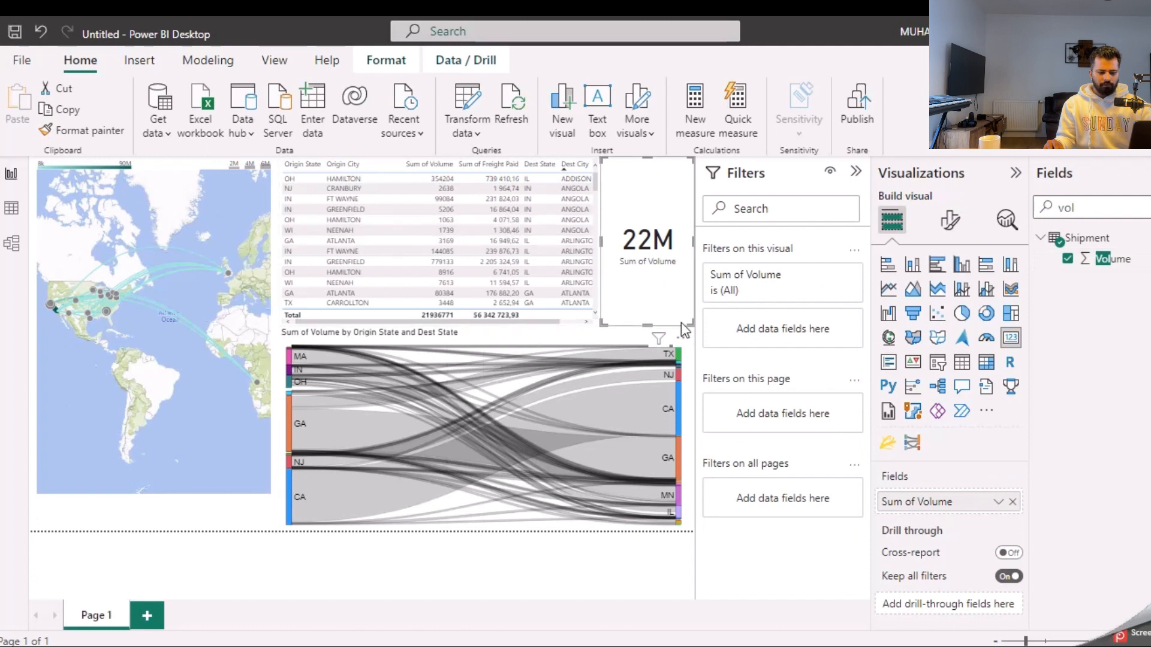
mouse_move(692, 328)
left_mouse_down()
mouse_move(692, 315)
mouse_move(692, 326)
left_mouse_up()
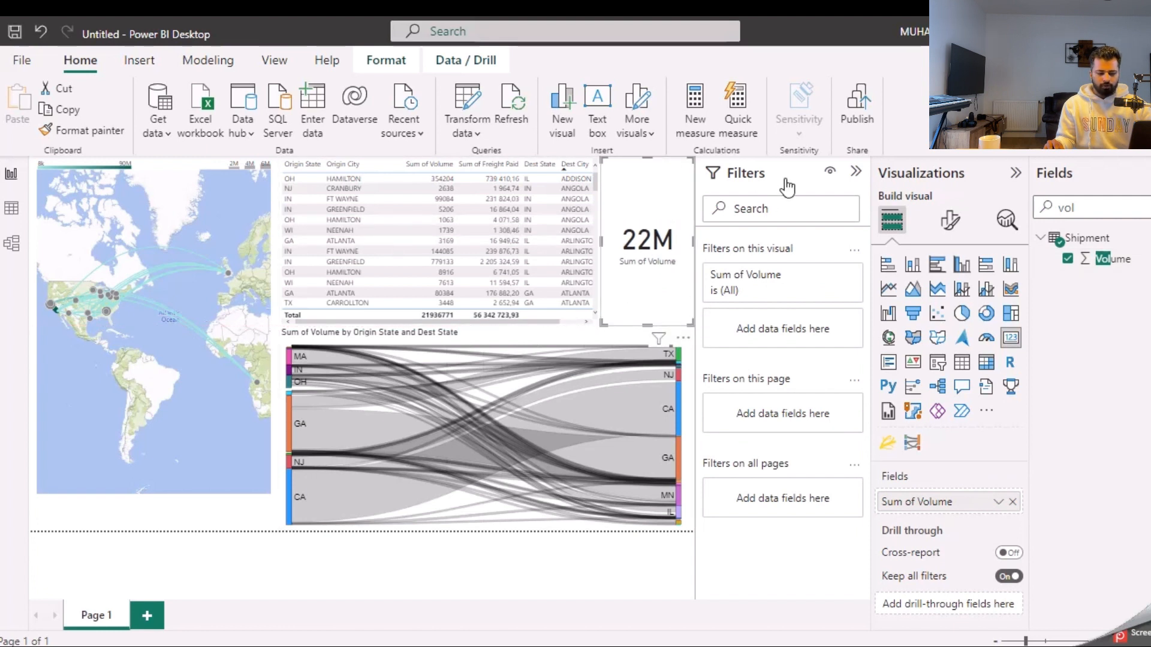
Turn off the volume card's category label and deselect the card.
left_click(950, 221)
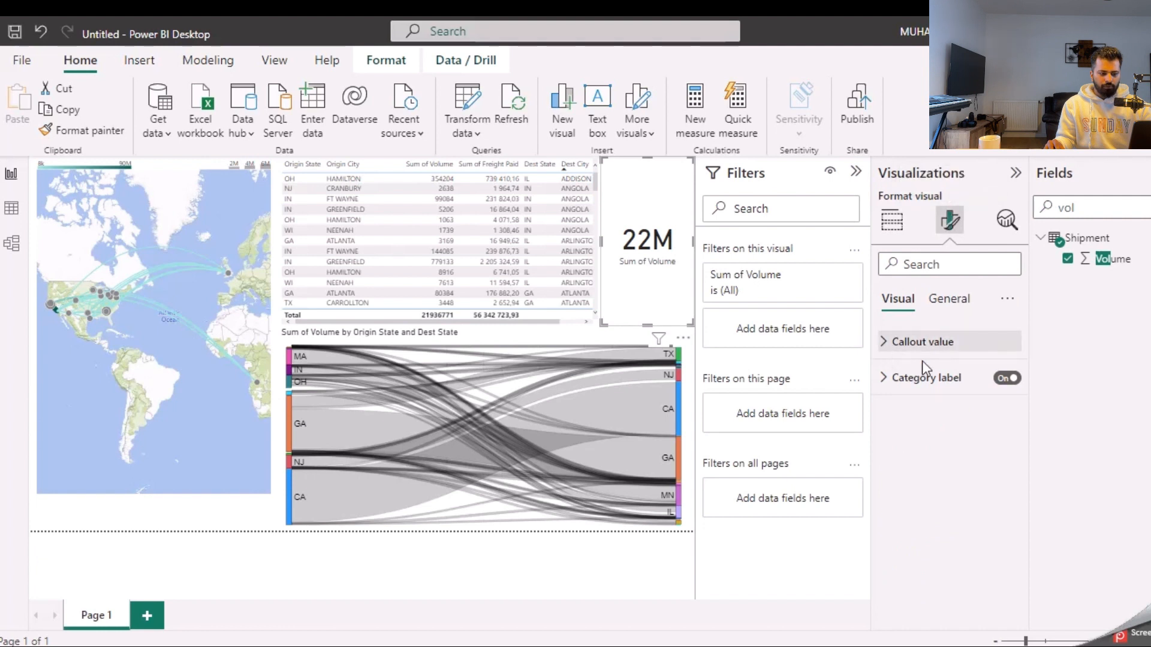
left_click(1009, 381)
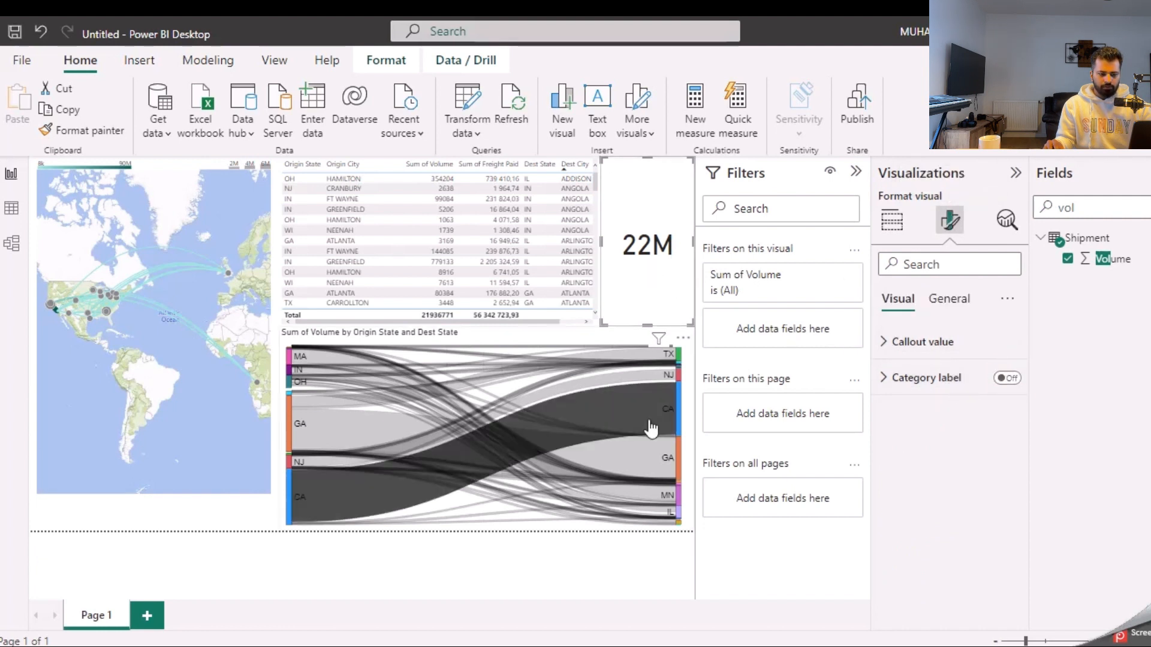
left_click(641, 563)
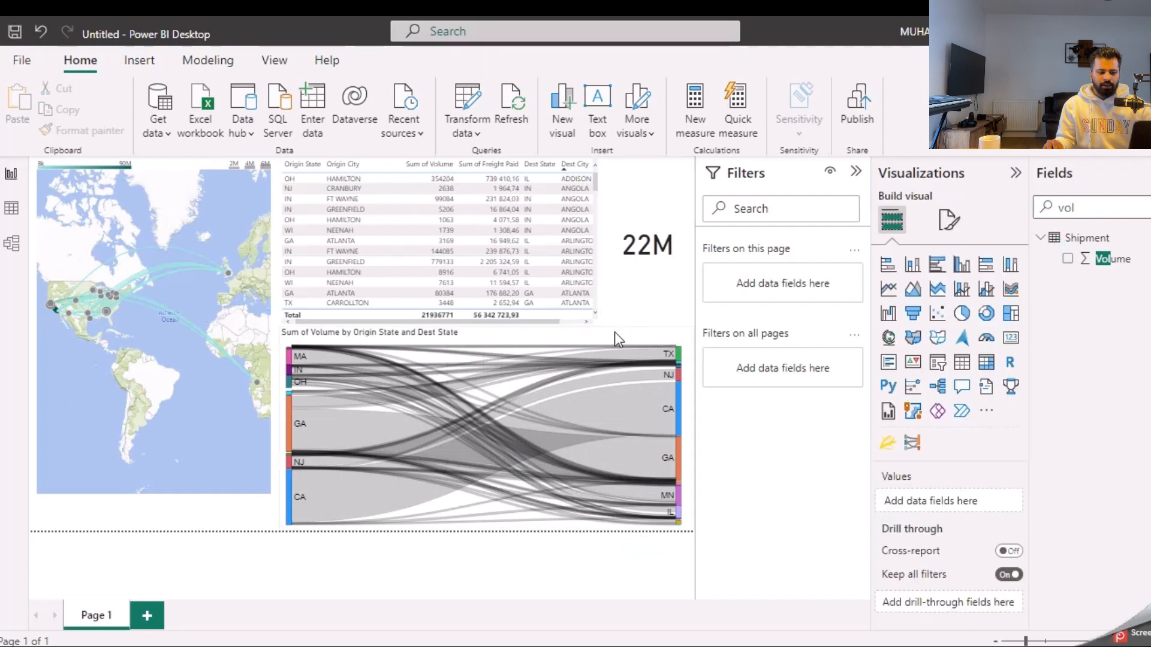
Shorten the shipment table and volume card to the same height and extend the Sankey chart upward into the freed space.
left_click(595, 314)
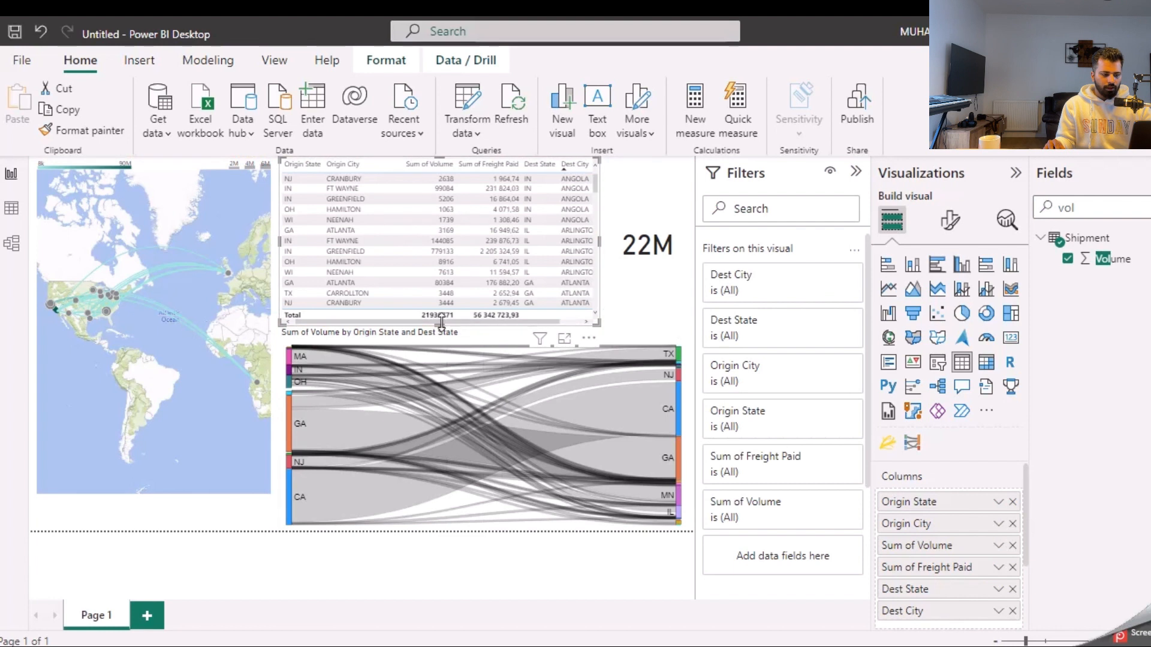
left_click_drag(441, 323, 444, 289)
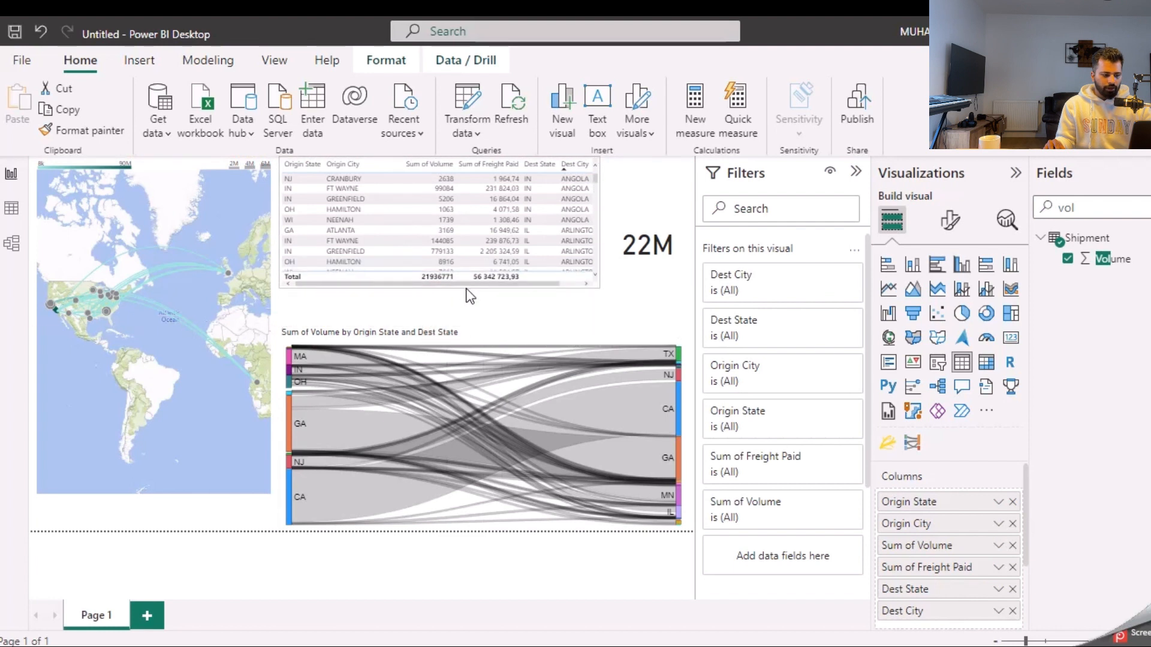
left_click(624, 311)
left_click_drag(646, 323, 649, 289)
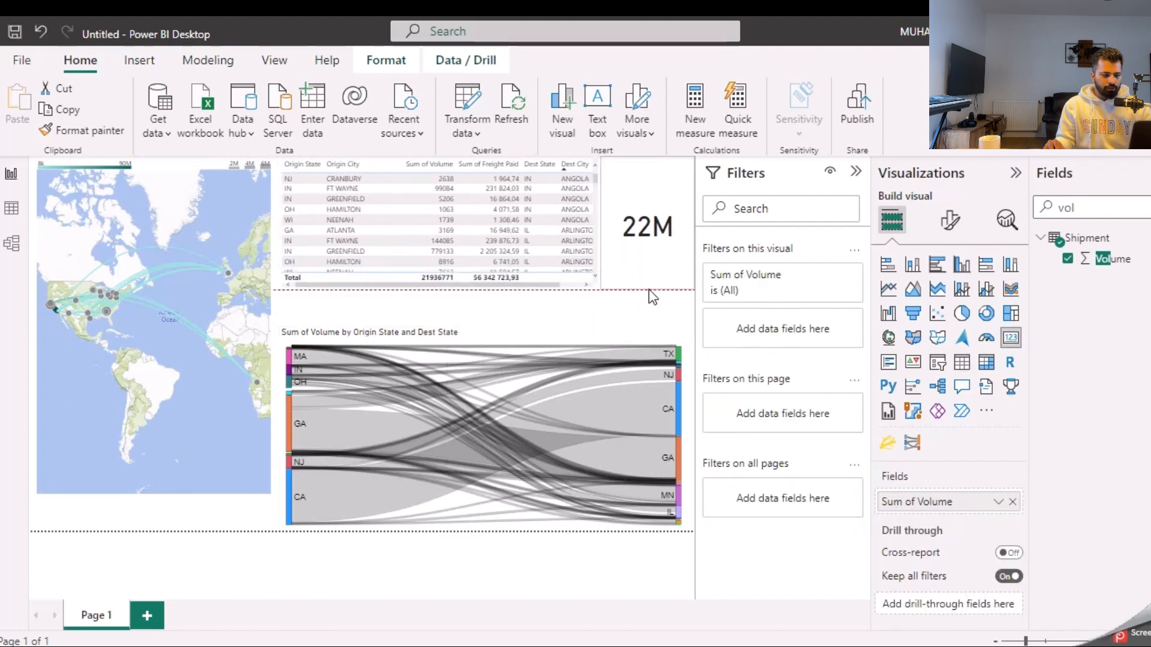
left_click(602, 353)
left_click_drag(488, 327, 495, 294)
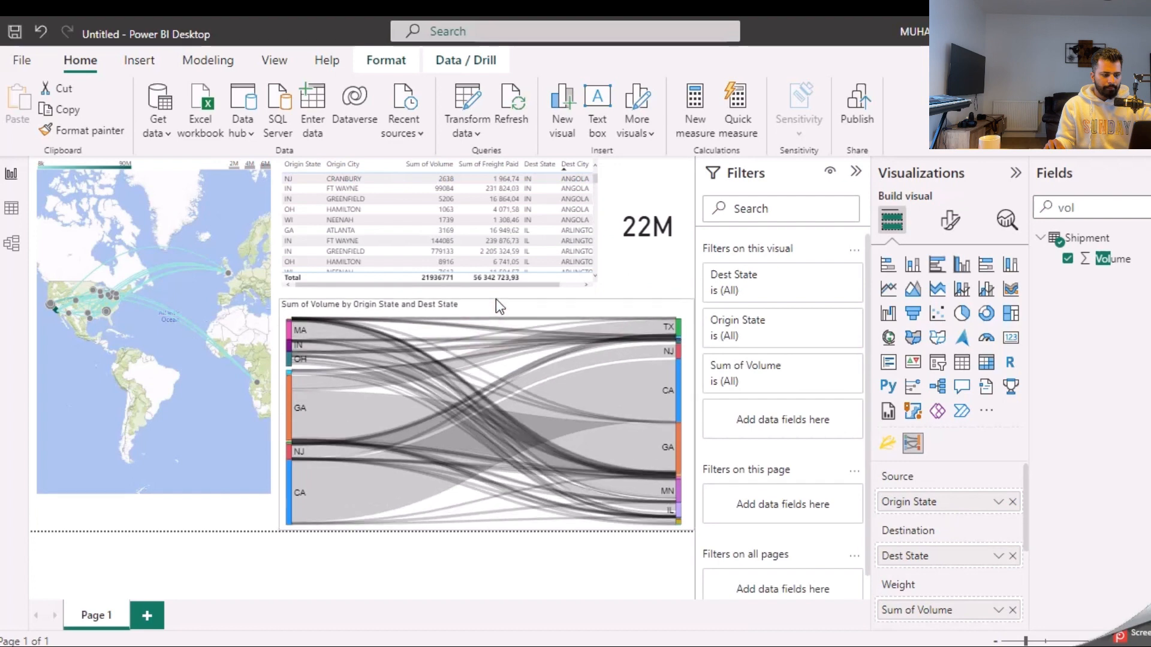
Collapse the Filters, Visualizations and Fields panes to free up space around the report canvas.
left_click(856, 174)
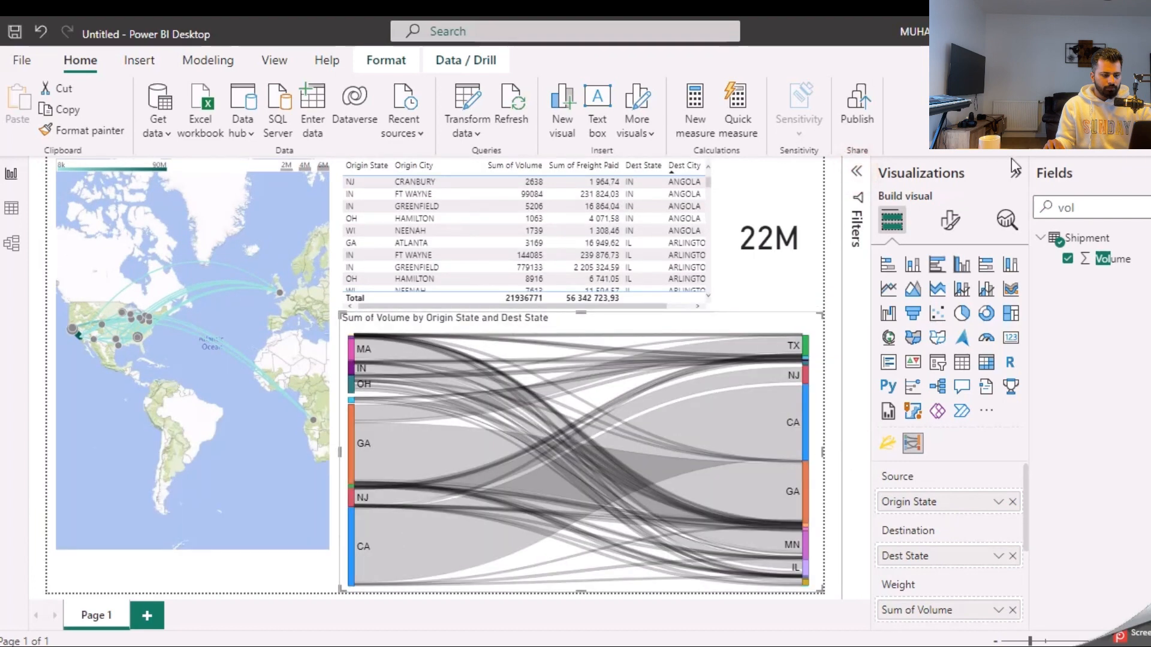
left_click(1019, 173)
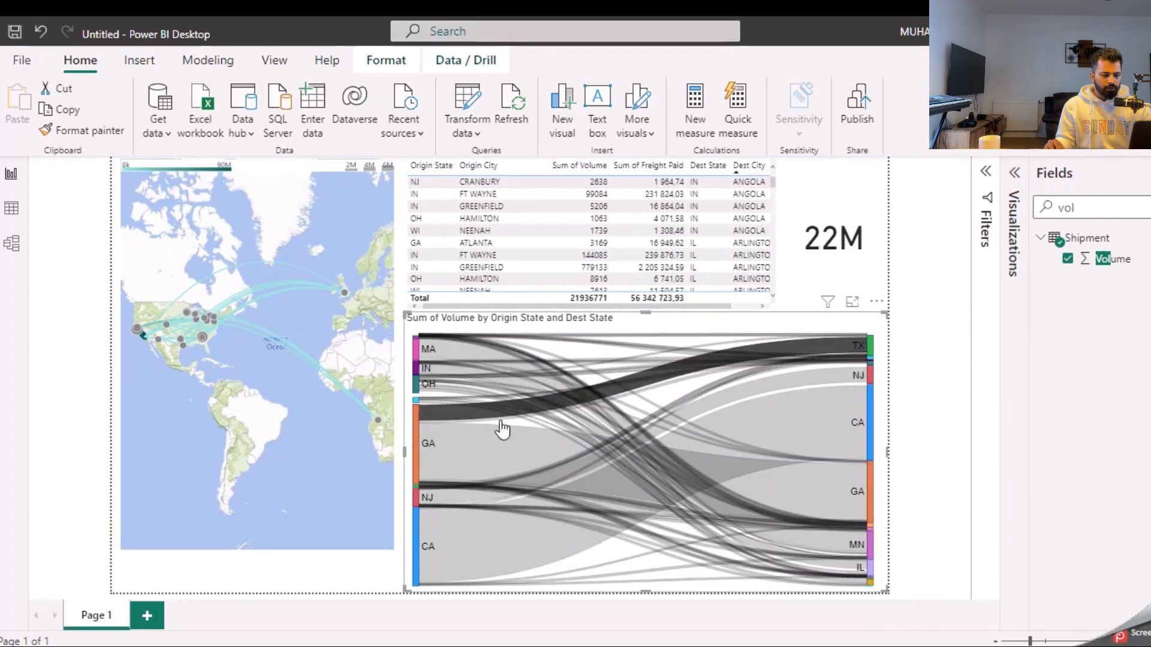
scroll(370, 364, "down", 3)
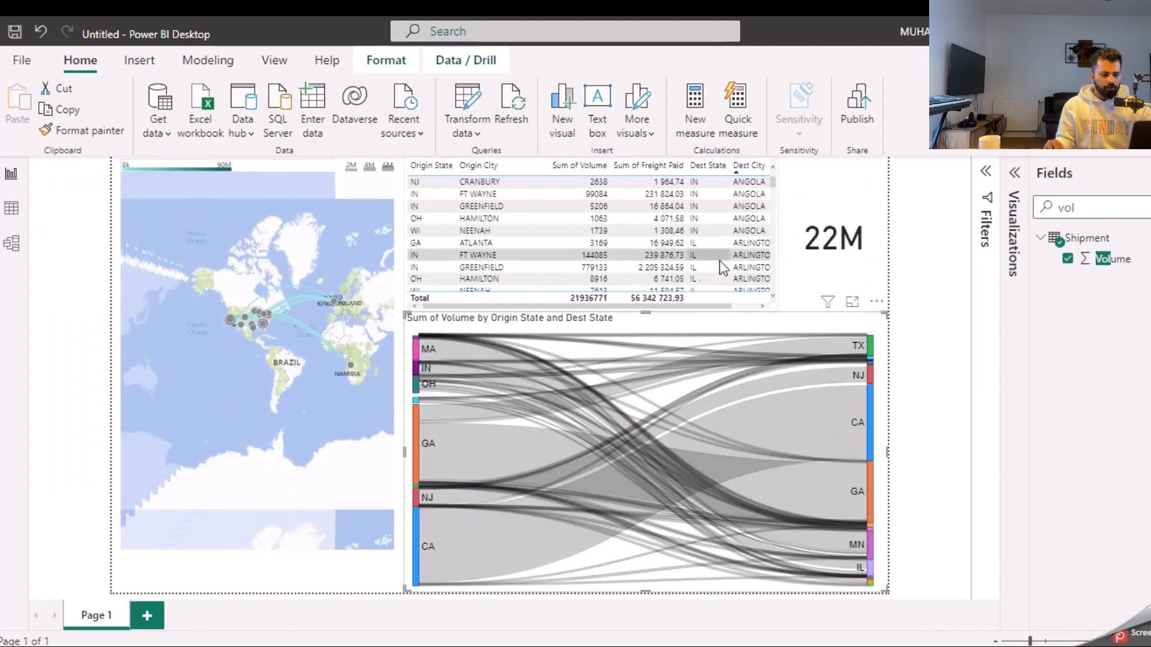
scroll(381, 327, "up", 3)
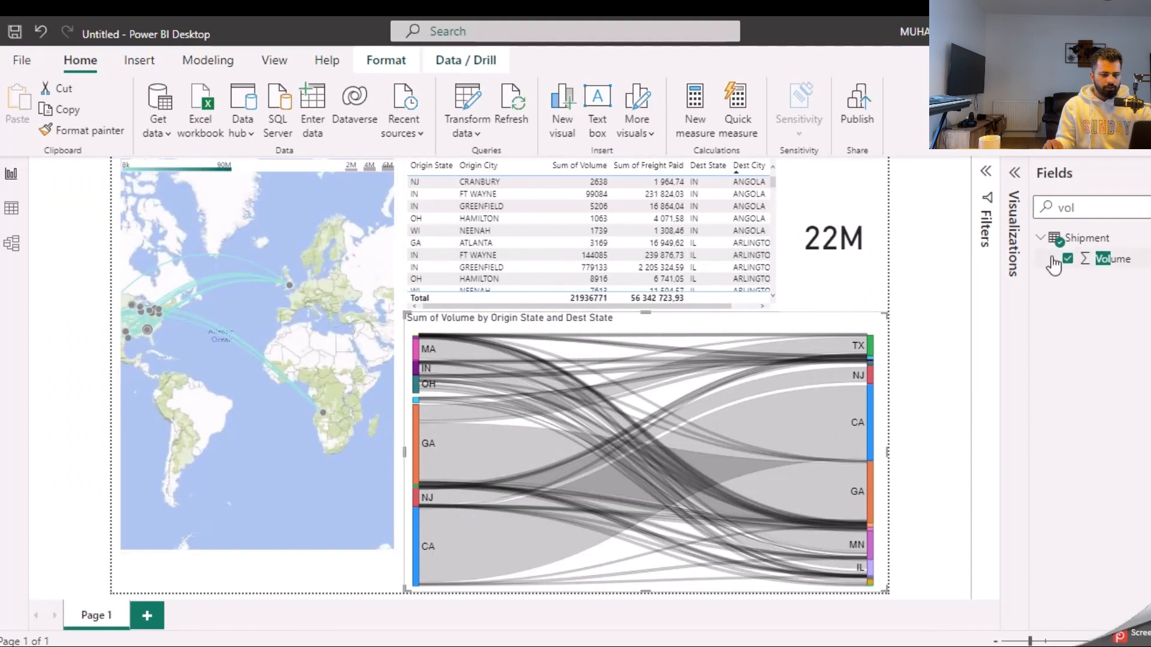
left_click(1149, 173)
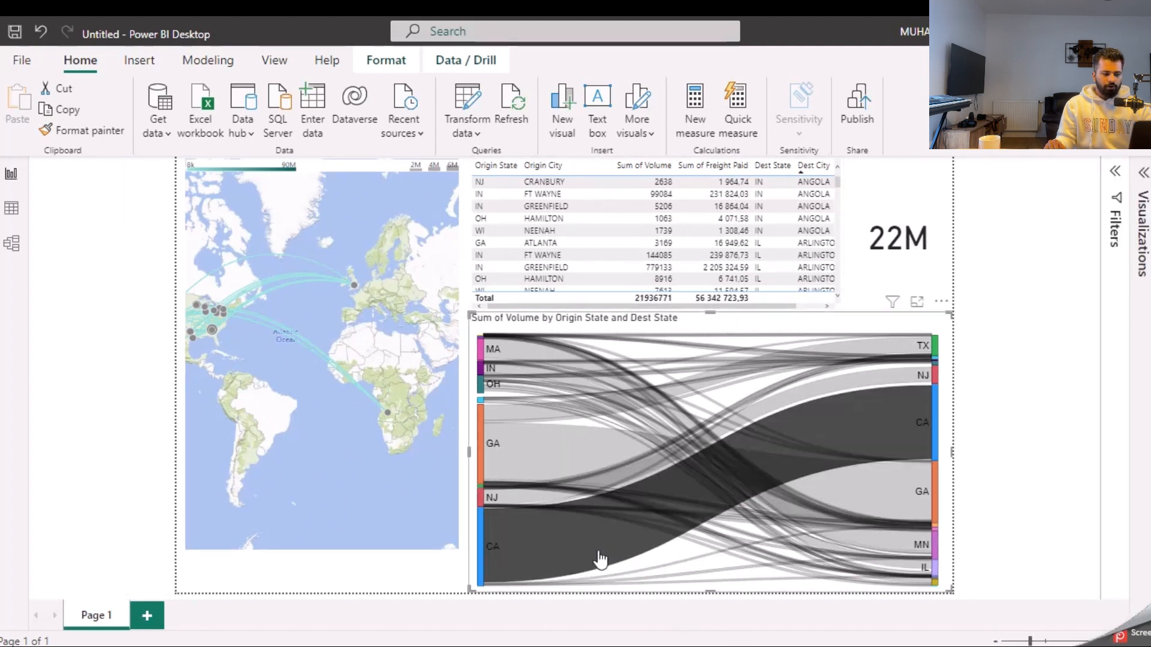
Inspect the Georgia flows in the Sankey chart, cross-filter the report by GA to TX and examine the Atlanta to Carrollton route on the map.
mouse_move(599, 542)
mouse_move(566, 500)
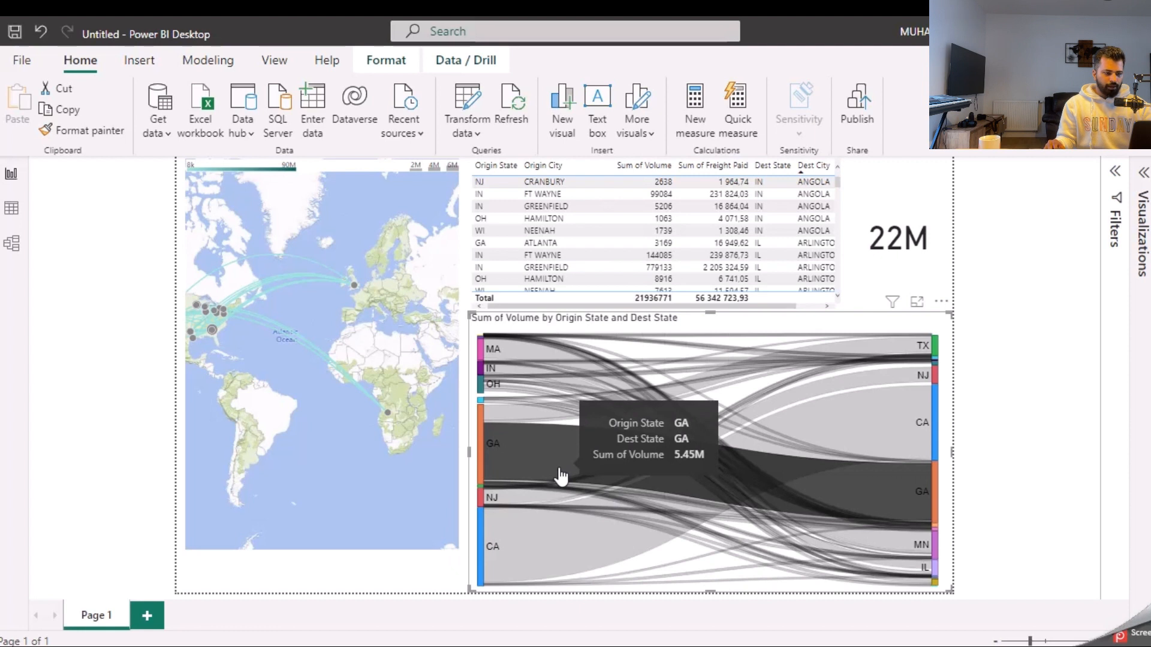
mouse_move(539, 423)
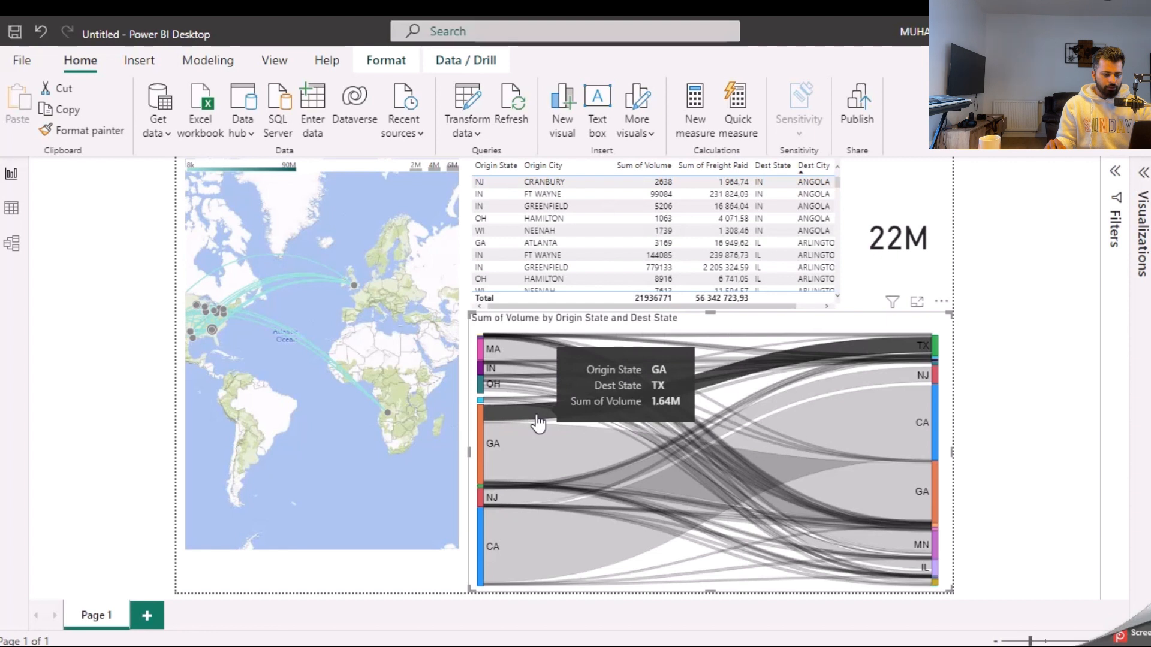
left_click(538, 424)
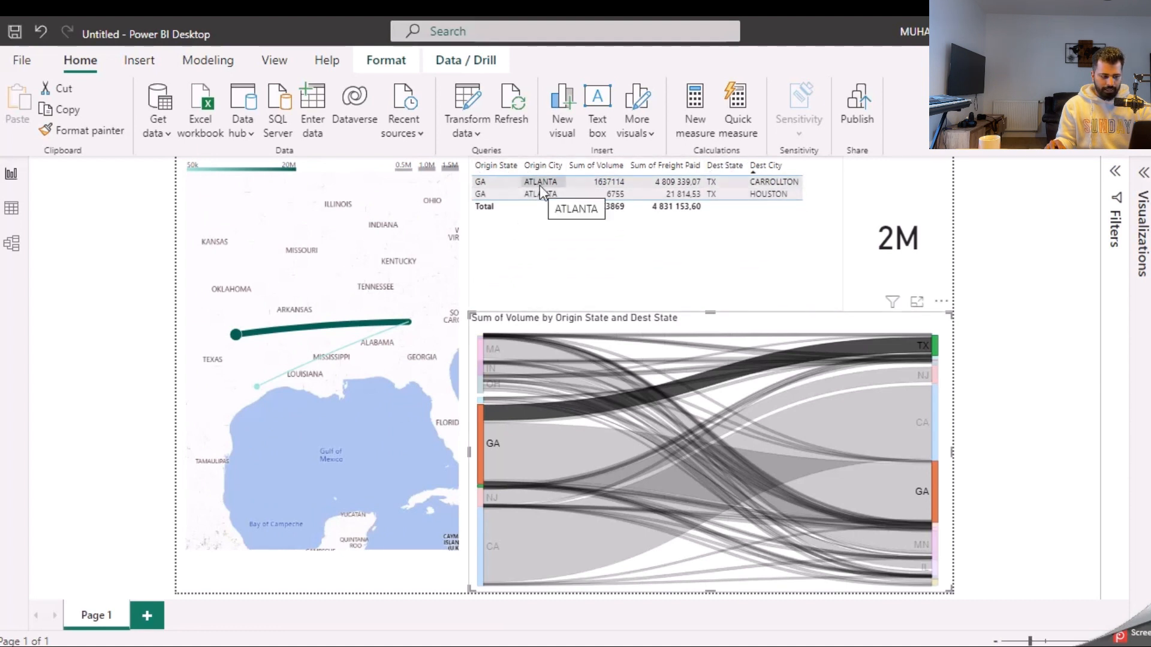
mouse_move(323, 334)
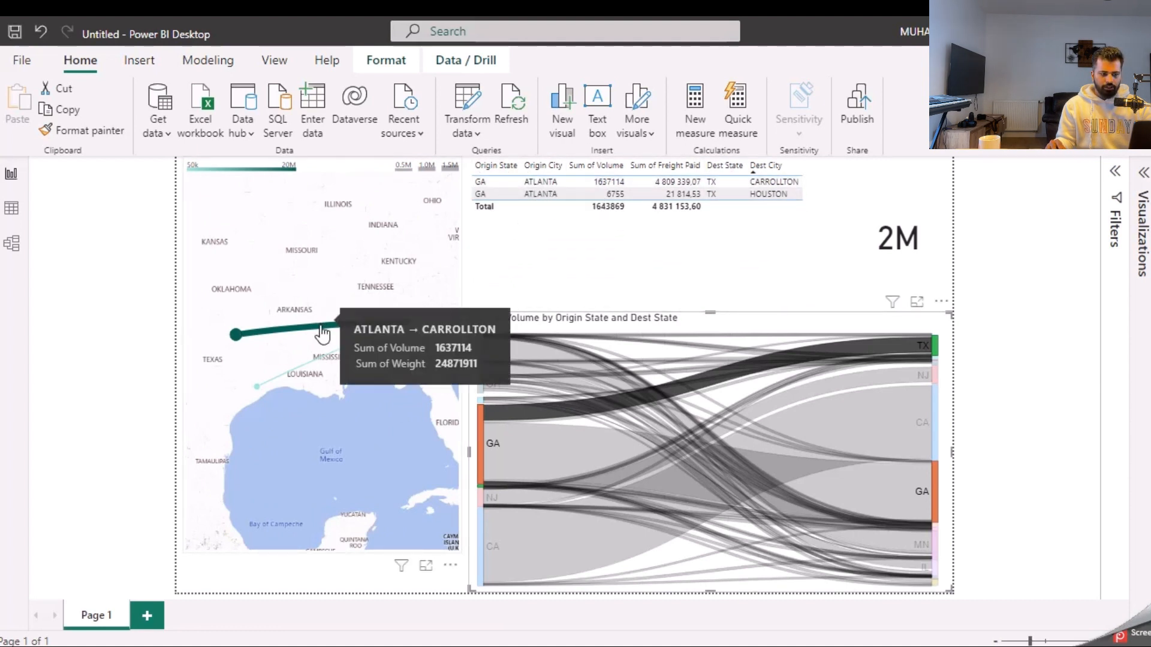
Cross-filter the report by the shipment table's Atlanta to Carrollton row, inspect its map route and clear the selection.
left_click(629, 183)
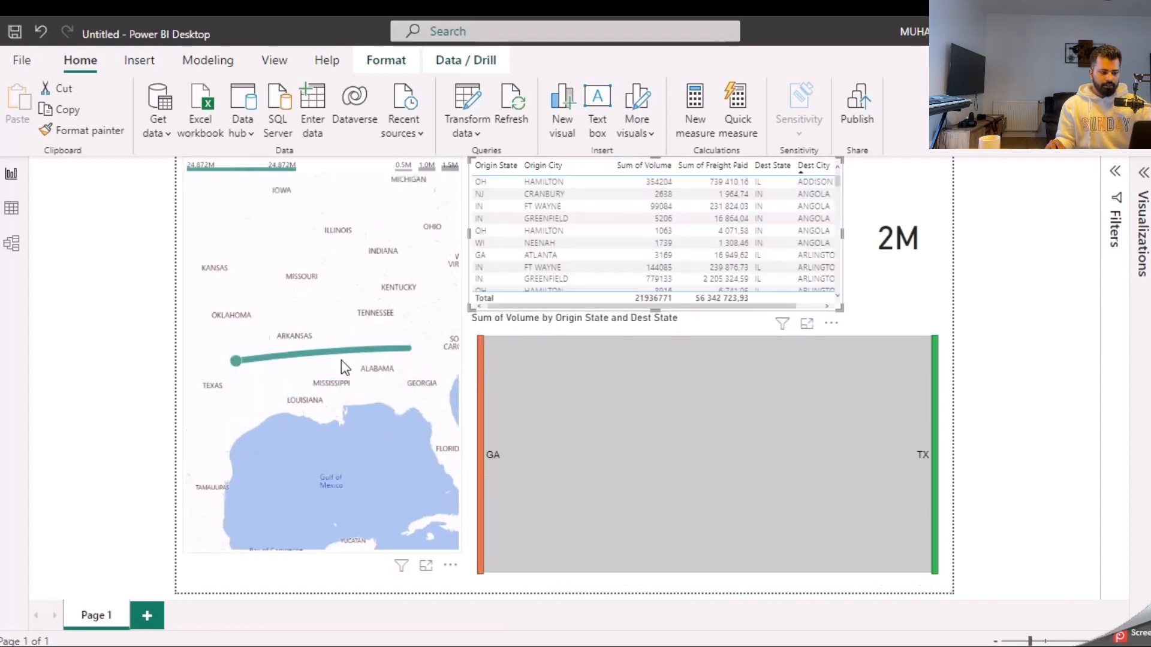
mouse_move(348, 358)
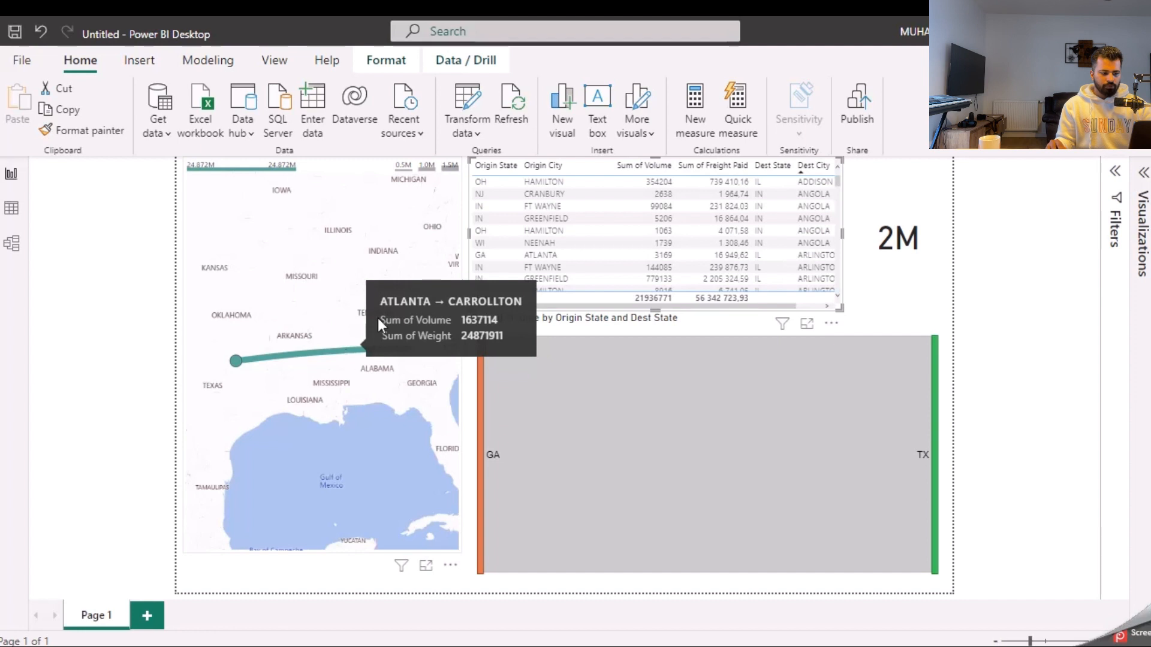
left_click(868, 254)
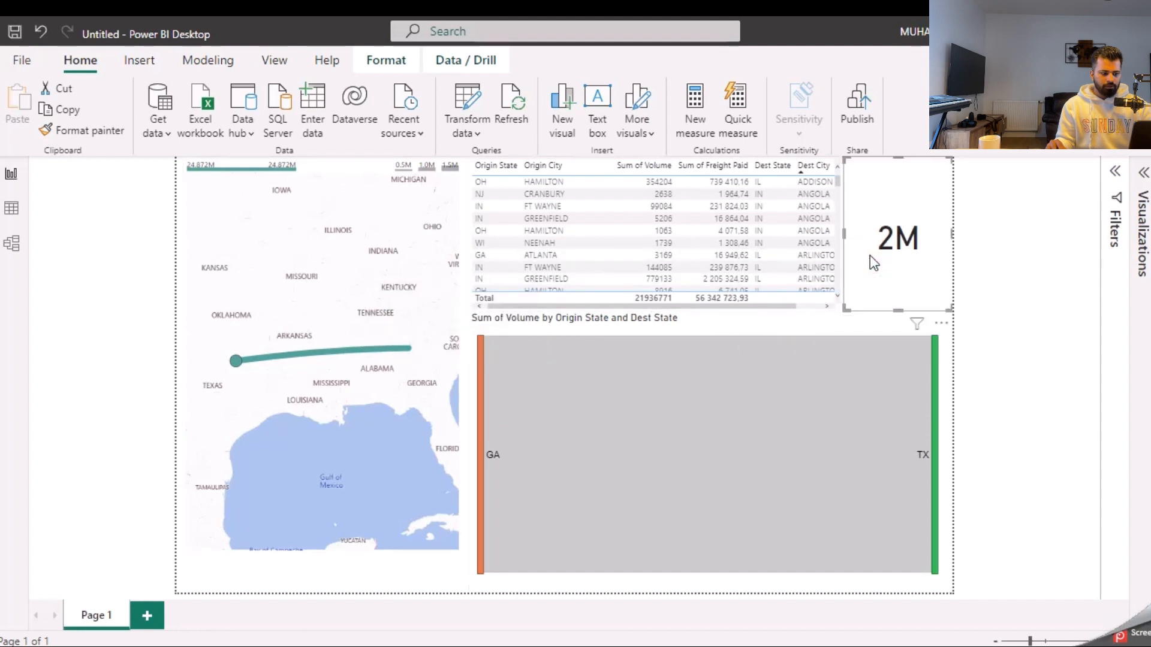
left_click(814, 321)
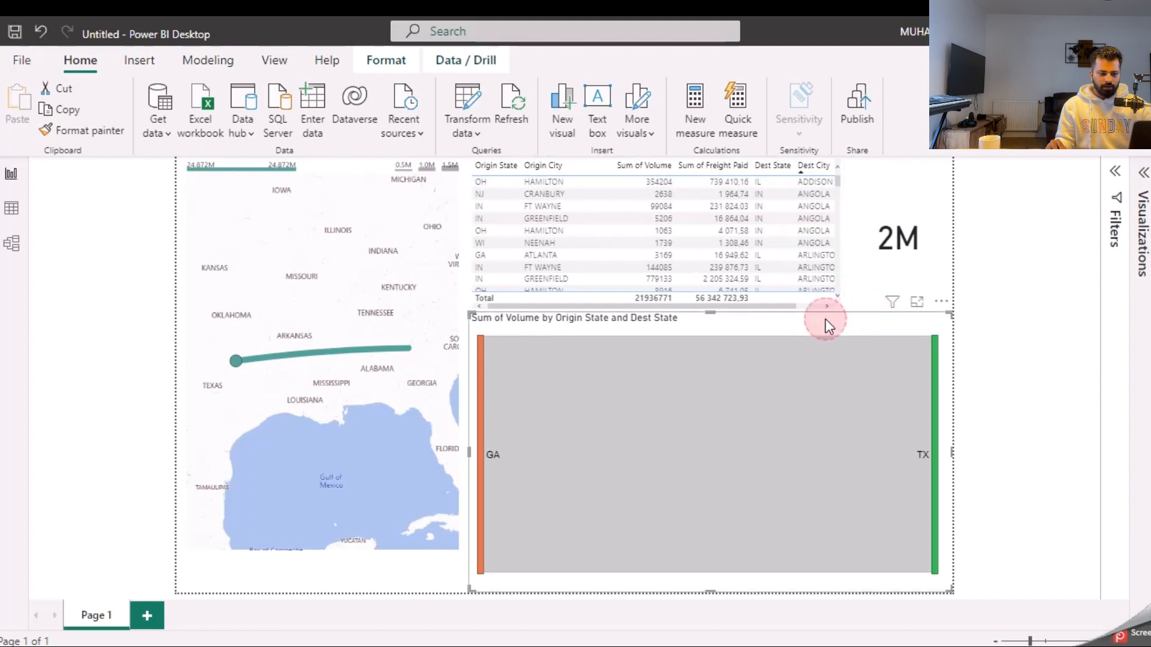
left_click(944, 412)
left_click(773, 300)
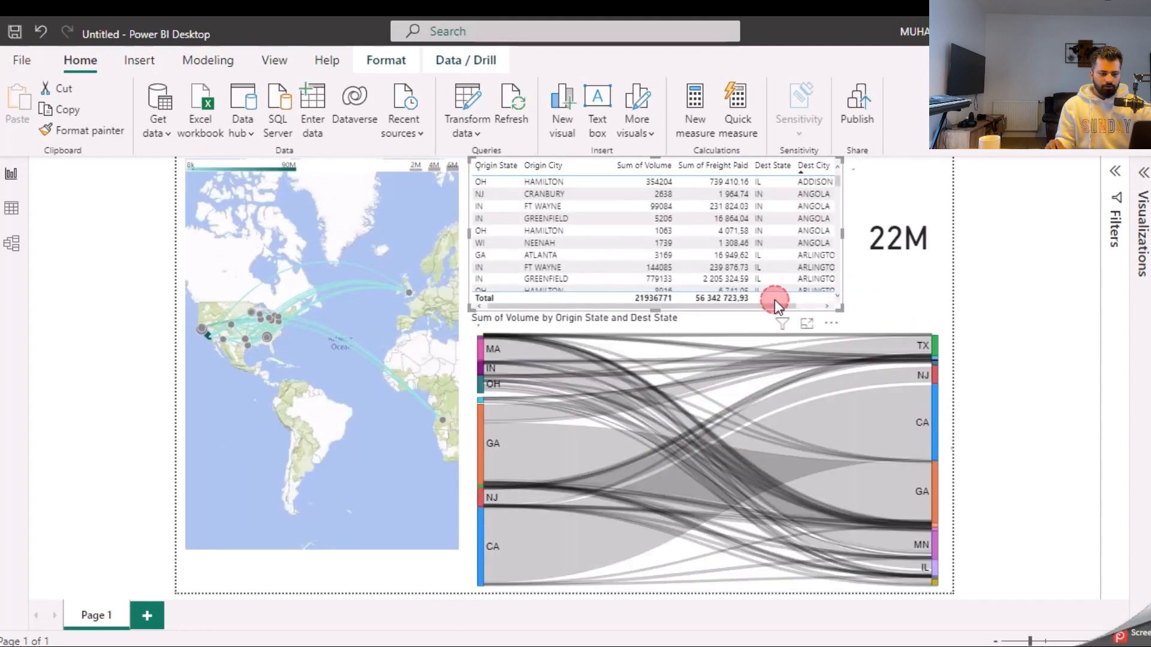
Cross-filter the report by Sankey flows in turn, including GA to TX, GA to GA, CA to CA and MA to MN, then clear the selection.
left_click(599, 414)
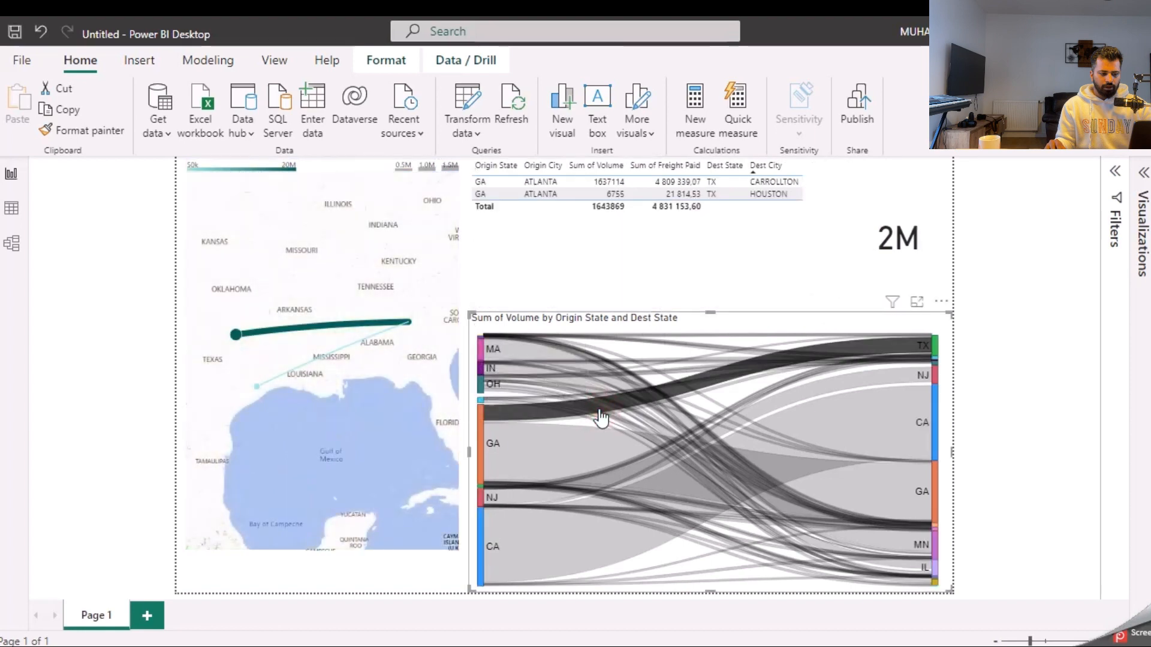
left_click(593, 436)
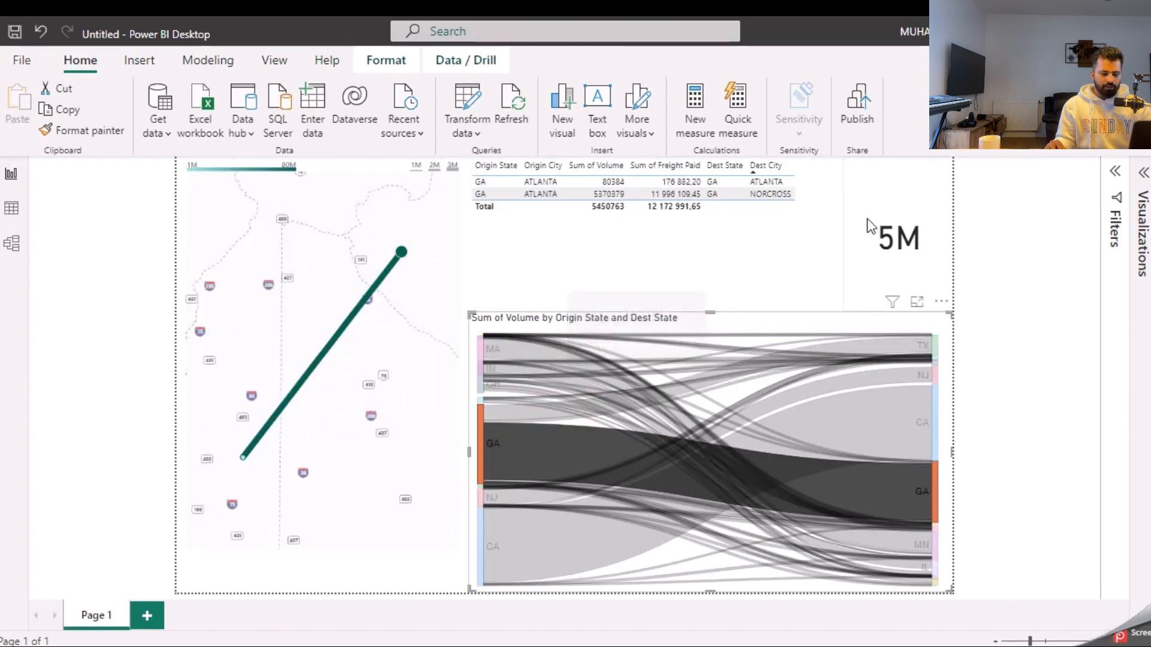
left_click(658, 513)
left_click(617, 539)
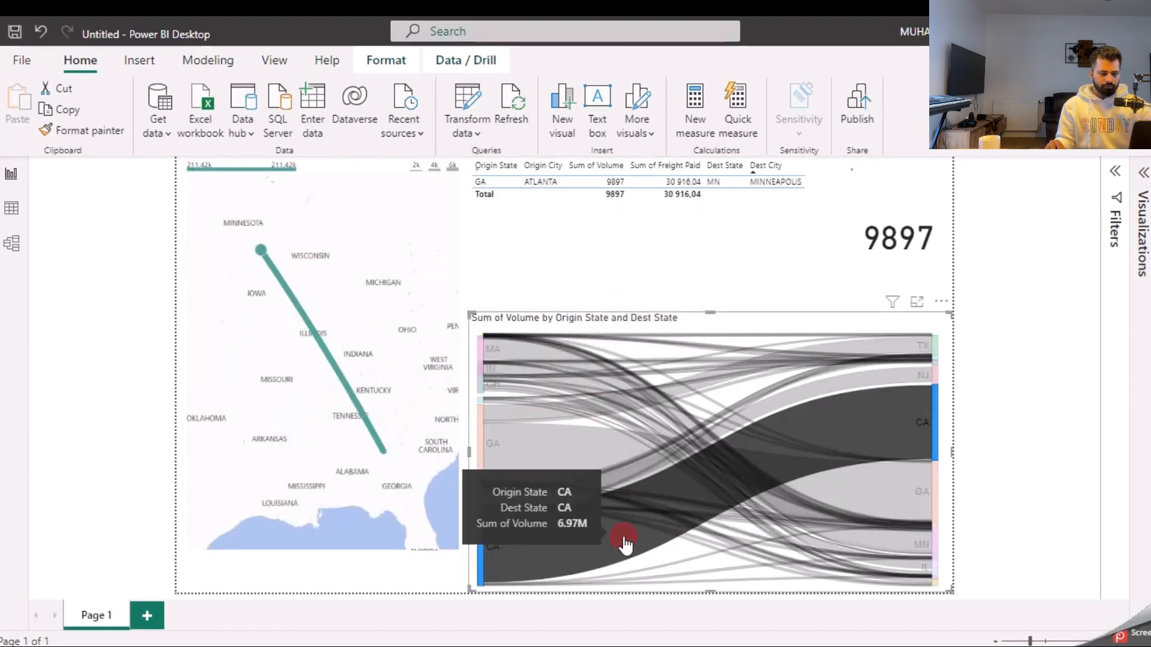
left_click(570, 385)
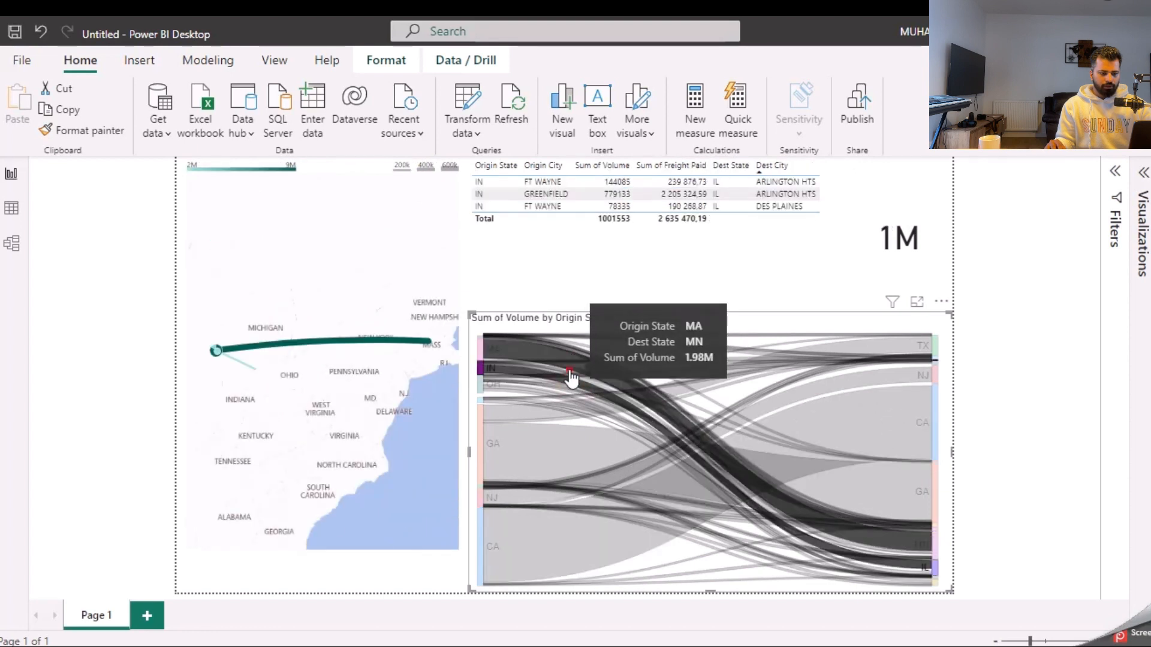
left_click(570, 378)
mouse_move(934, 428)
left_mouse_down()
mouse_move(833, 575)
mouse_move(779, 398)
mouse_move(855, 437)
mouse_move(936, 435)
left_mouse_up()
left_click(835, 257)
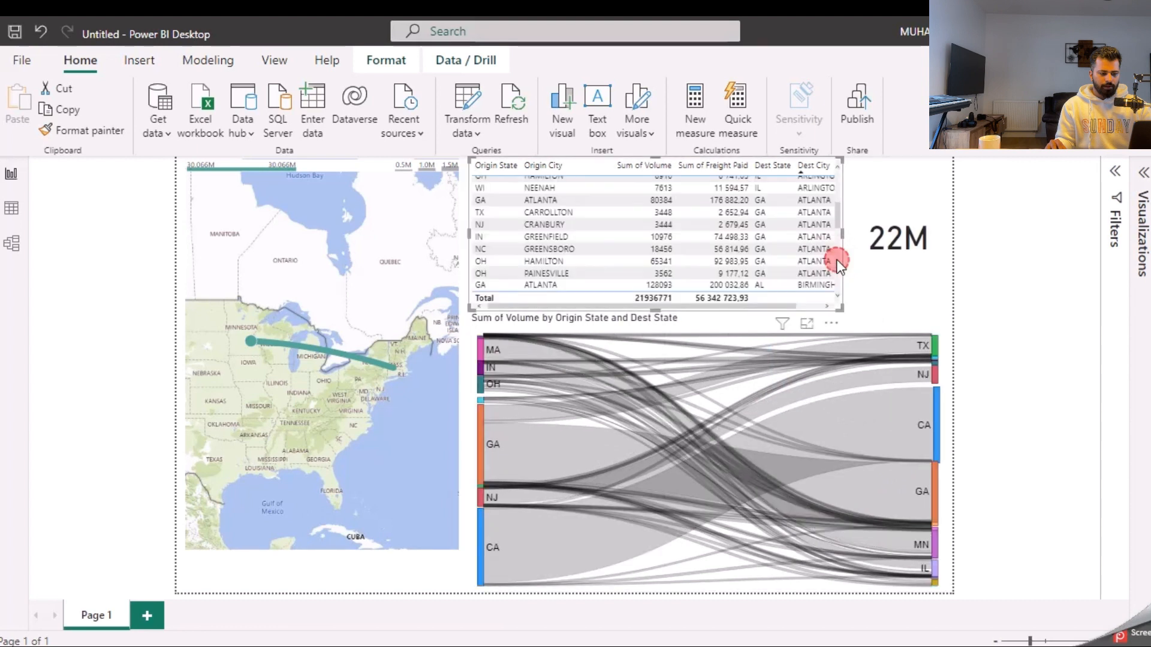